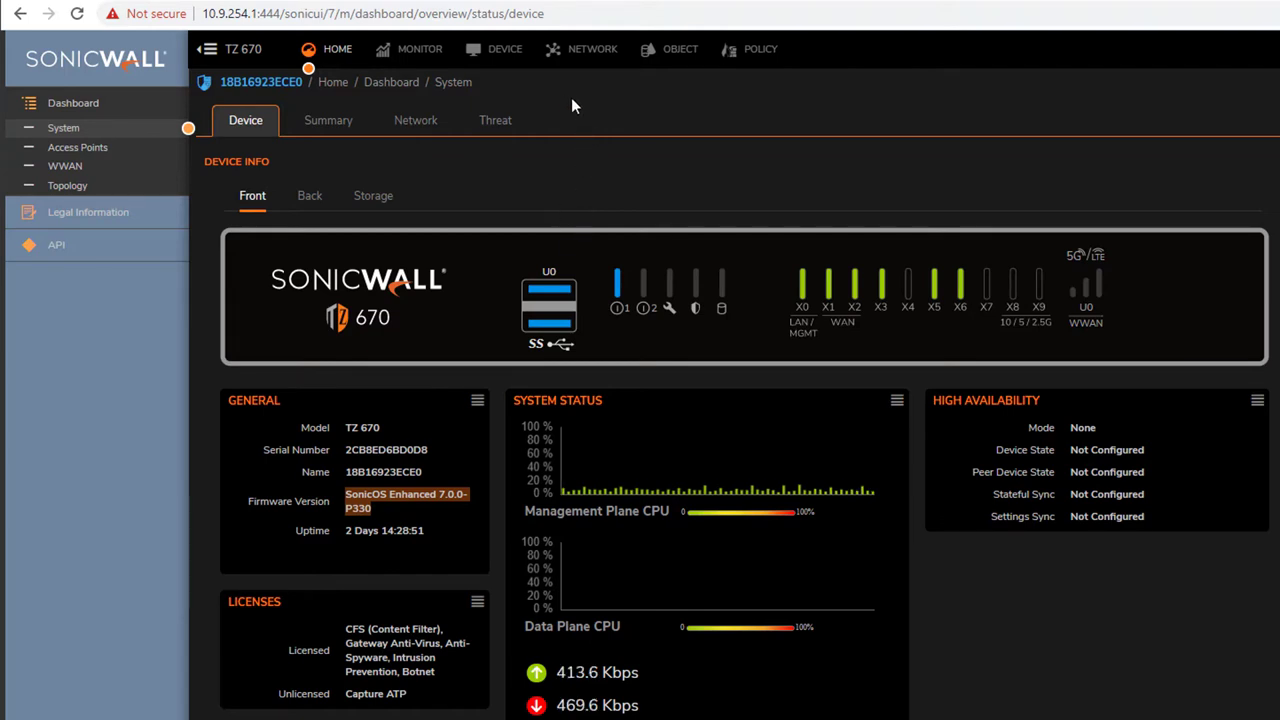
# Examine the network interfaces and their assigned zones, including LAN, WAN, IOT-Zone and SNWL-Zone
pyautogui.click(593, 50)
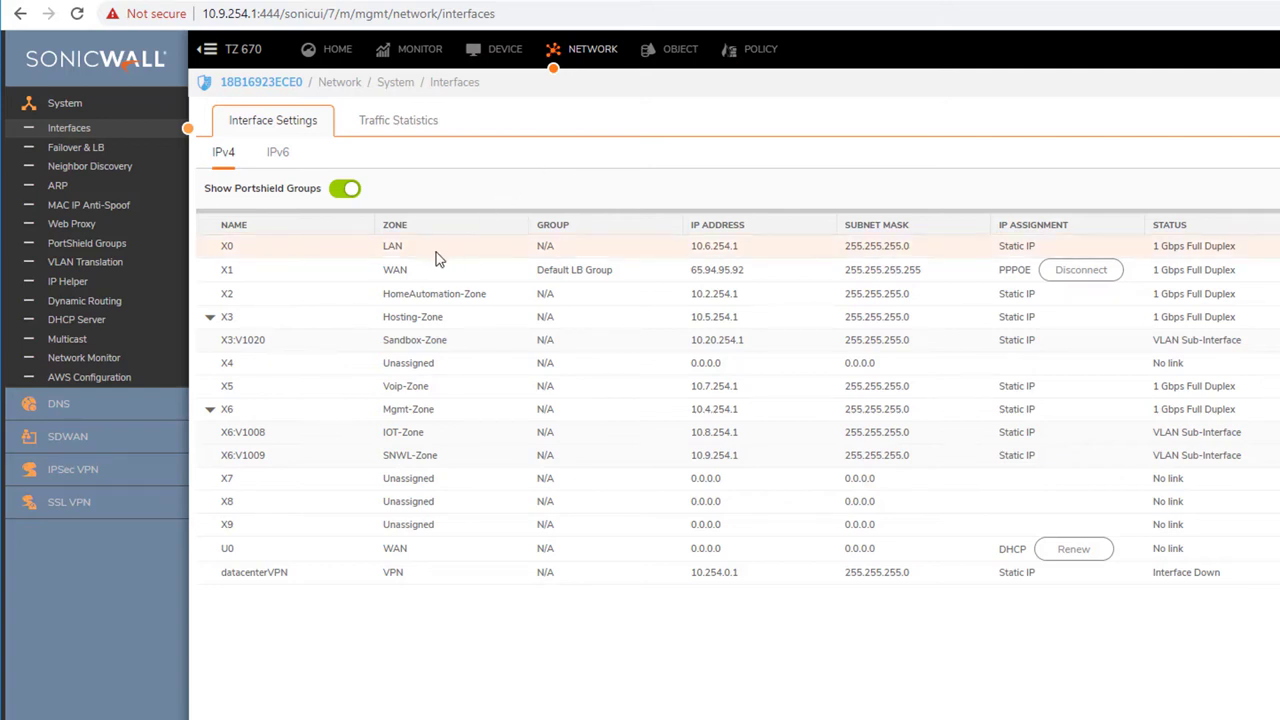
pyautogui.click(390, 250)
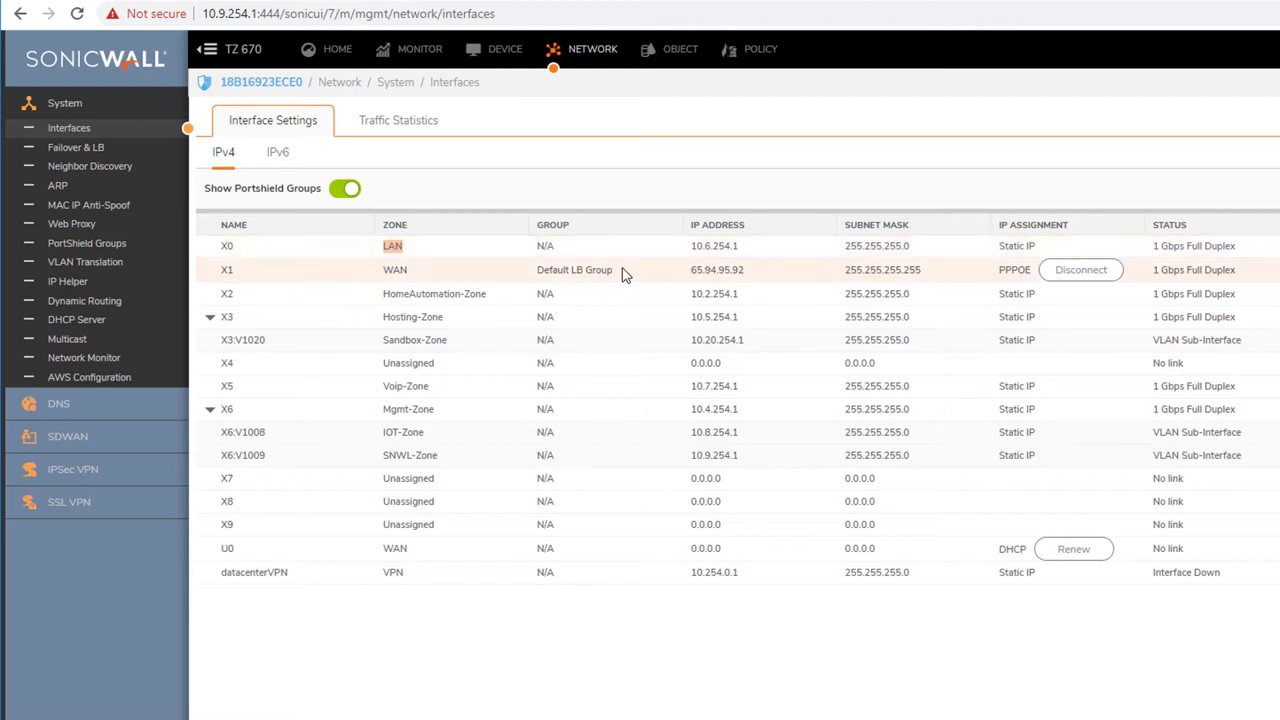
pyautogui.moveTo(419, 274)
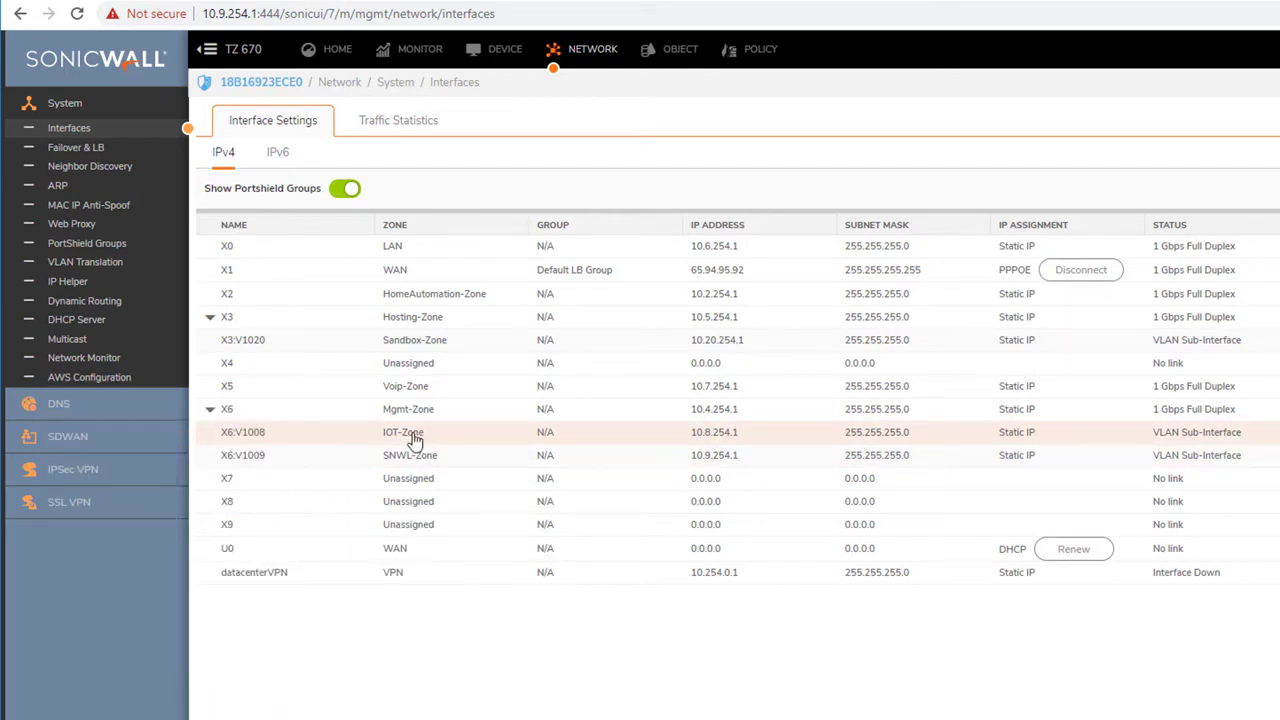
pyautogui.moveTo(390, 438)
pyautogui.moveTo(402, 462)
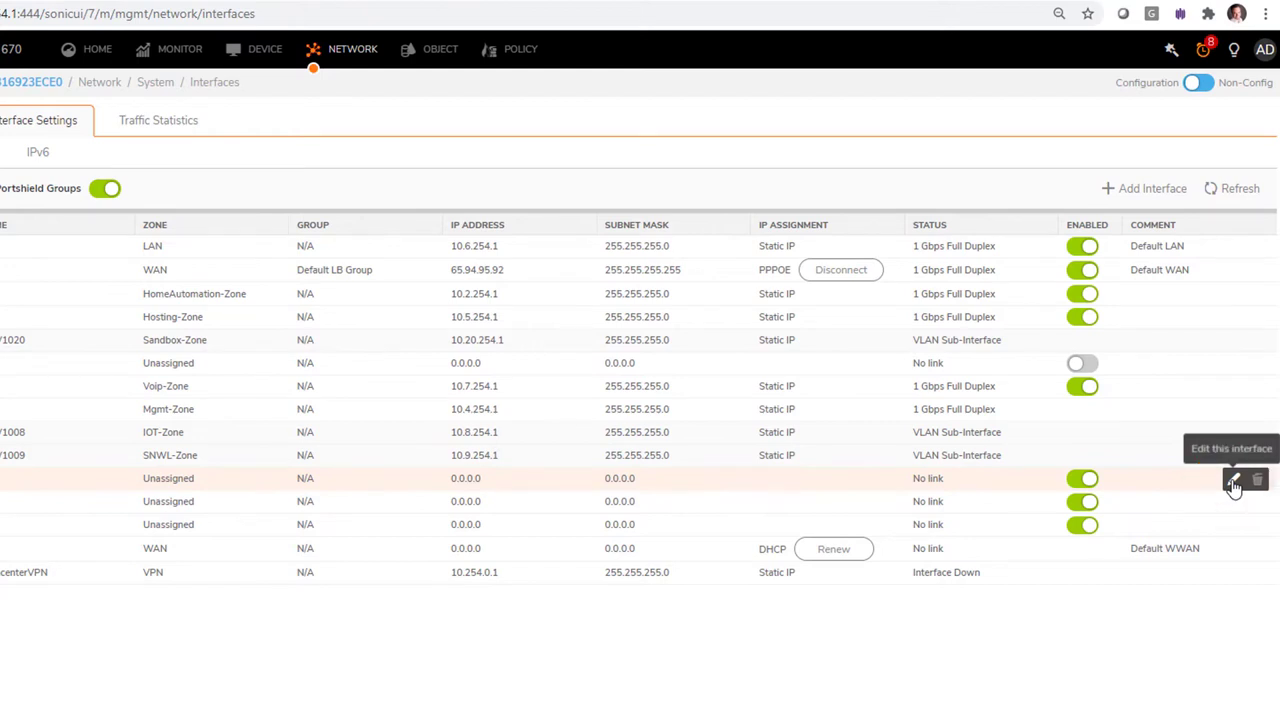
# Edit interface X7 and start a new zone for it named manufacturing with the Trusted security type
pyautogui.click(1234, 482)
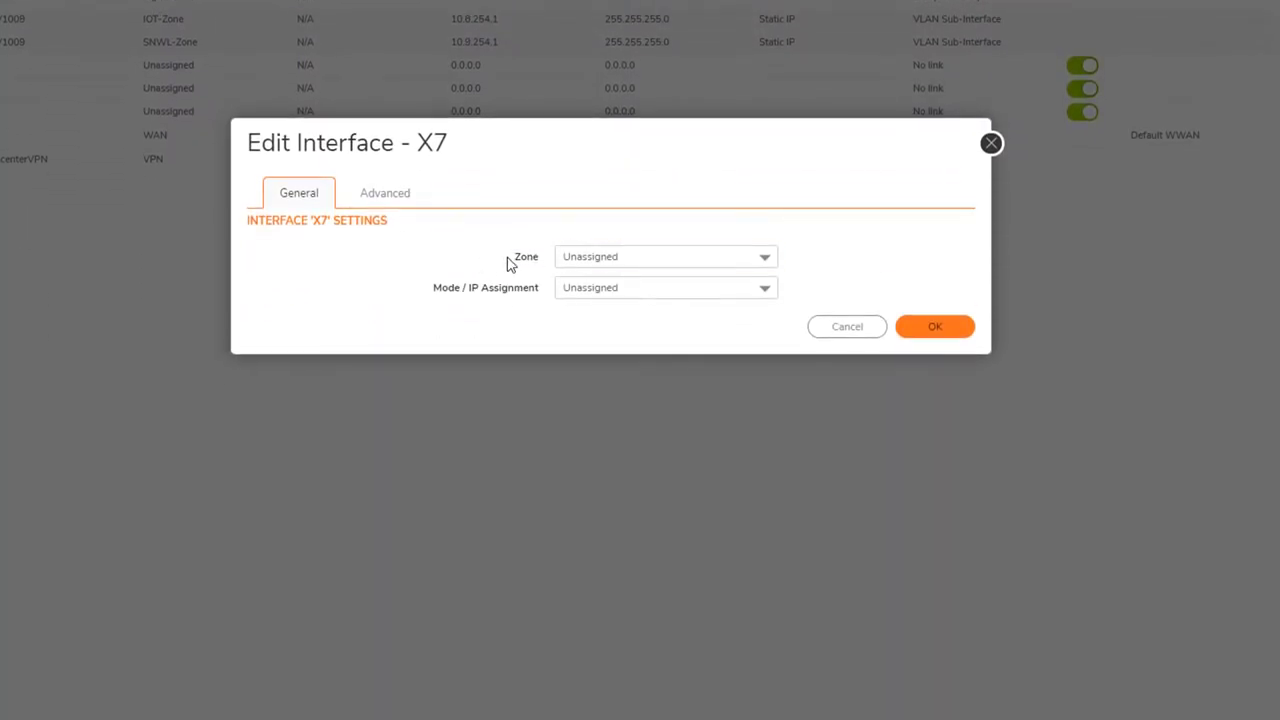
pyautogui.click(600, 258)
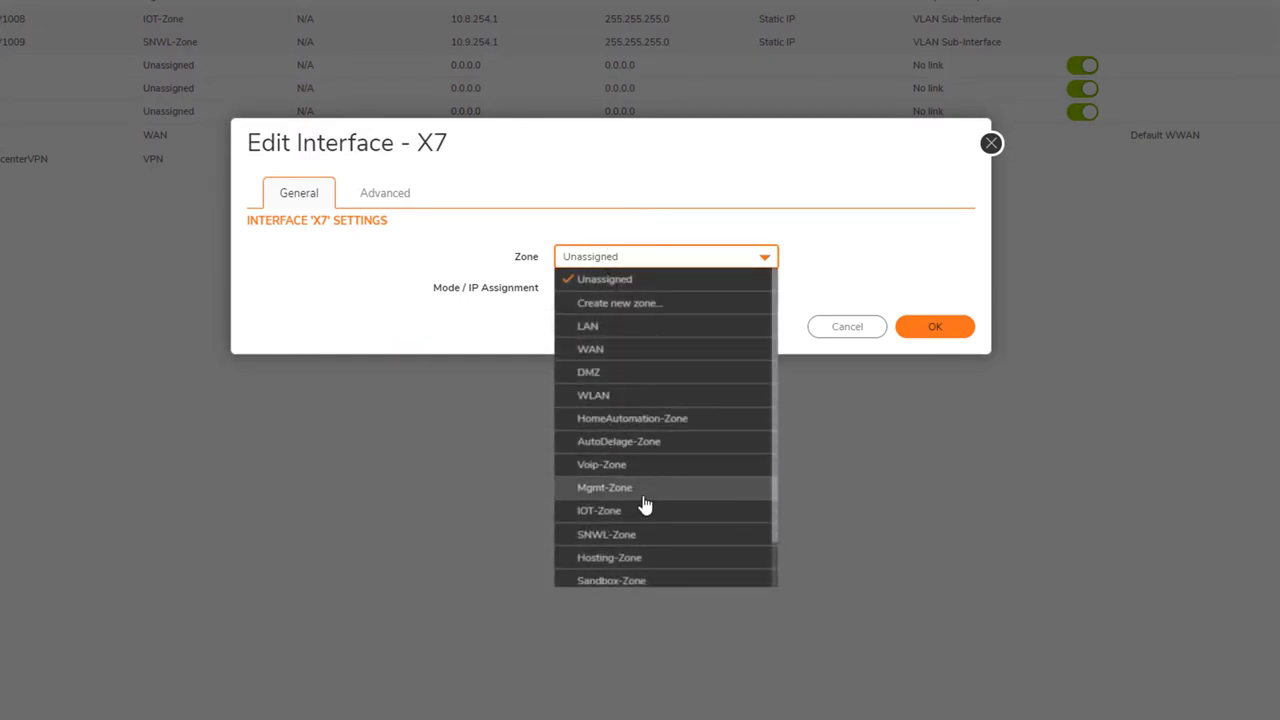
pyautogui.scroll(-2, 645, 505)
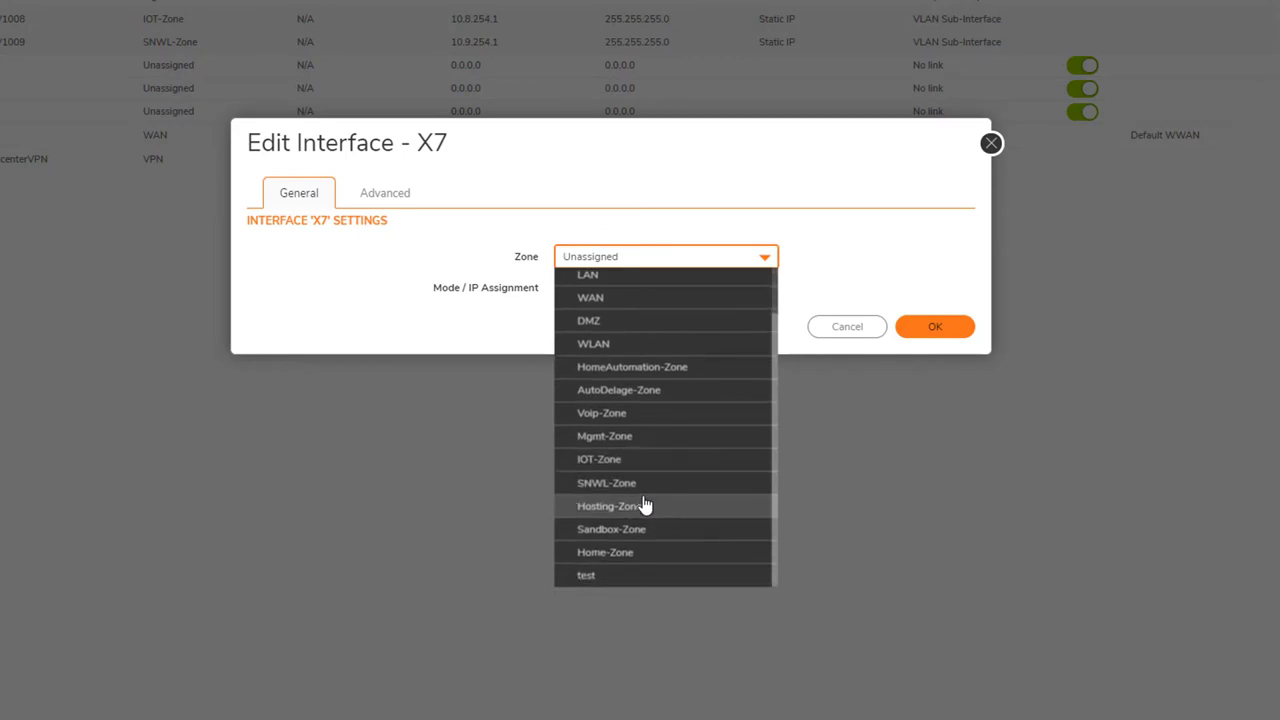
pyautogui.scroll(3, 648, 449)
pyautogui.click(646, 303)
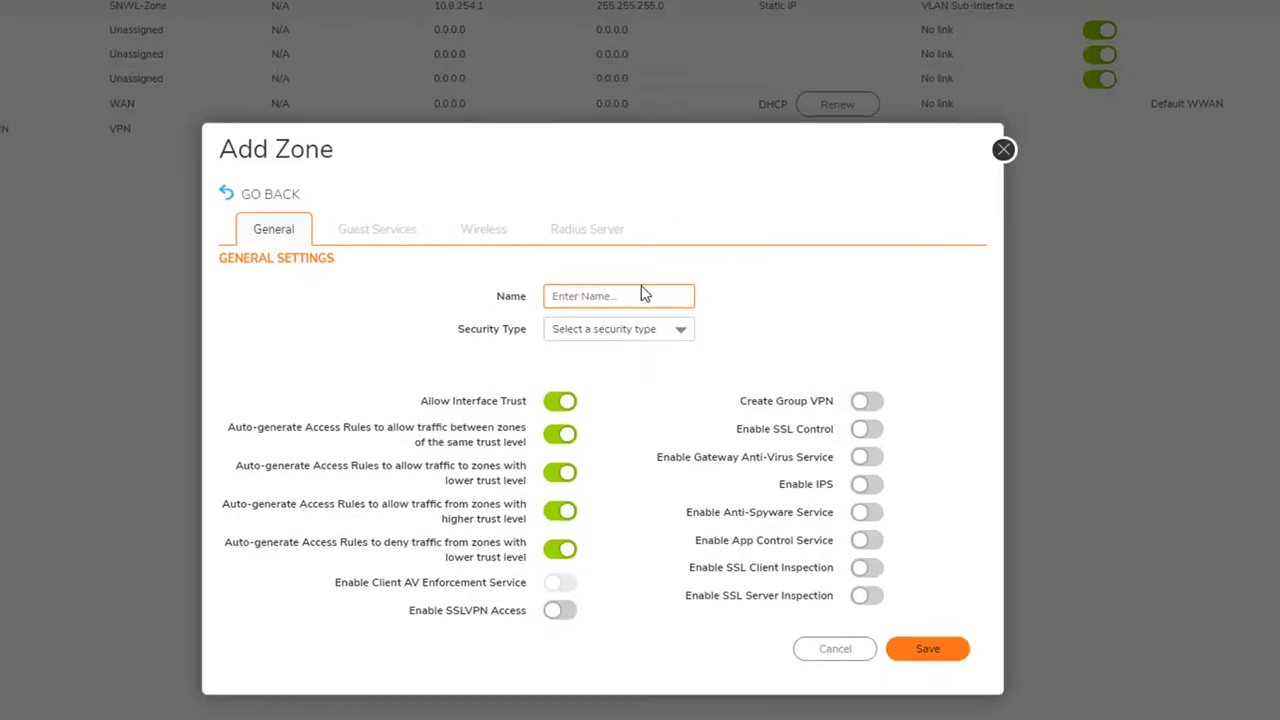
pyautogui.click(640, 297)
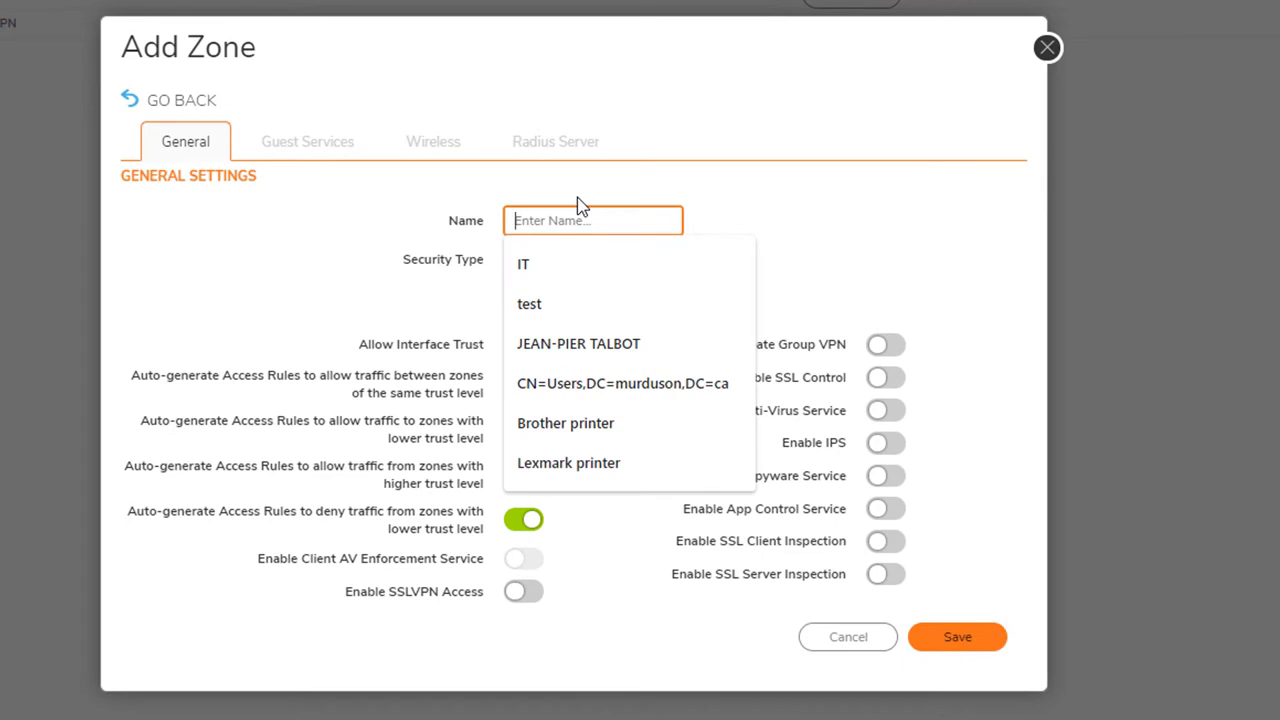
pyautogui.write('manufacturing')
pyautogui.click(588, 254)
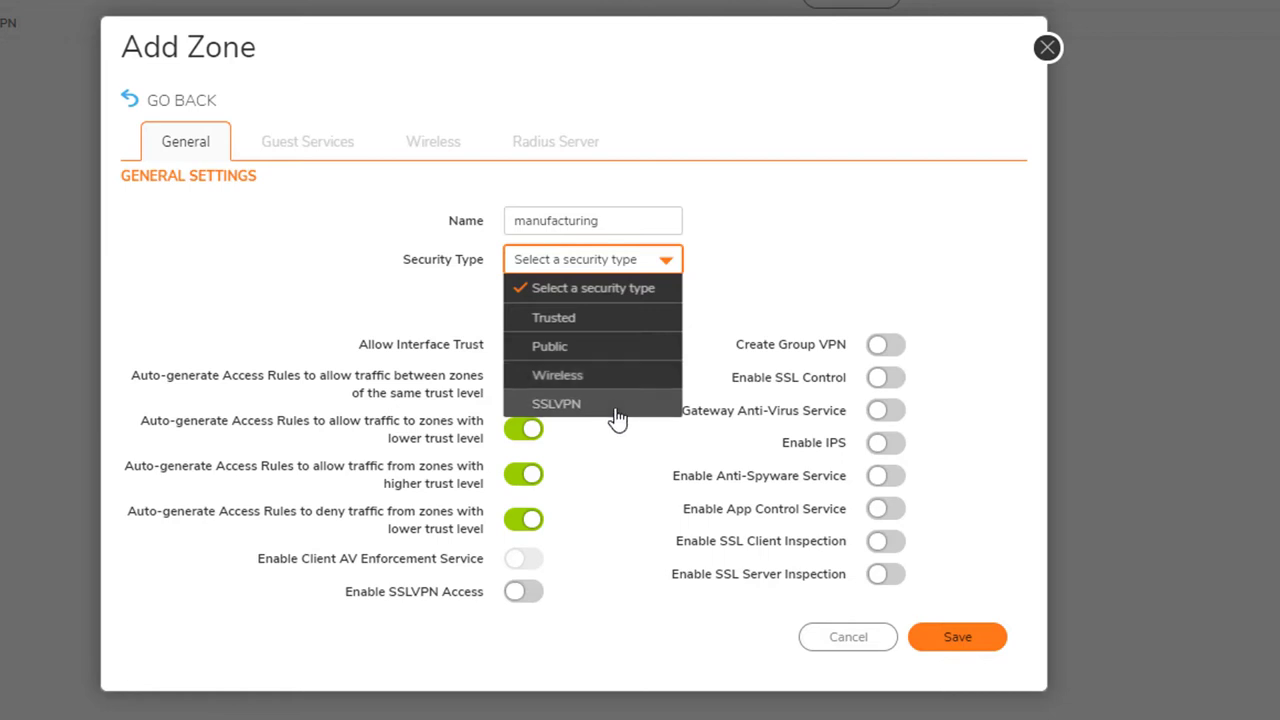
pyautogui.click(597, 319)
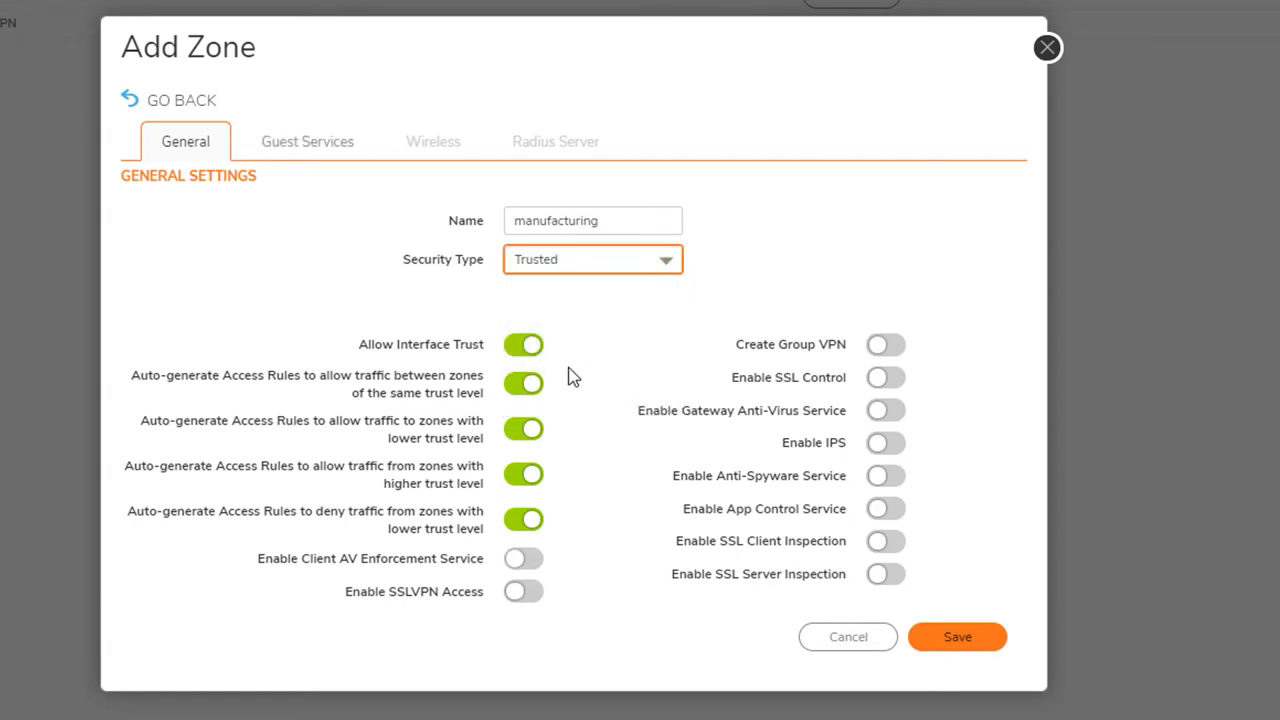
# Turn off Allow Interface Trust and all four auto-generate access rule options for the manufacturing zone, and save the zone
pyautogui.moveTo(360, 343); pyautogui.dragTo(490, 537)
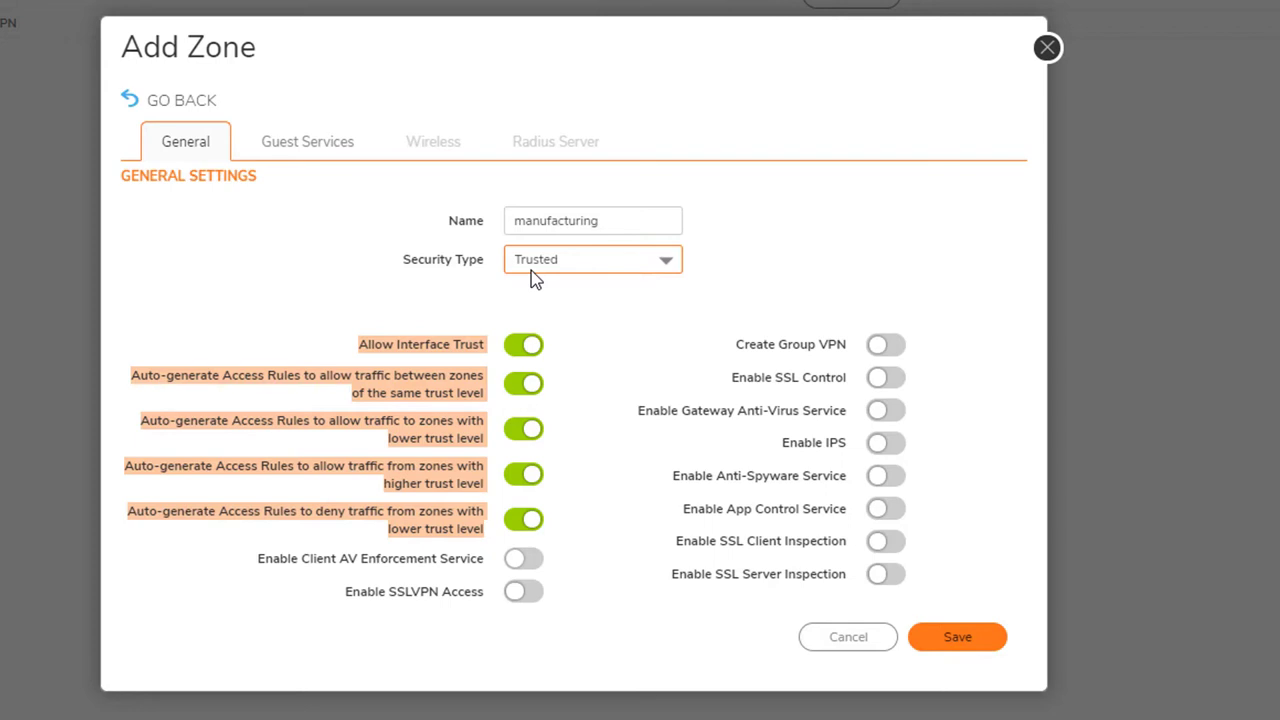
pyautogui.click(532, 352)
pyautogui.click(530, 388)
pyautogui.click(527, 440)
pyautogui.click(526, 478)
pyautogui.click(532, 526)
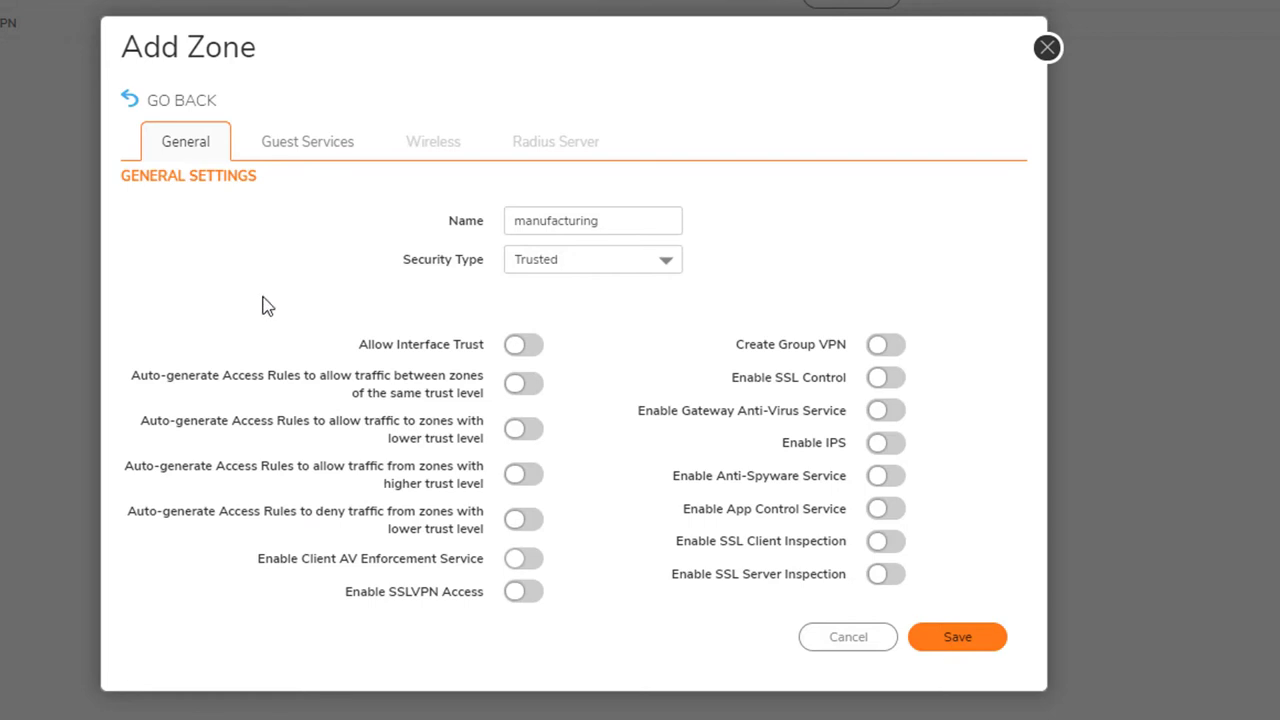
pyautogui.click(957, 637)
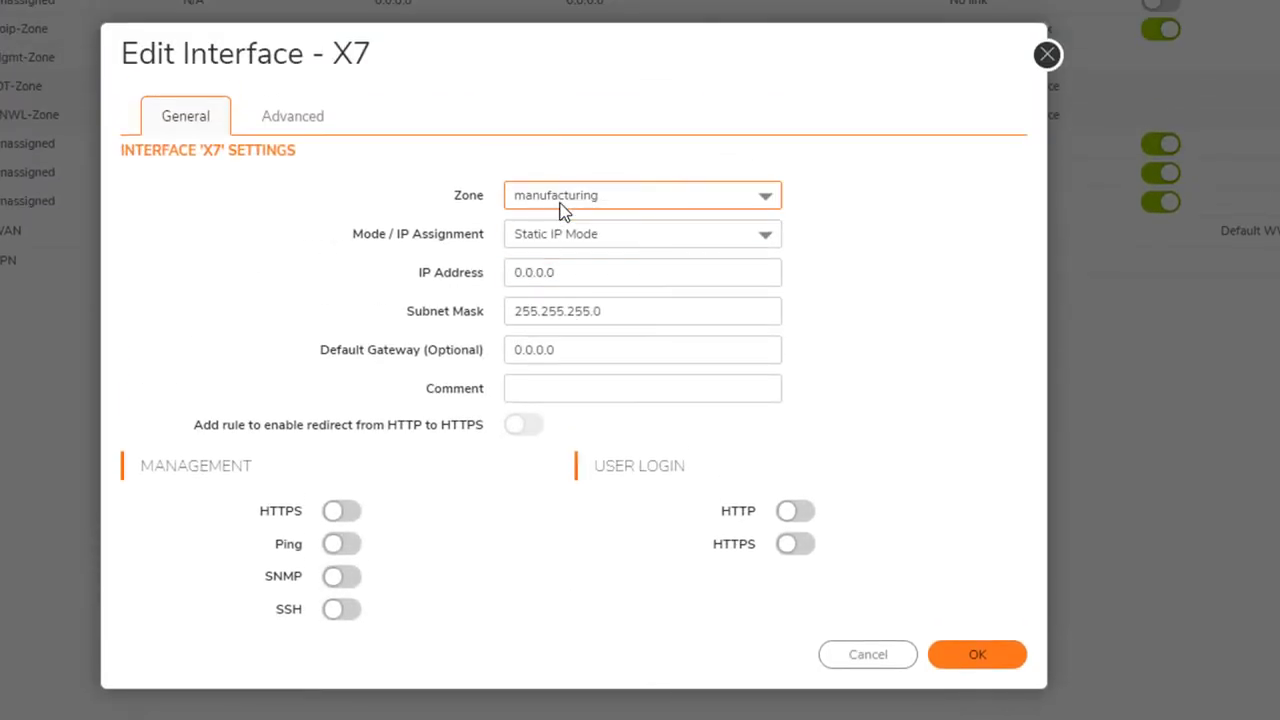
# Set the IP address of interface X7 to 192.168.55.1
pyautogui.click(556, 272)
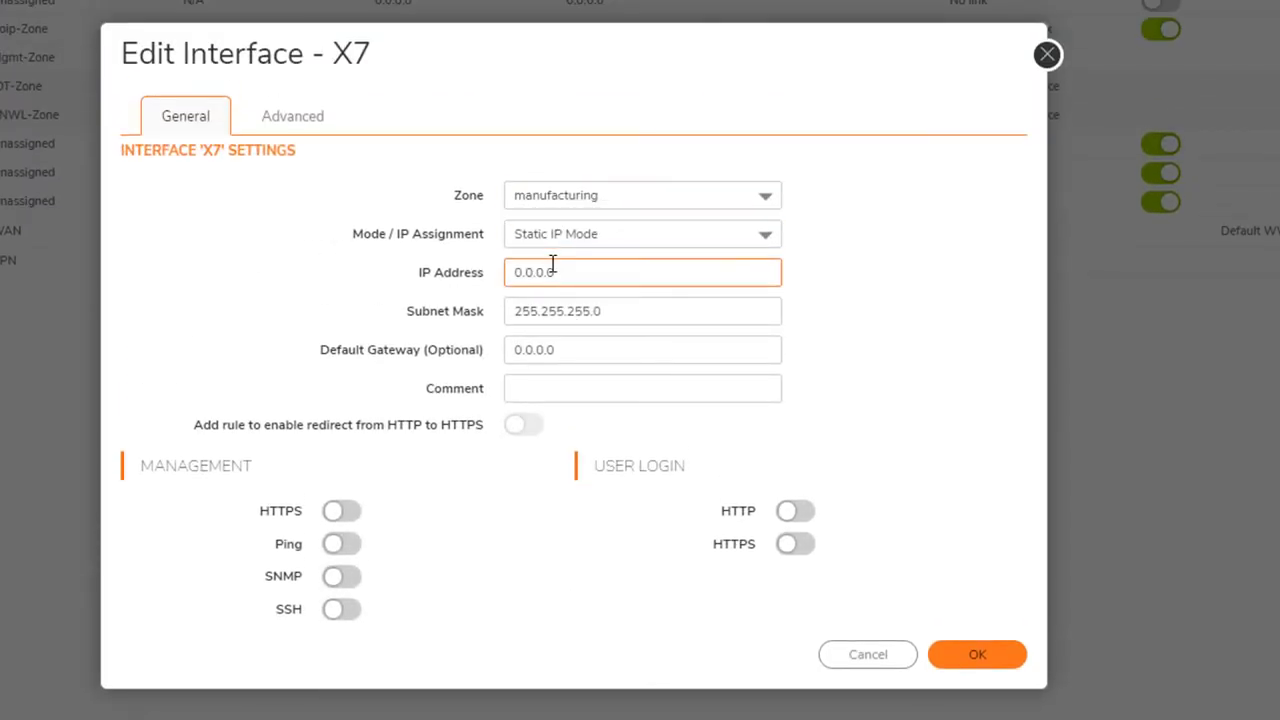
pyautogui.moveTo(556, 272); pyautogui.dragTo(340, 285)
pyautogui.write('192')
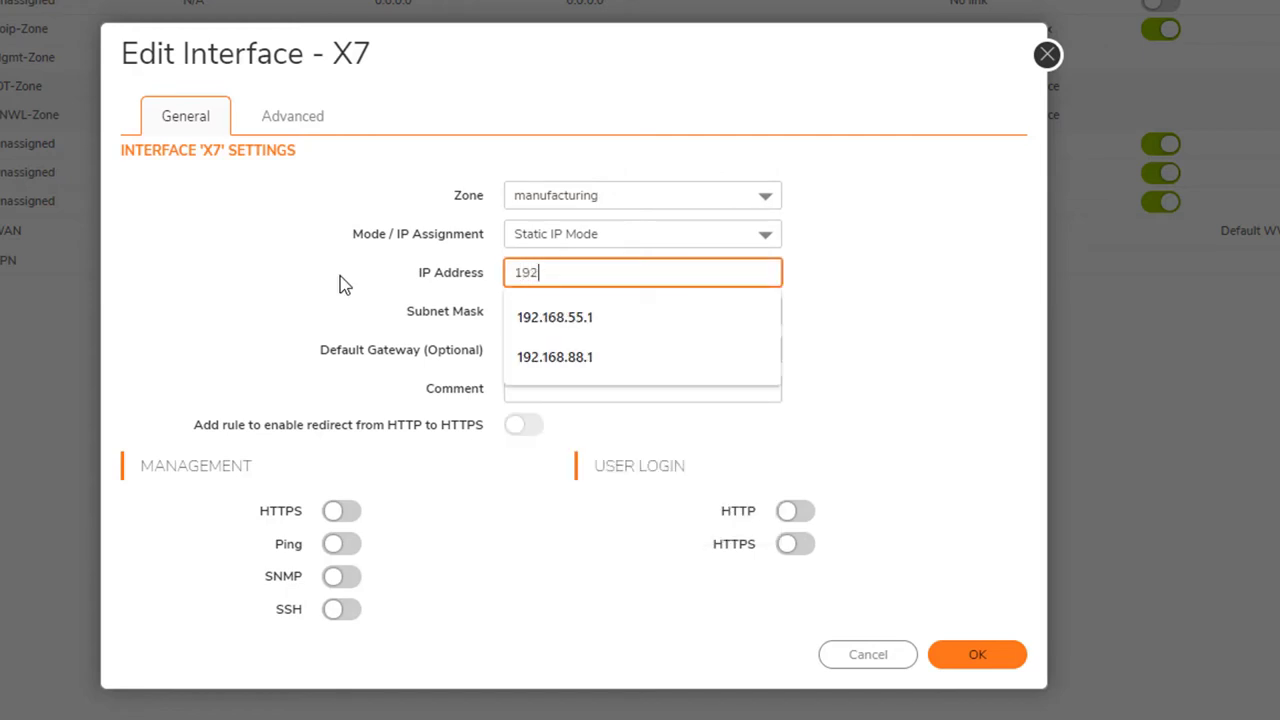
pyautogui.click(612, 318)
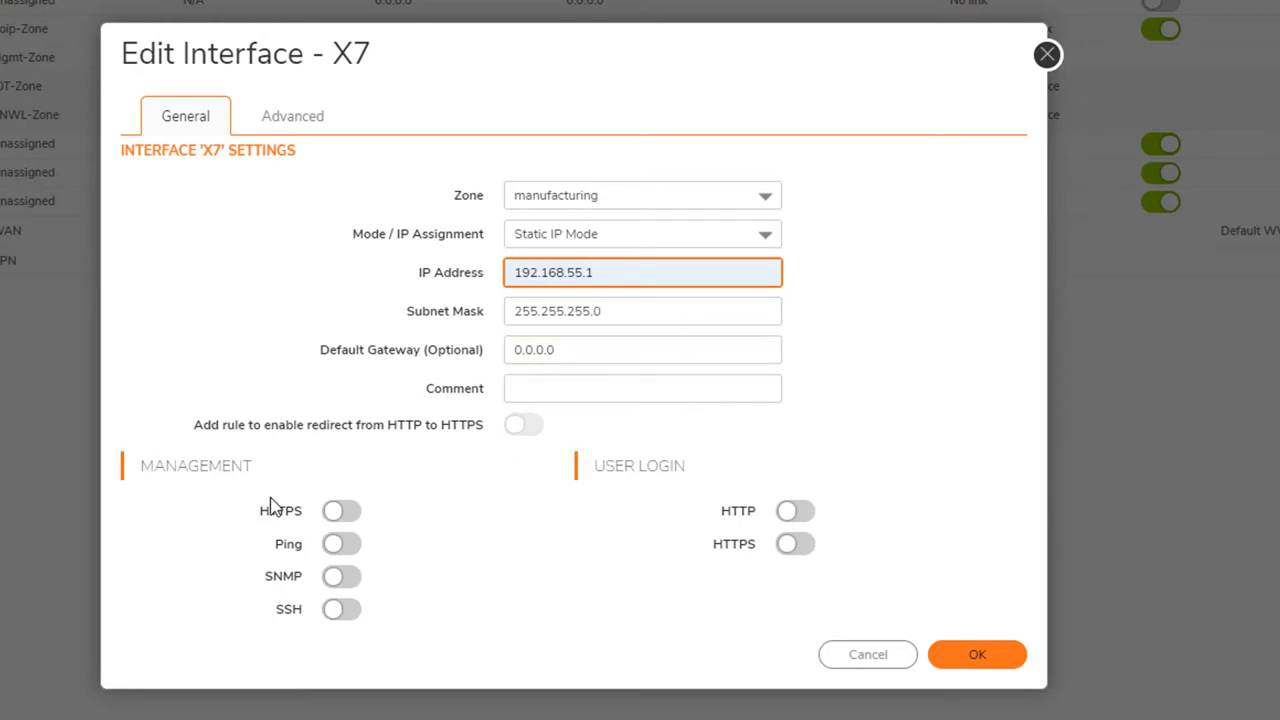
# Enable HTTPS and Ping management on interface X7, check its advanced settings, and save the interface
pyautogui.click(345, 512)
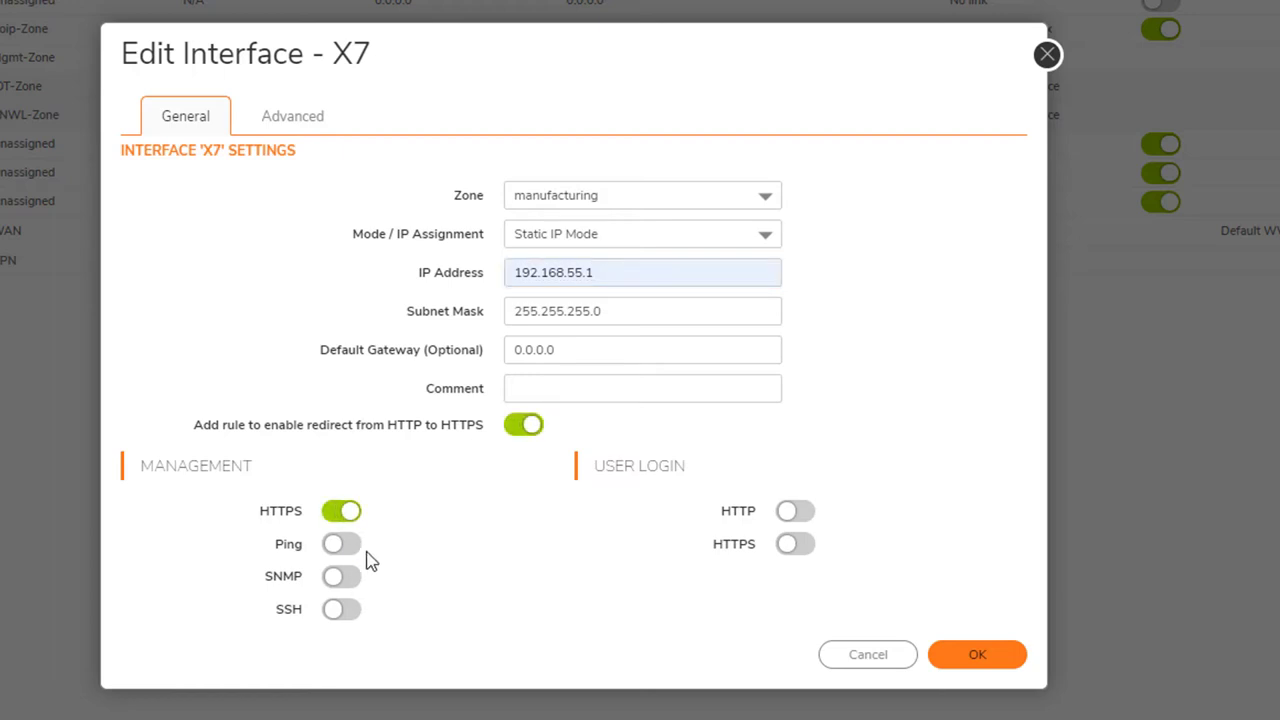
pyautogui.click(350, 548)
pyautogui.click(292, 116)
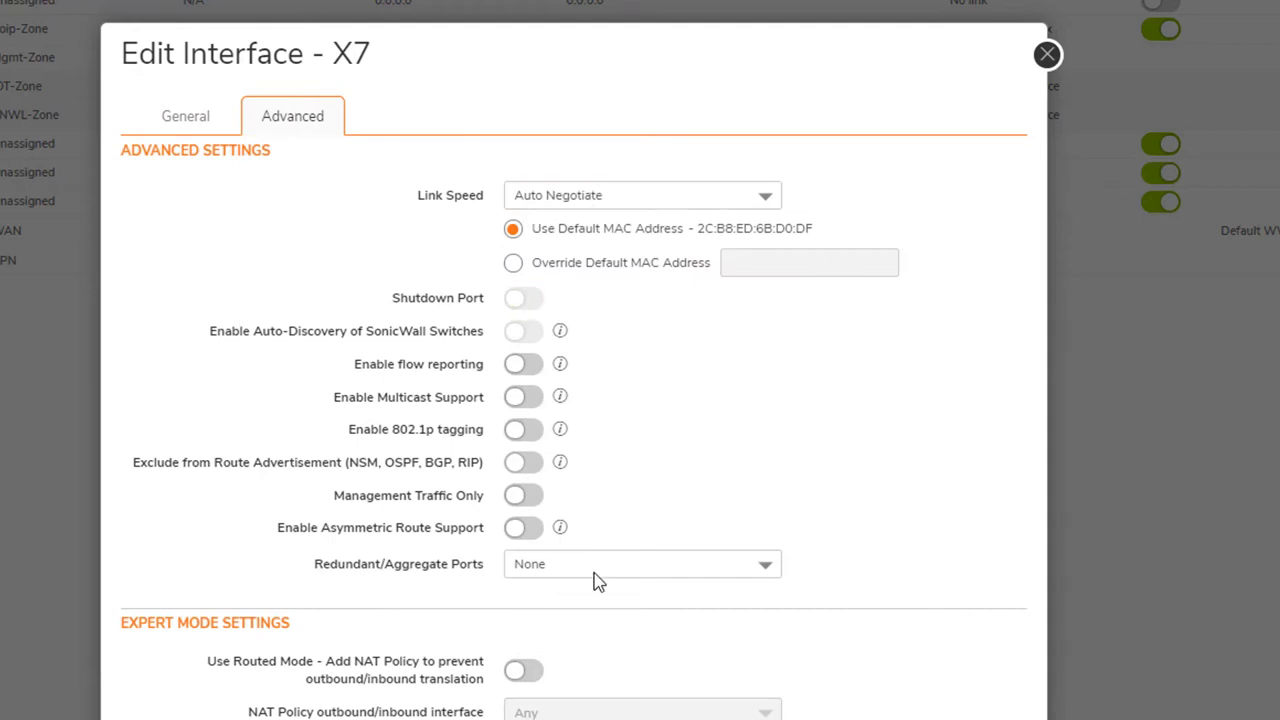
pyautogui.click(190, 118)
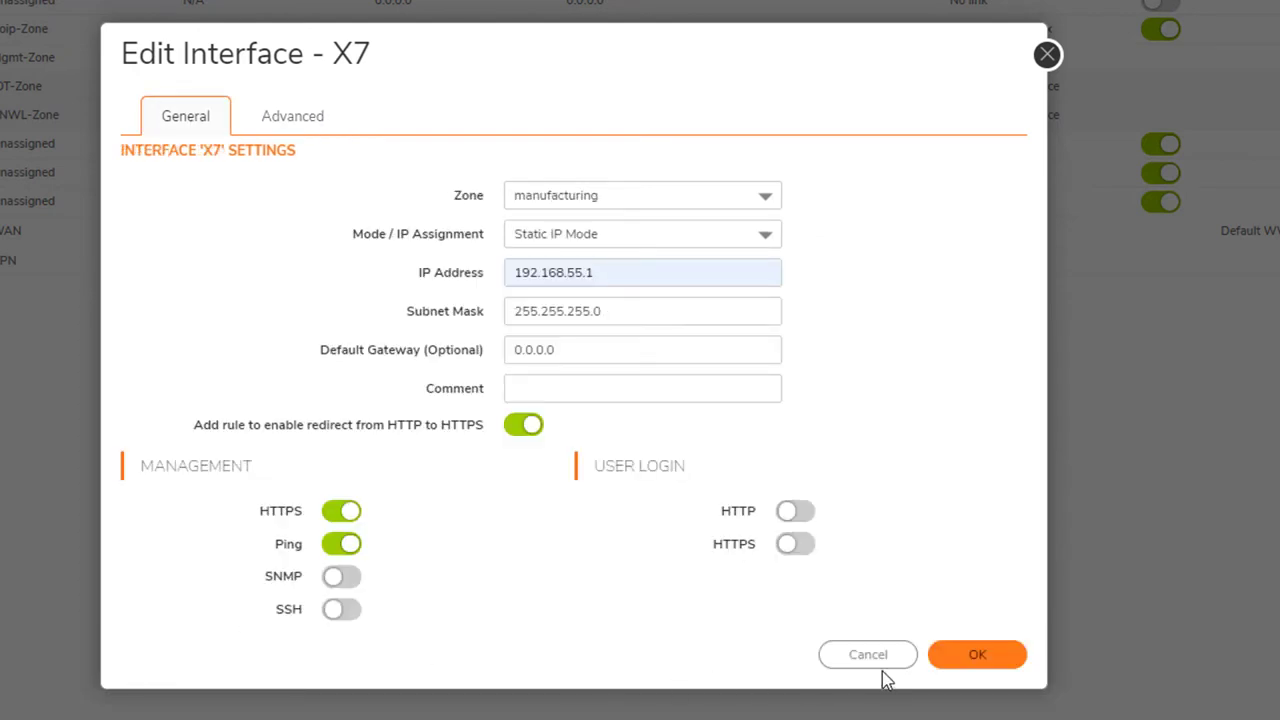
pyautogui.click(976, 655)
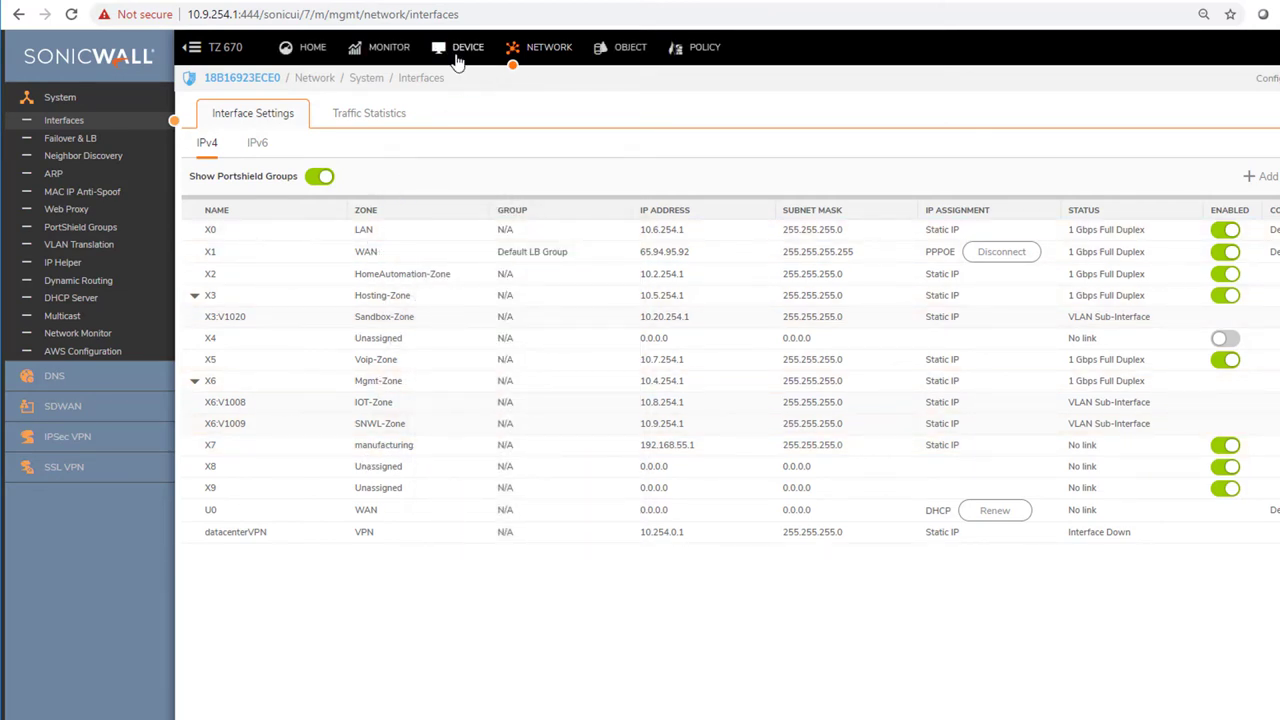
# Review the zone list, and check the IP address of interface X7 in the interface list
pyautogui.click(645, 52)
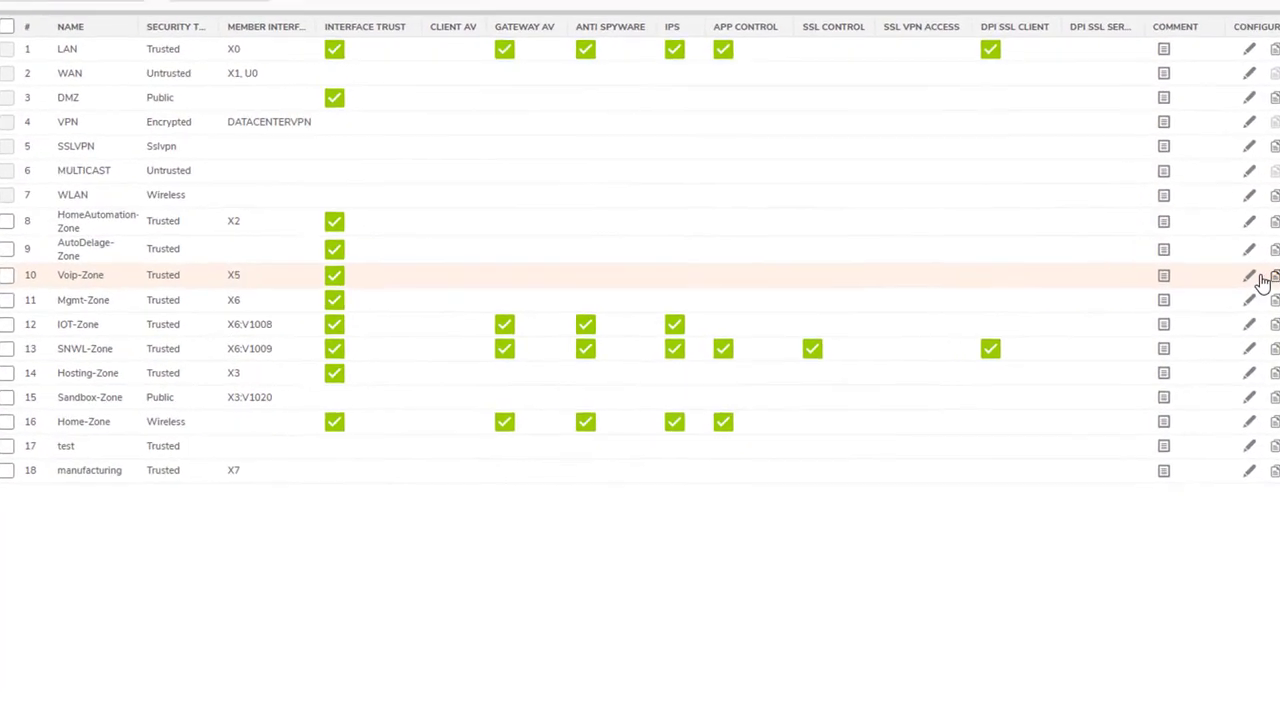
pyautogui.click(1261, 278)
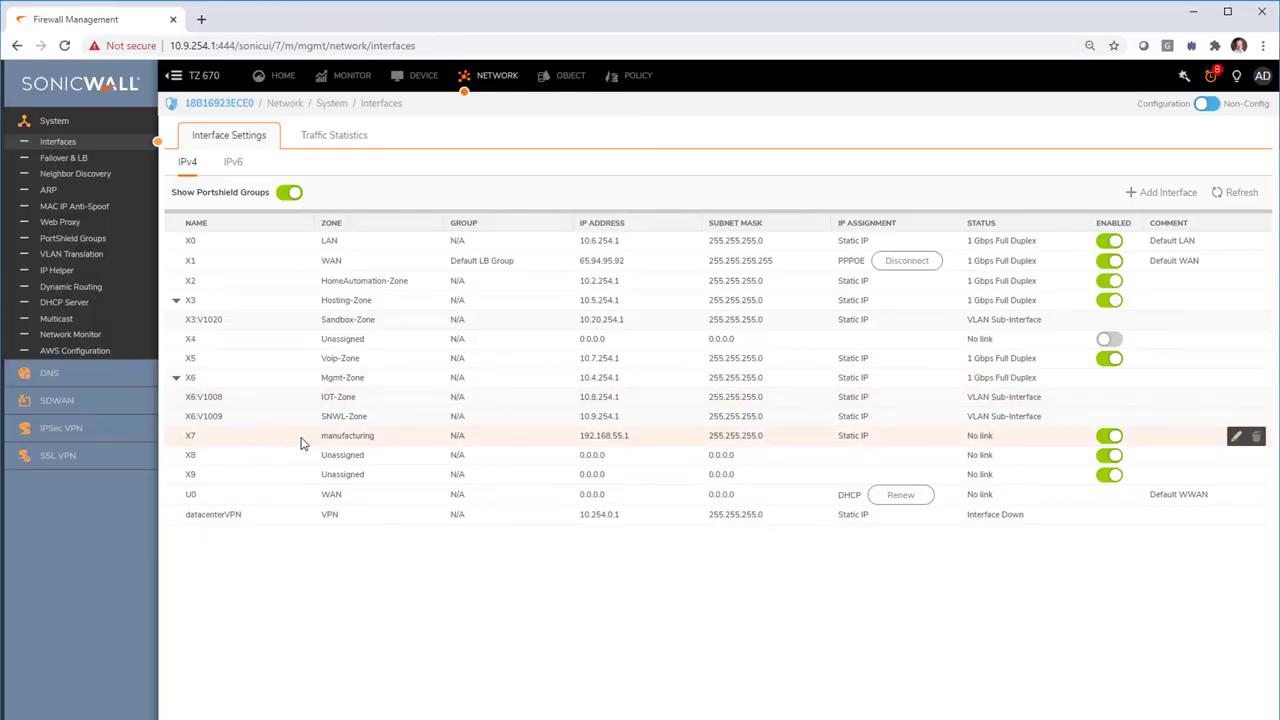
pyautogui.moveTo(645, 440); pyautogui.dragTo(579, 442)
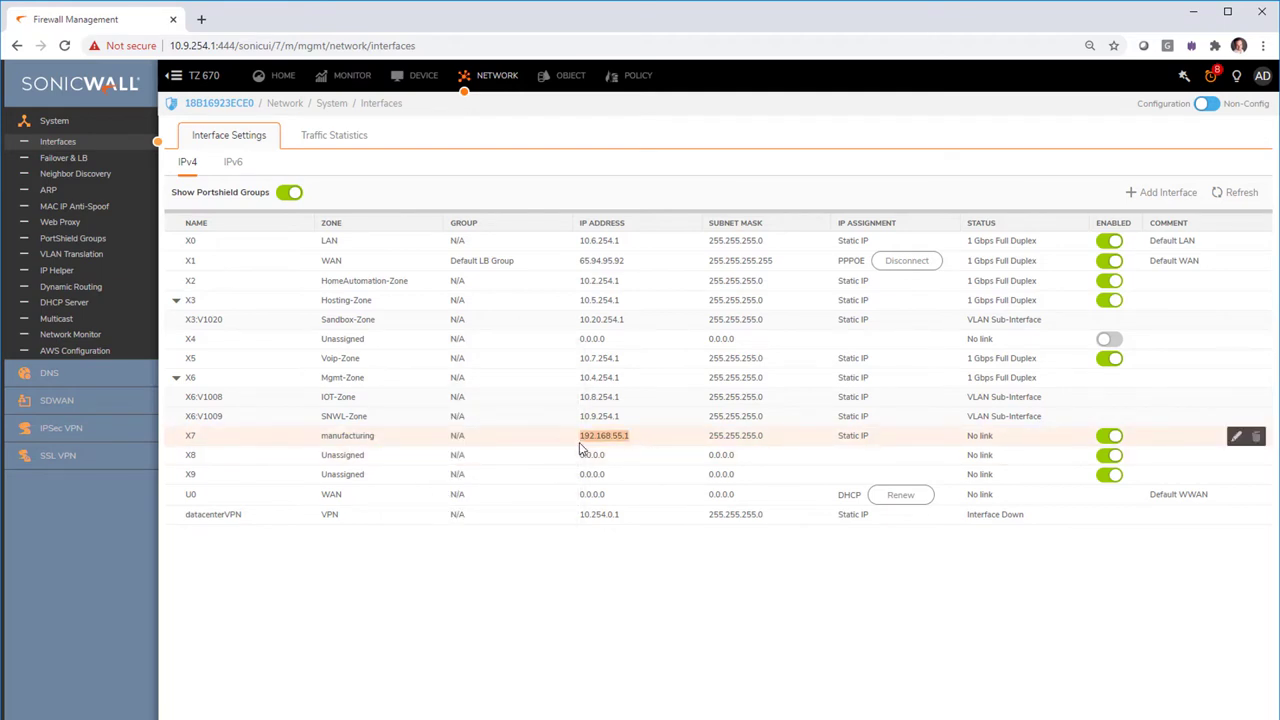
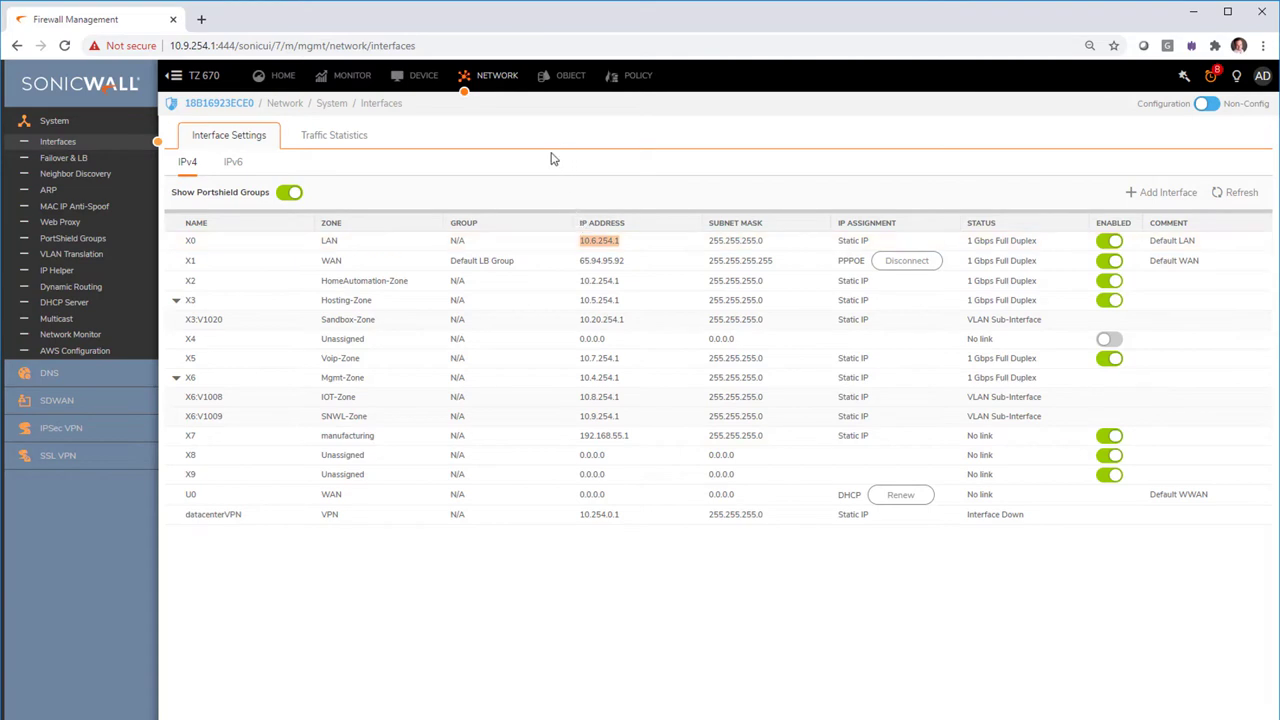
# Filter the access rules to traffic from the manufacturing zone to LAN and start adding a new rule
pyautogui.click(635, 77)
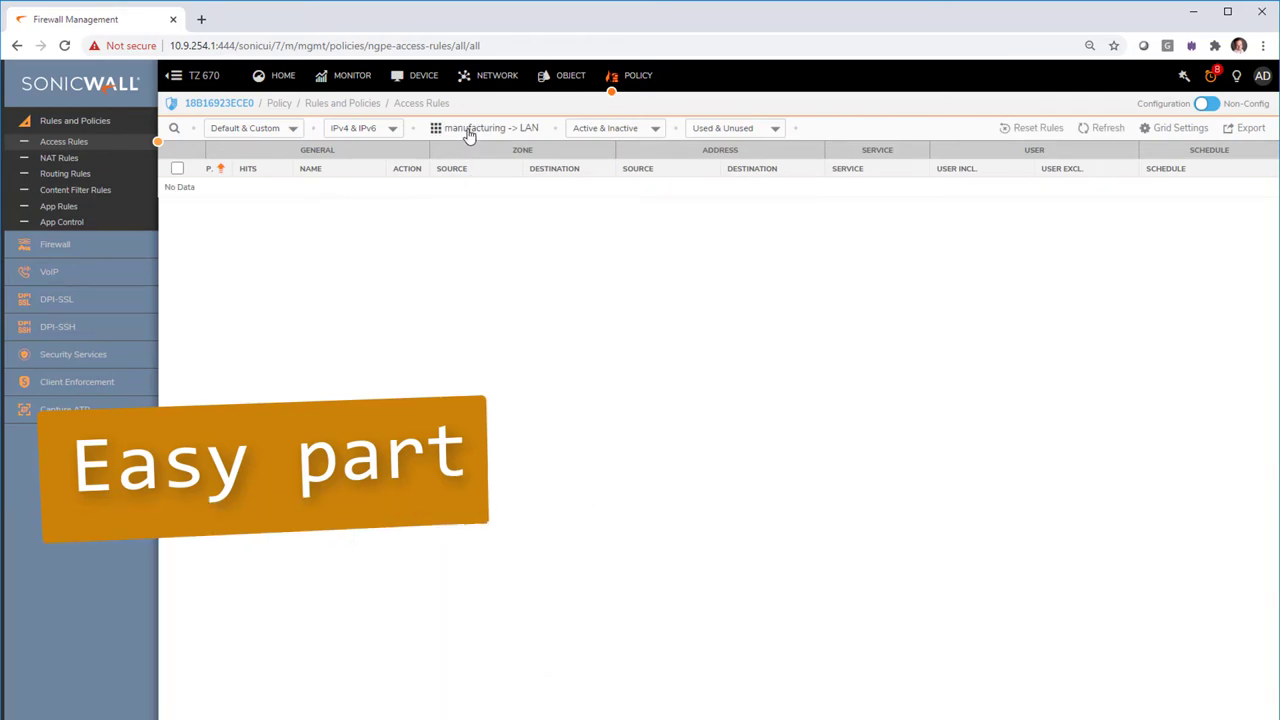
pyautogui.click(468, 136)
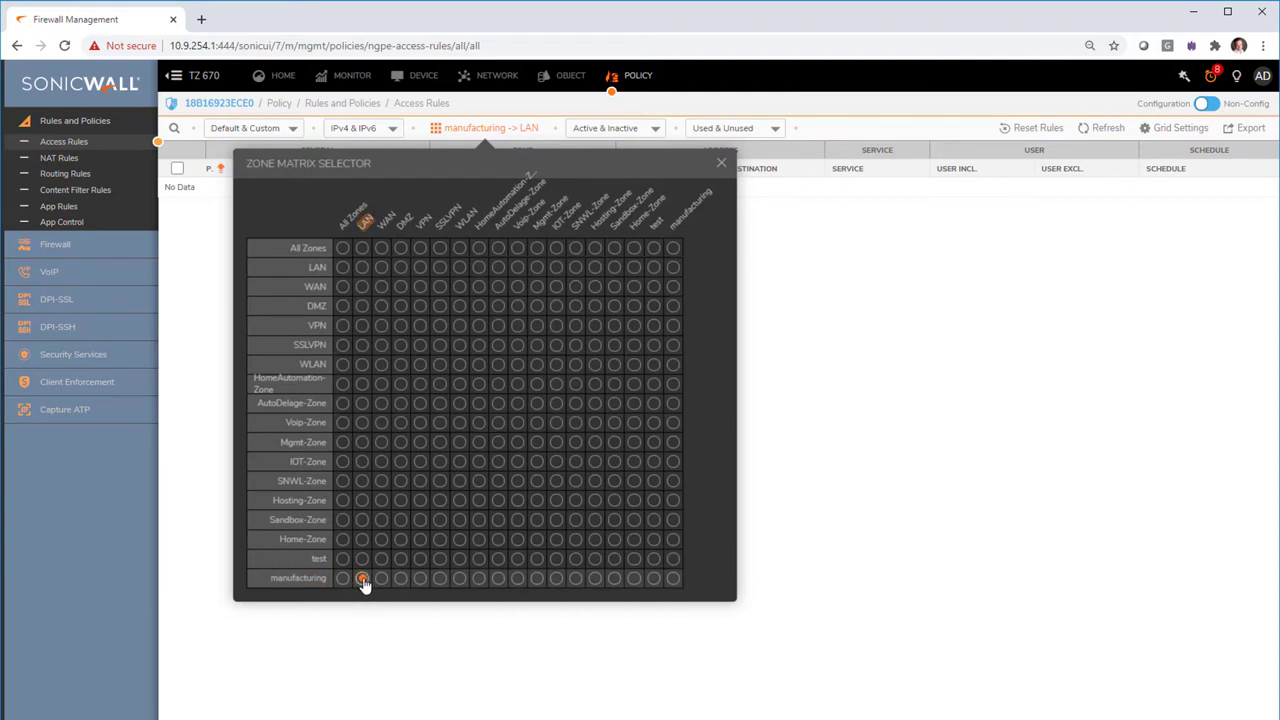
pyautogui.click(376, 633)
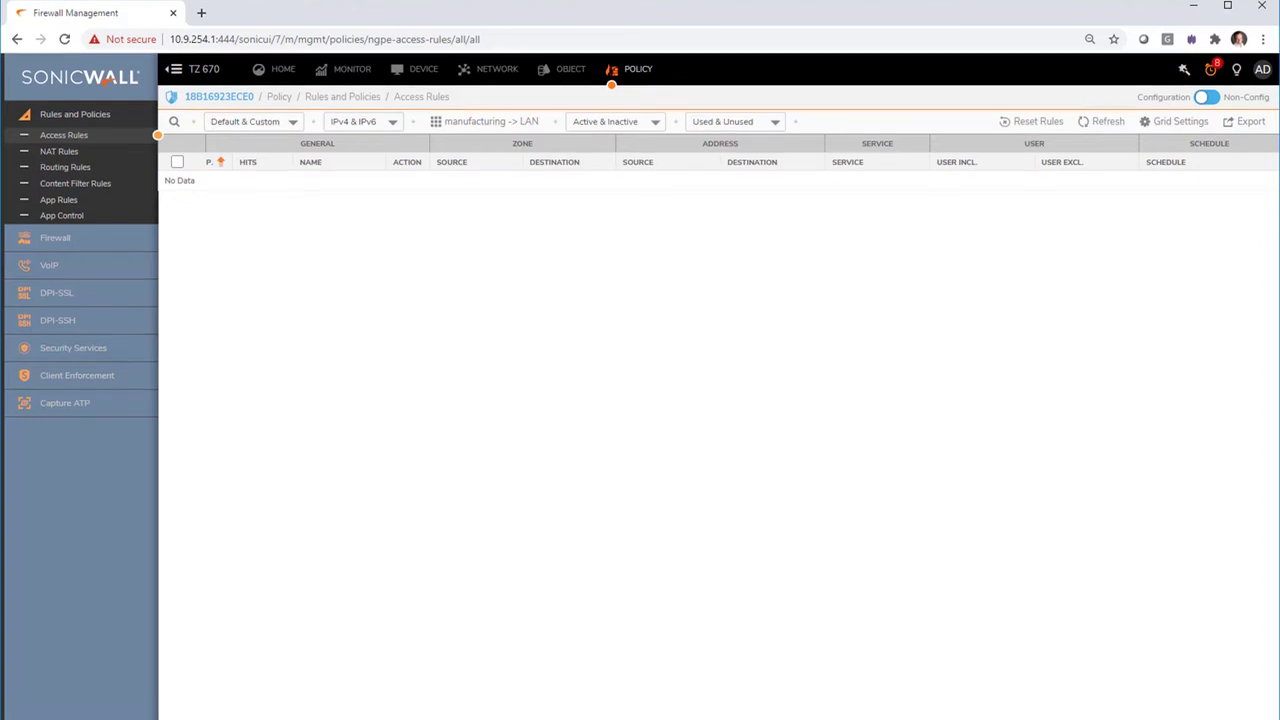
pyautogui.click(190, 707)
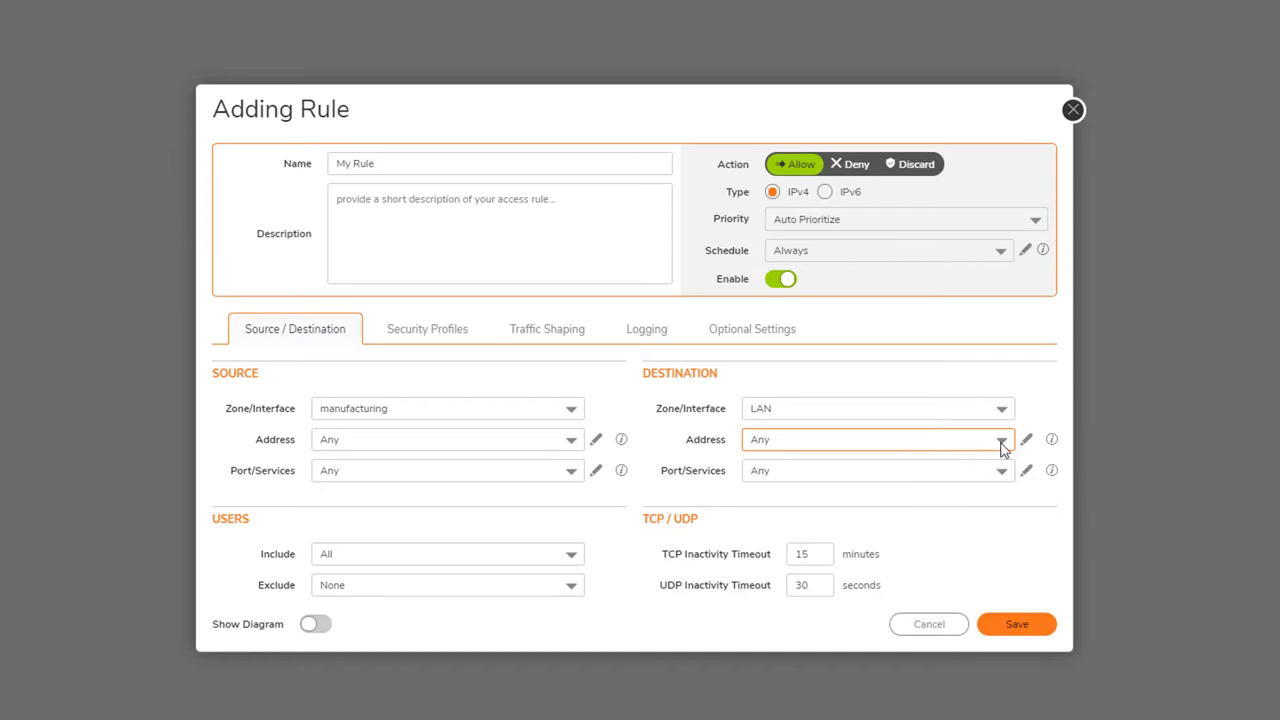
# Look for an existing engineering address for the rule's destination and start a new address object named engineering server
pyautogui.click(960, 442)
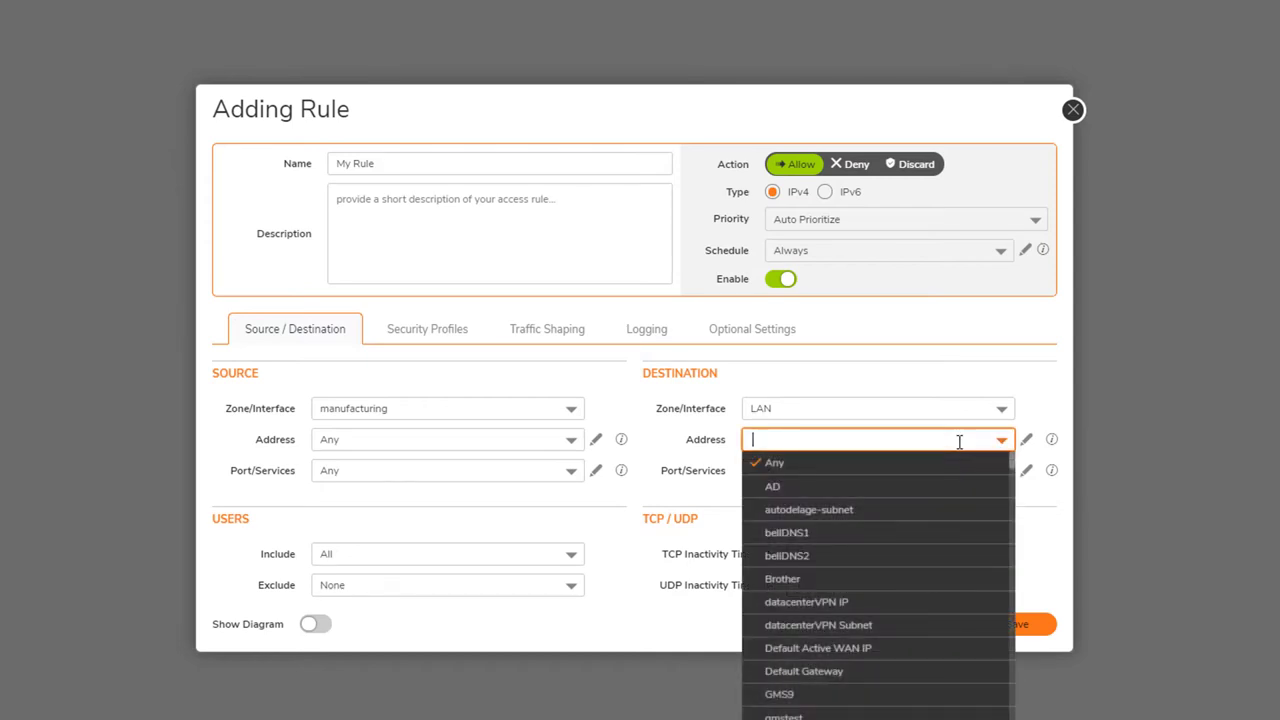
pyautogui.write('engi')
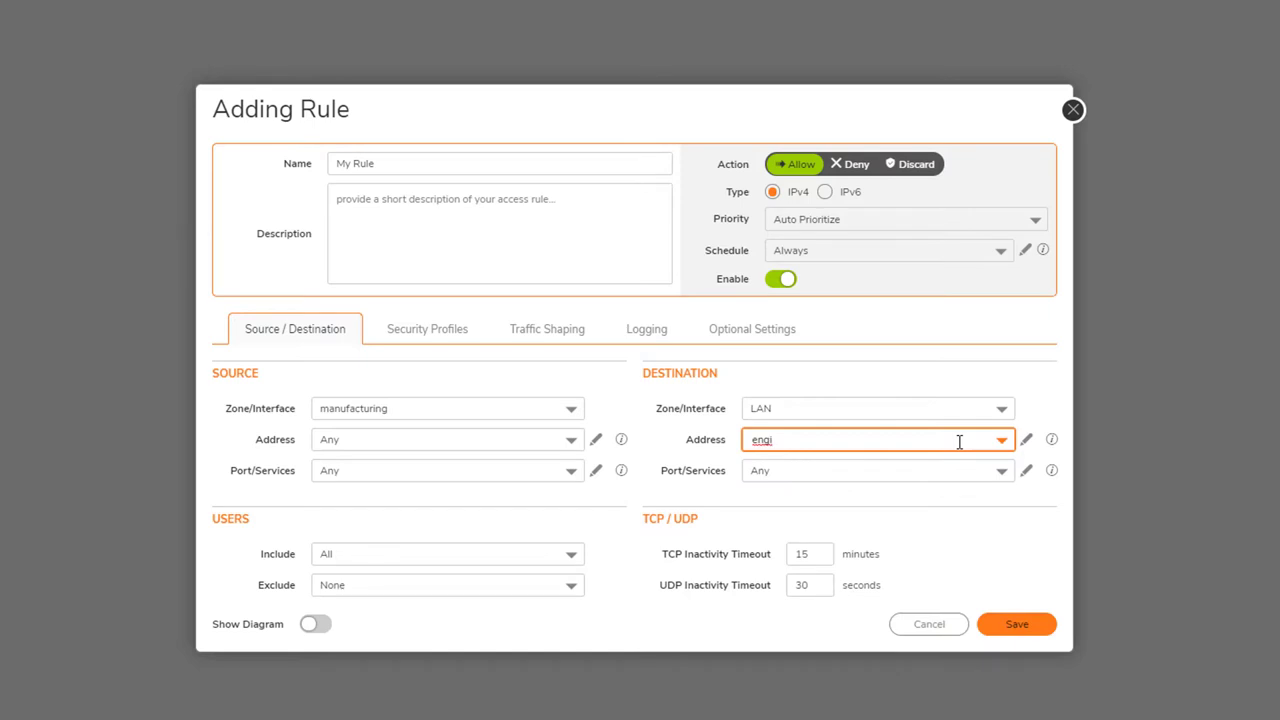
pyautogui.click(1025, 440)
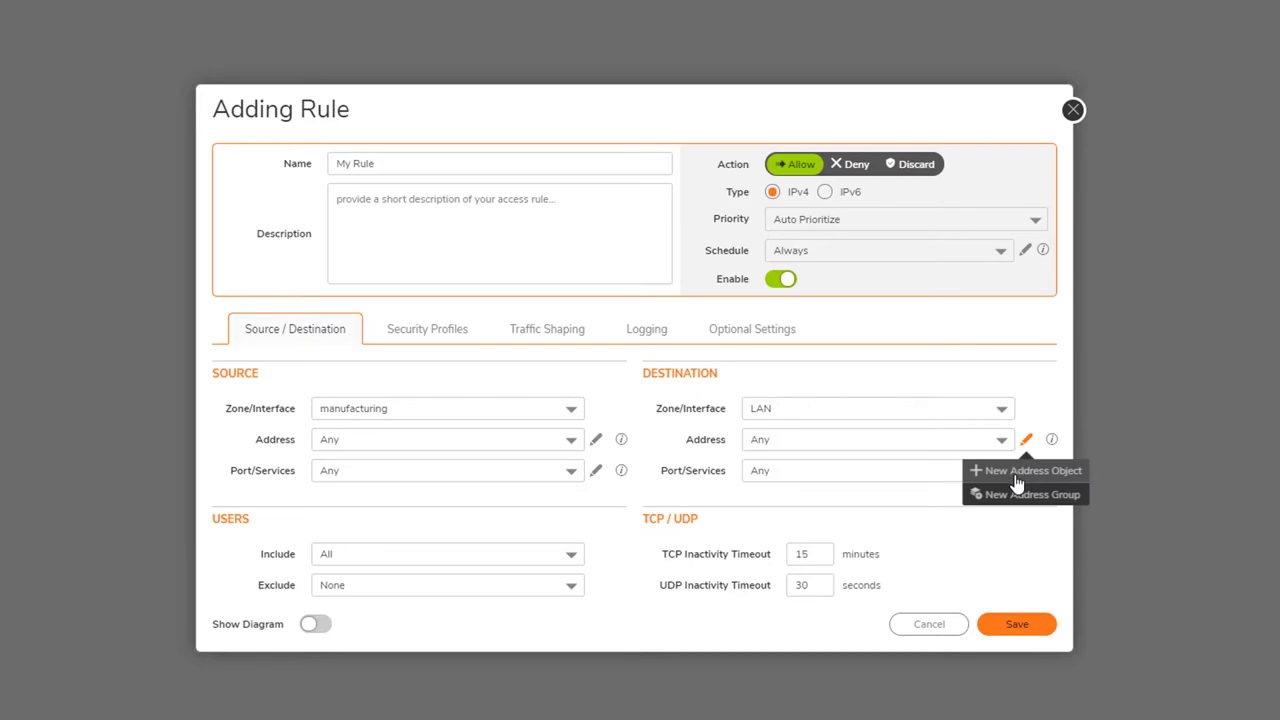
pyautogui.click(1015, 480)
pyautogui.click(689, 324)
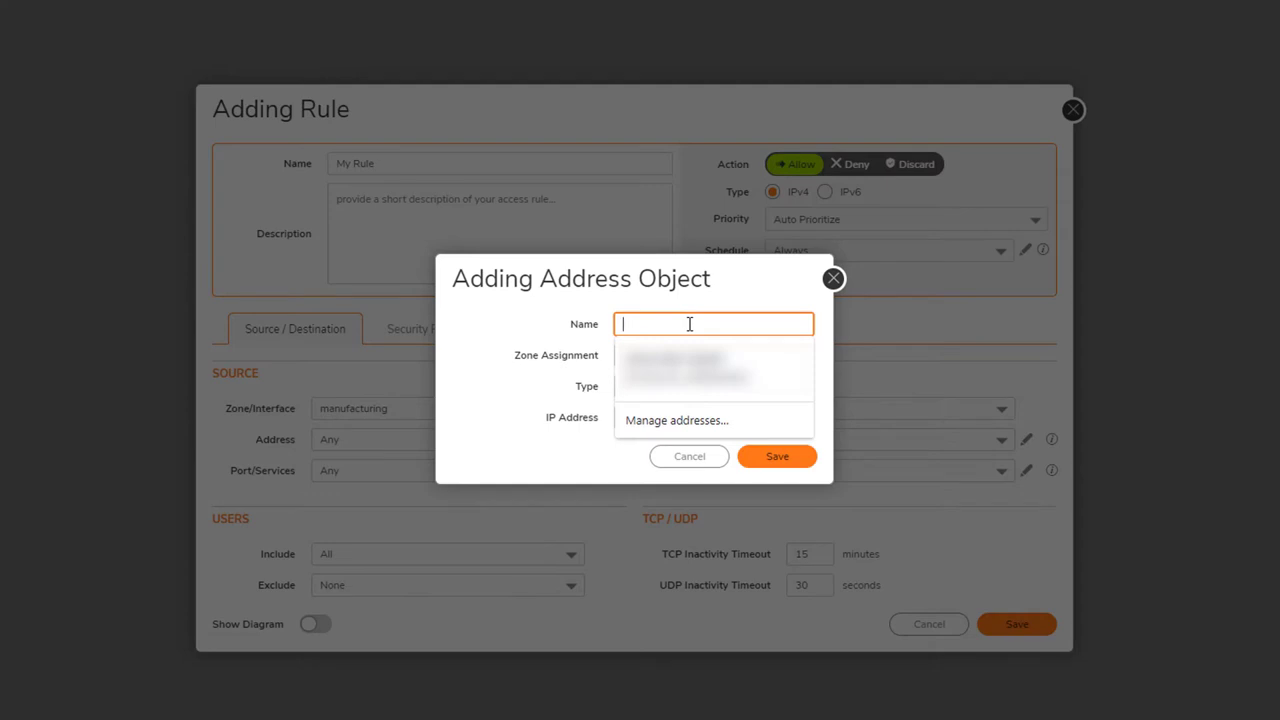
pyautogui.write('engineering server')
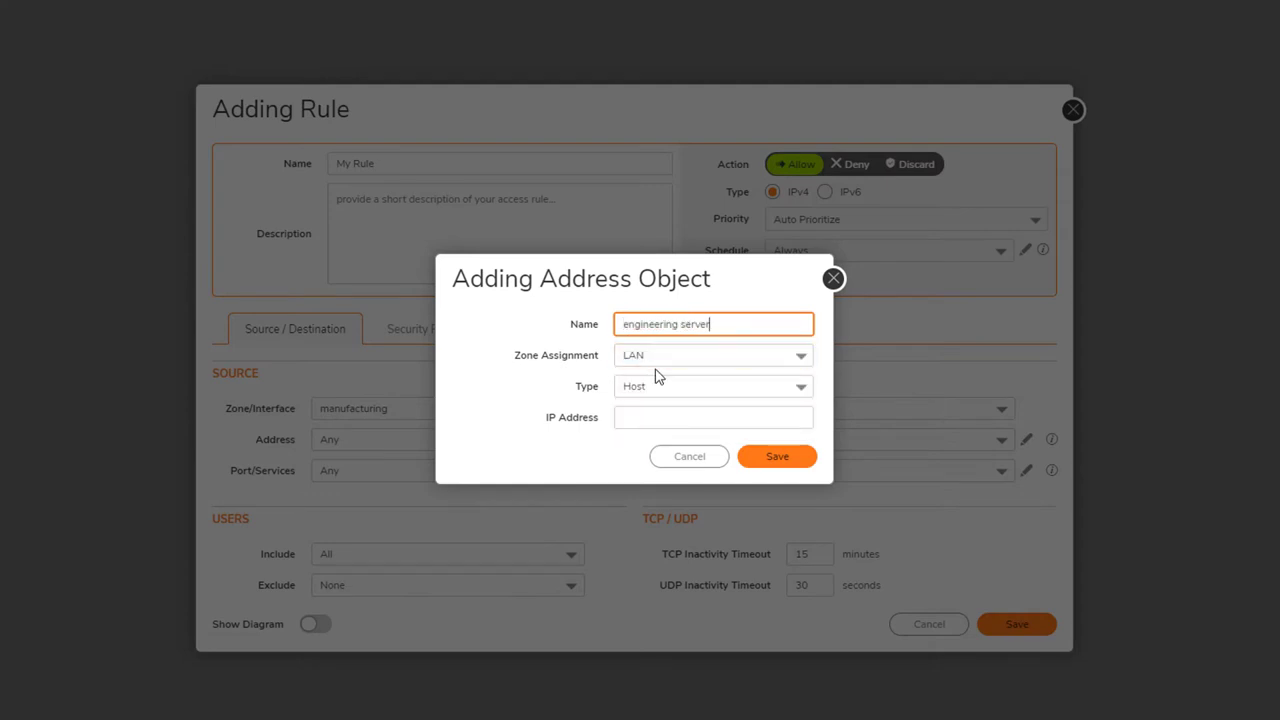
# Keep the engineering server's type as Host, set its IP address to 10.6.254.40, and save the address object
pyautogui.click(665, 392)
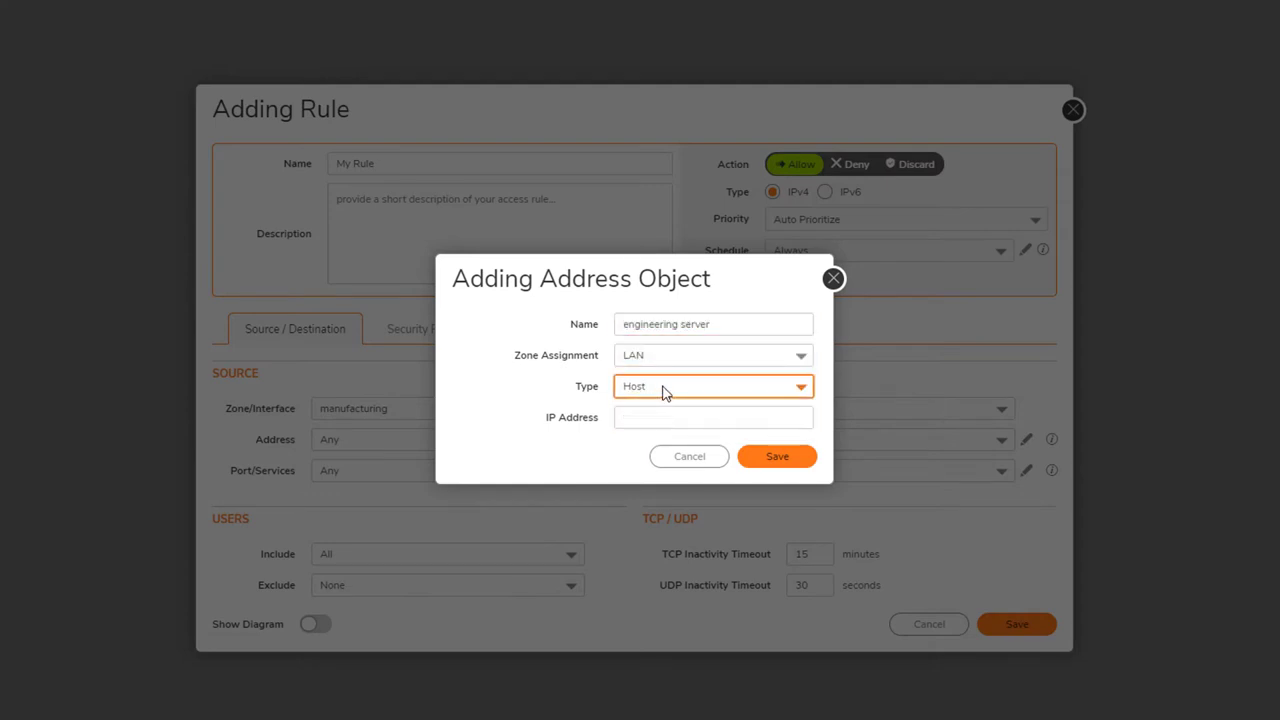
pyautogui.click(665, 392)
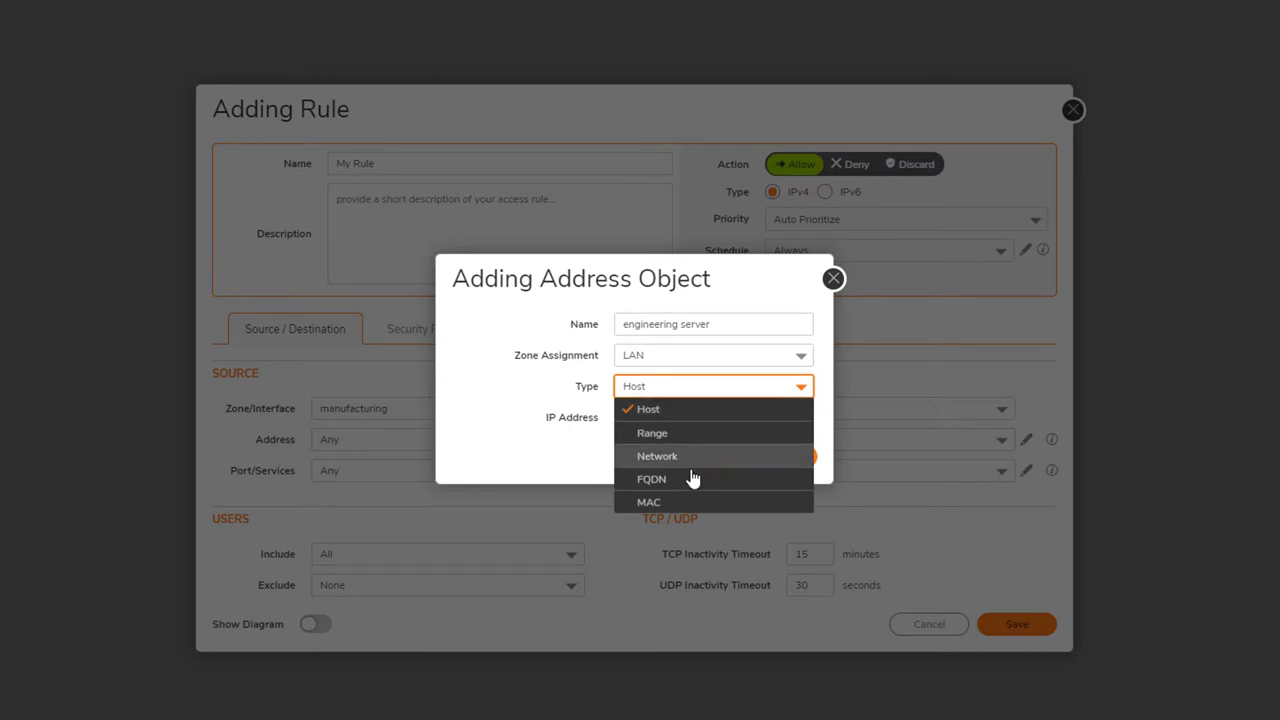
pyautogui.click(560, 458)
pyautogui.click(655, 422)
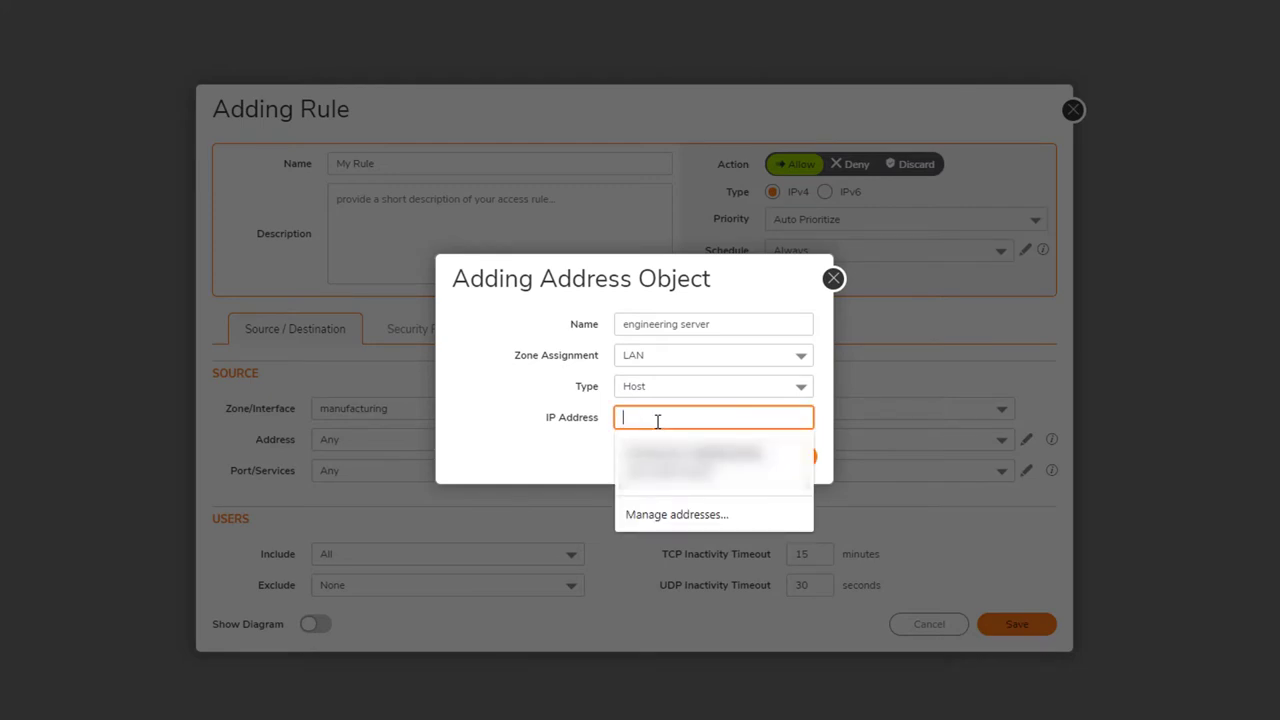
pyautogui.write('1')
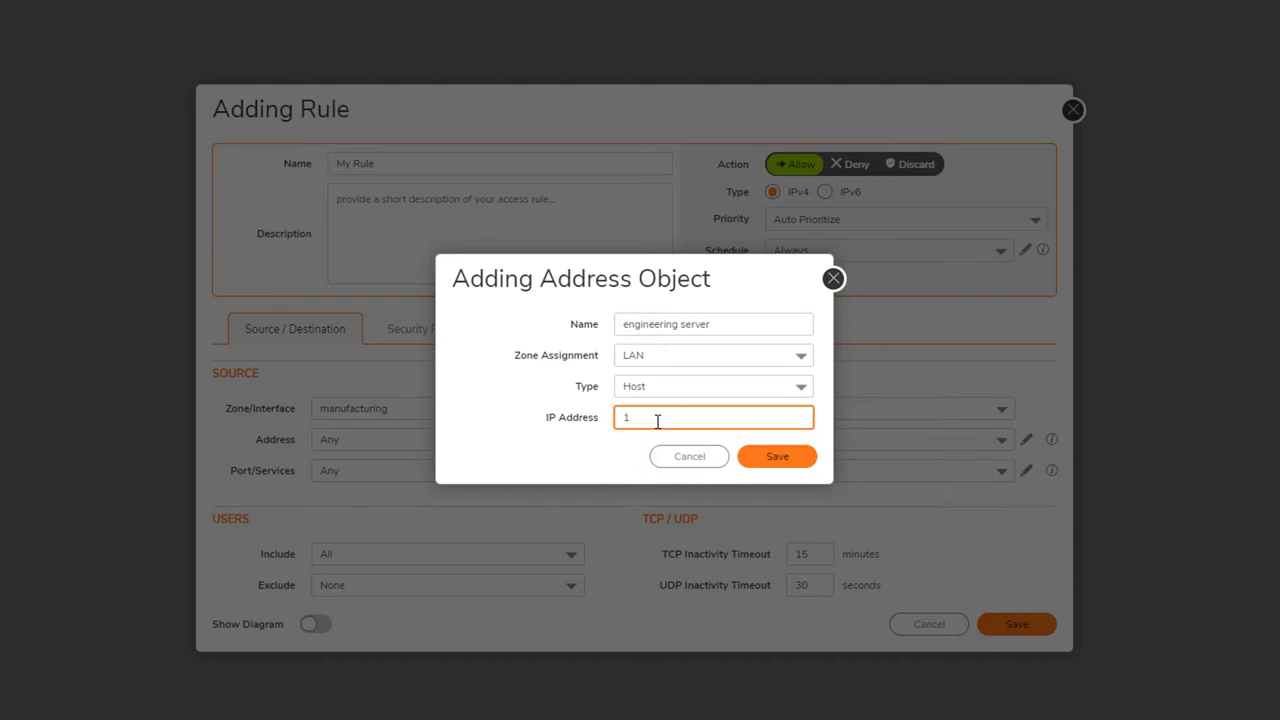
pyautogui.write('0.6.254.40')
pyautogui.click(754, 460)
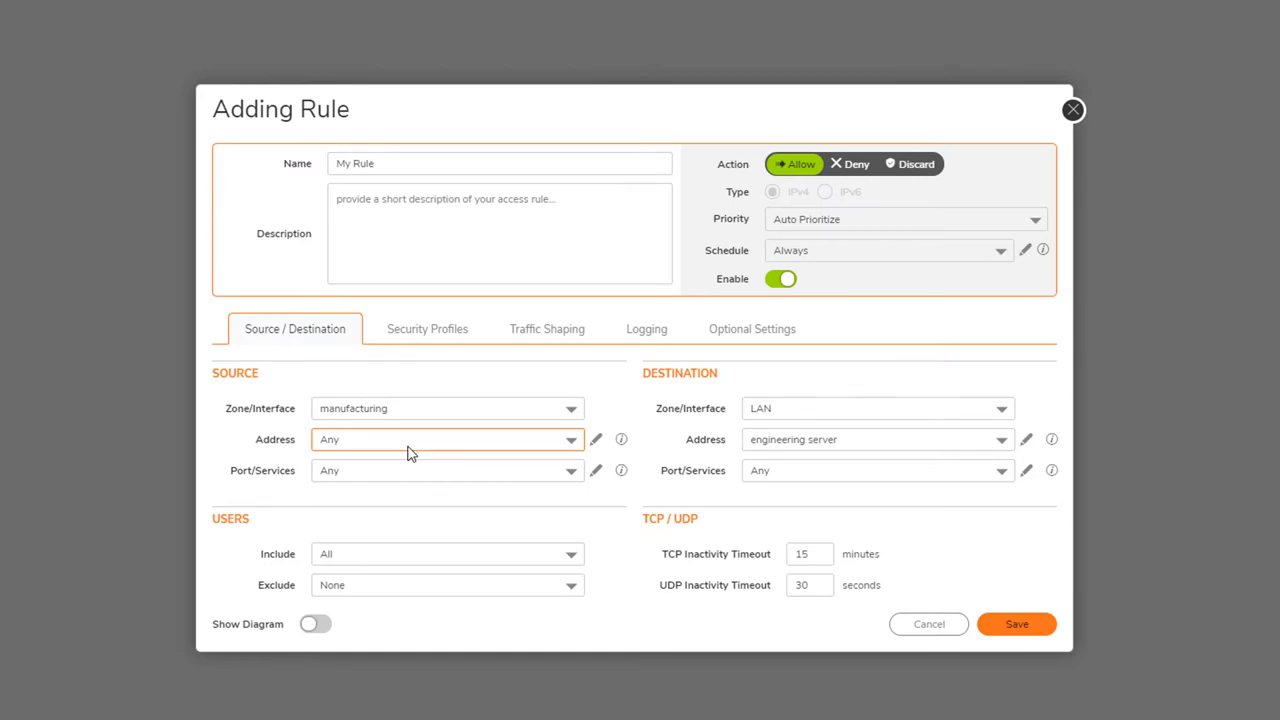
# Set the rule's source address to the manufacturing machine object
pyautogui.click(408, 446)
pyautogui.write('manuf')
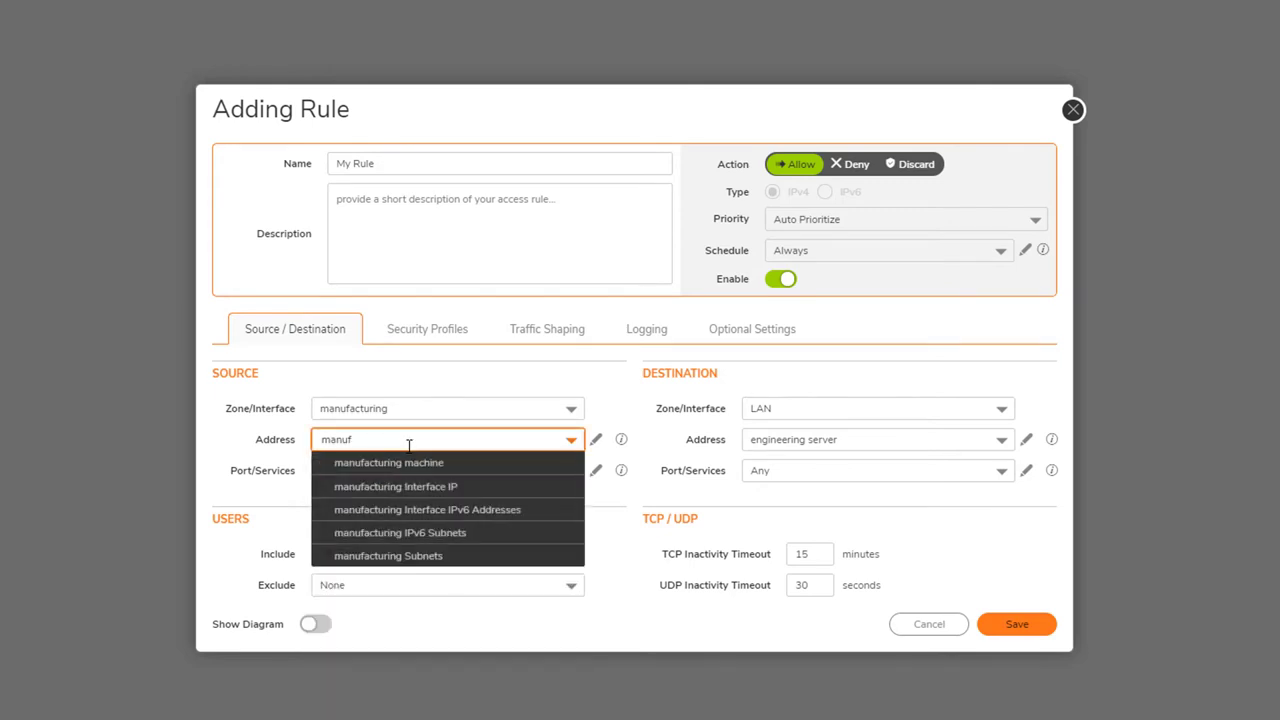
pyautogui.click(405, 463)
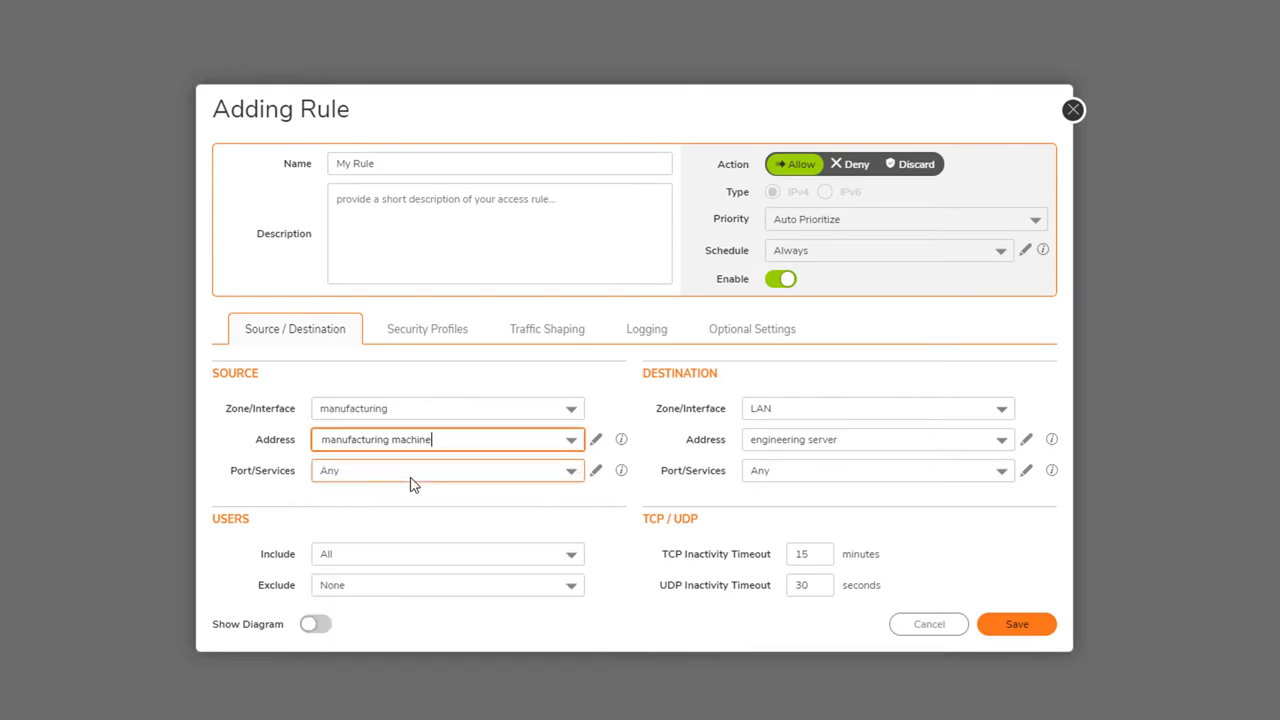
# Create a TCP (6) service object named engineering port with port range 8521-8521 as the destination service, and save the access rule
pyautogui.click(945, 472)
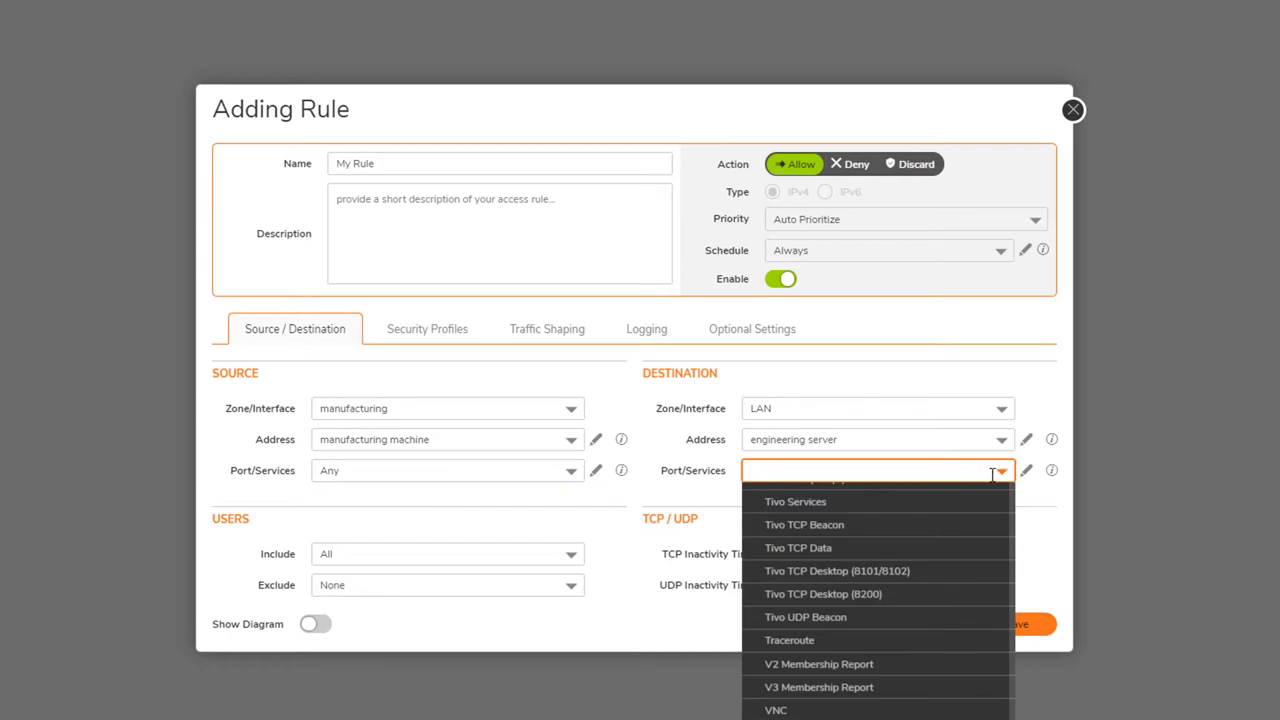
pyautogui.click(1027, 472)
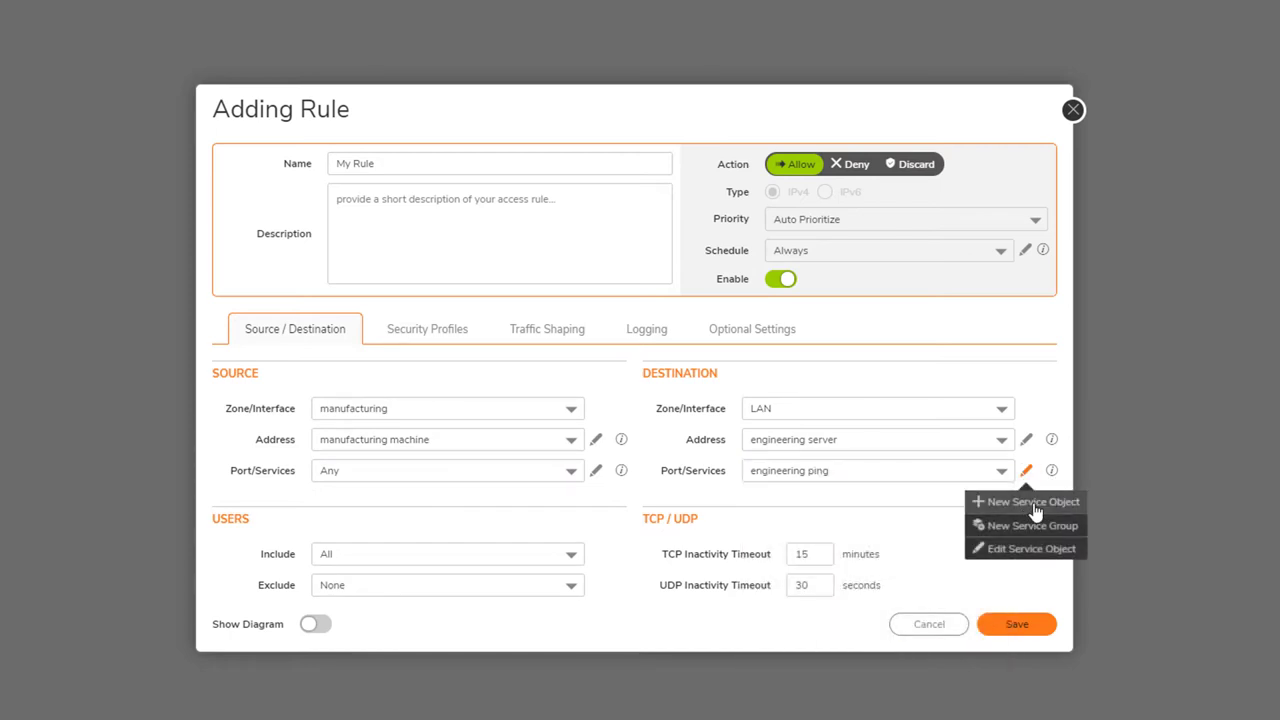
pyautogui.click(1033, 502)
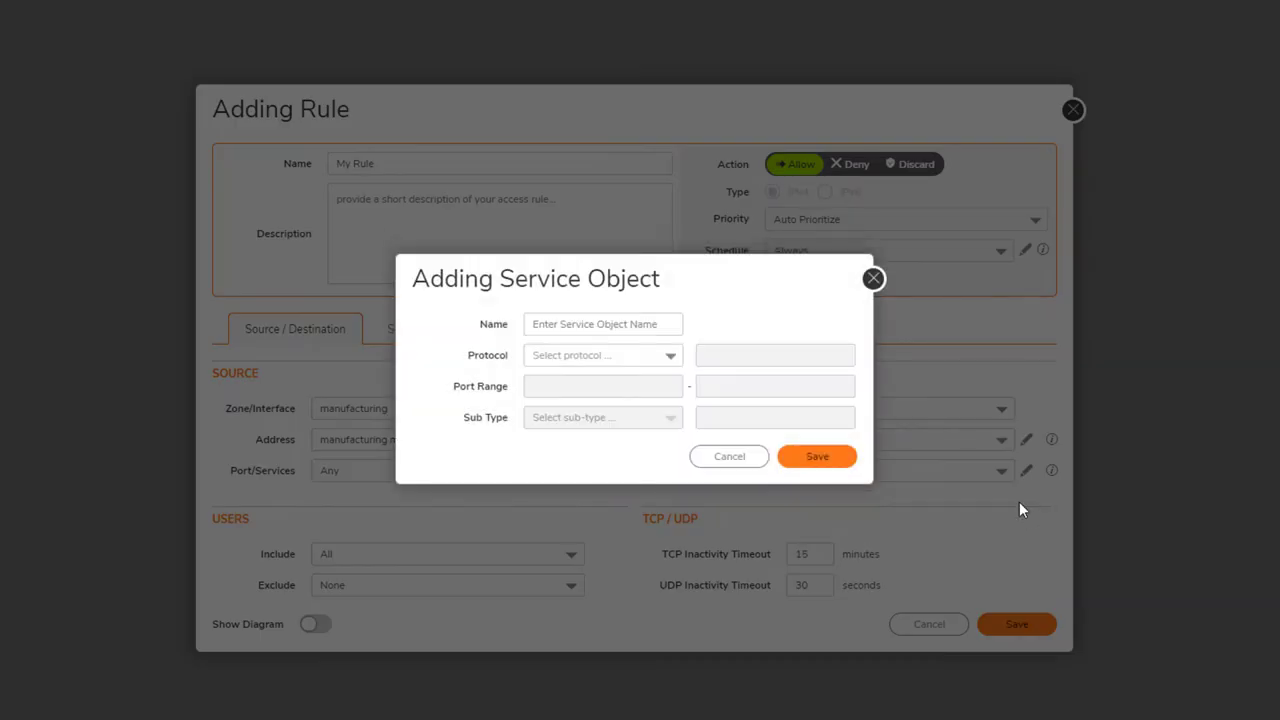
pyautogui.click(605, 325)
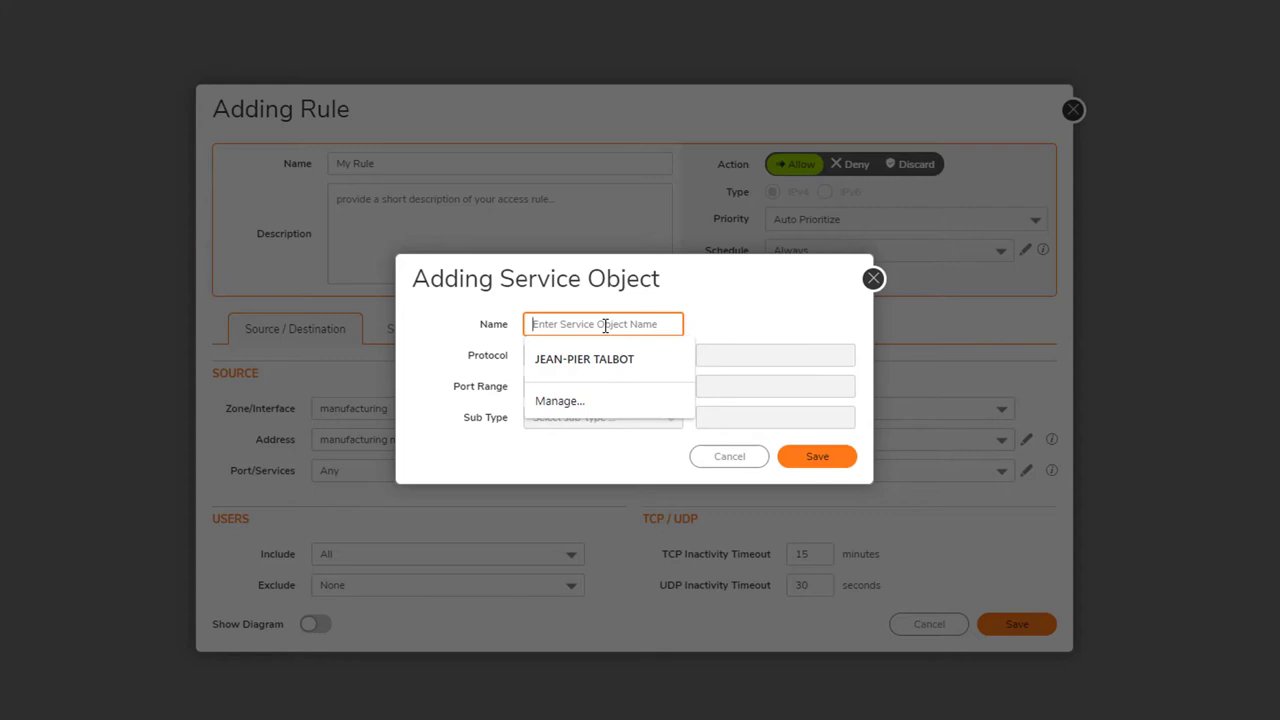
pyautogui.write('engineering port')
pyautogui.click(608, 354)
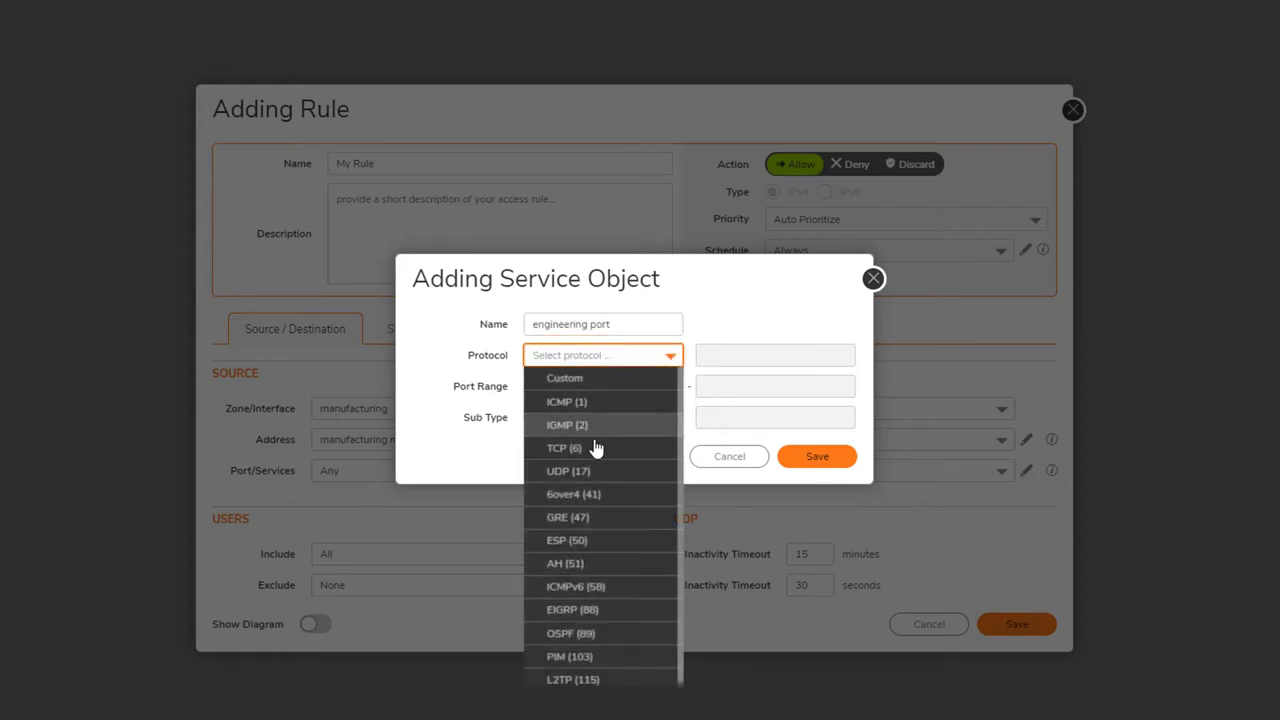
pyautogui.click(597, 445)
pyautogui.click(597, 388)
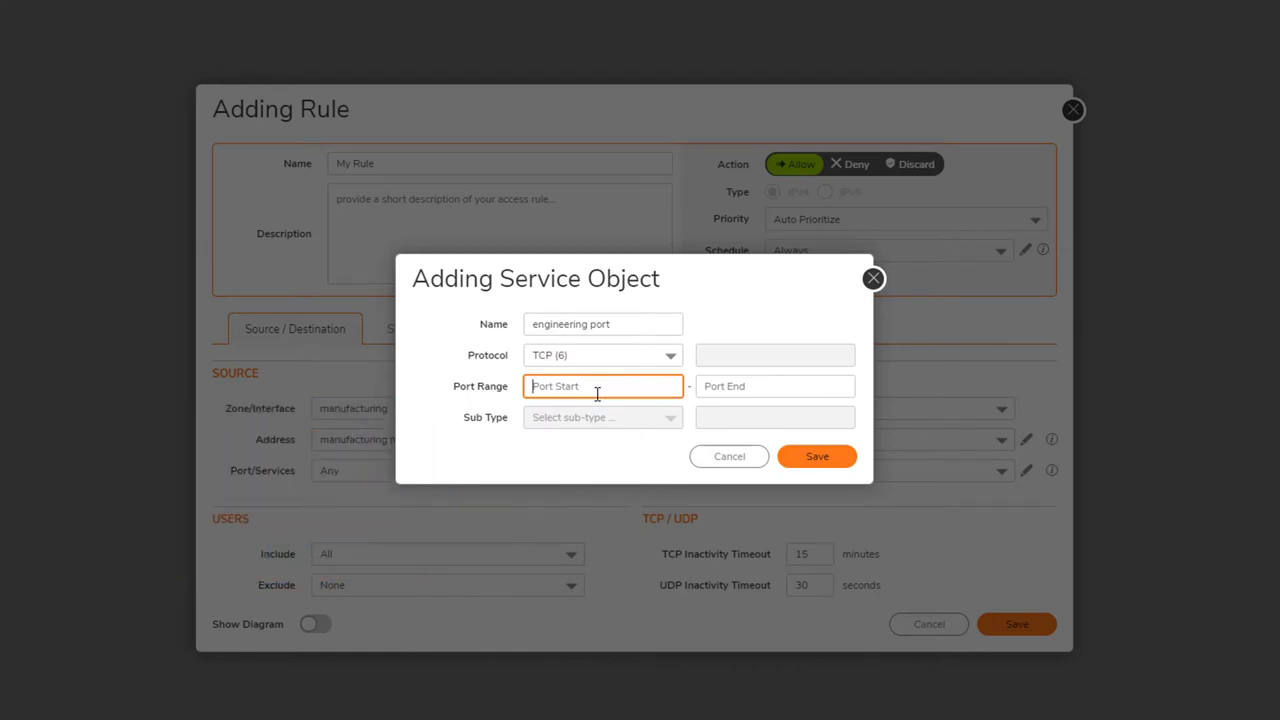
pyautogui.write('8521')
pyautogui.press('Tab')
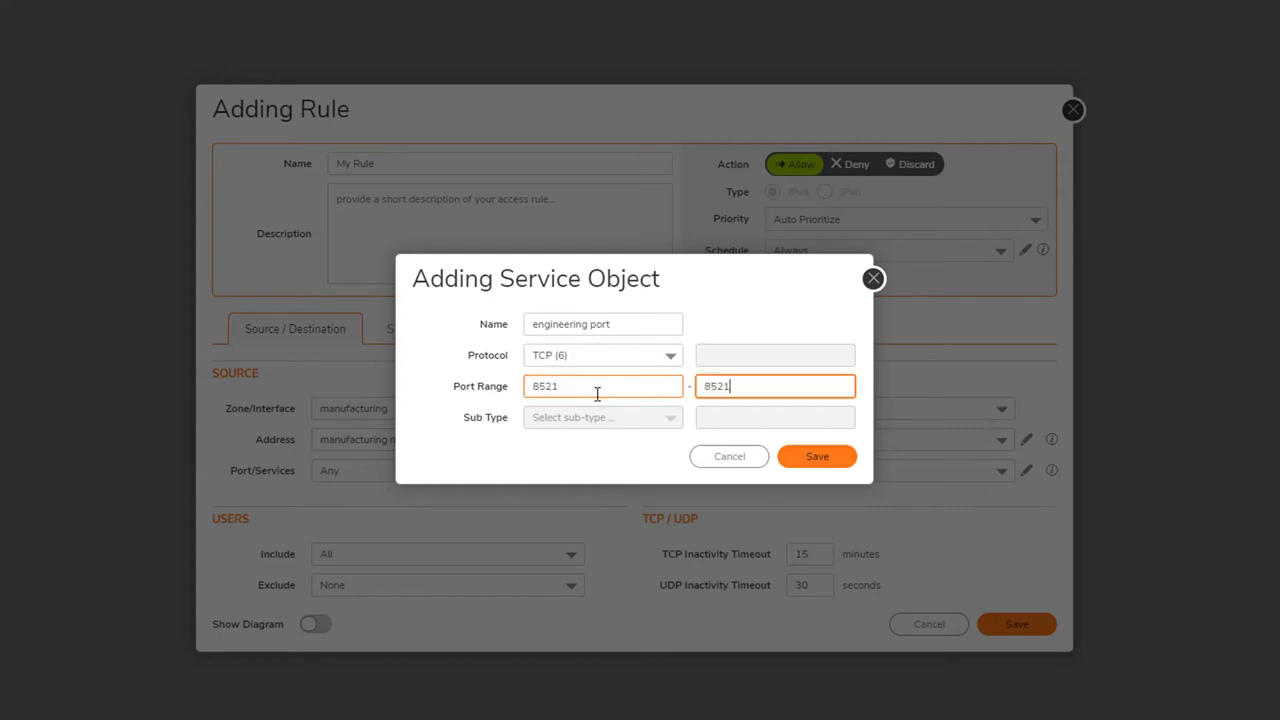
pyautogui.click(797, 460)
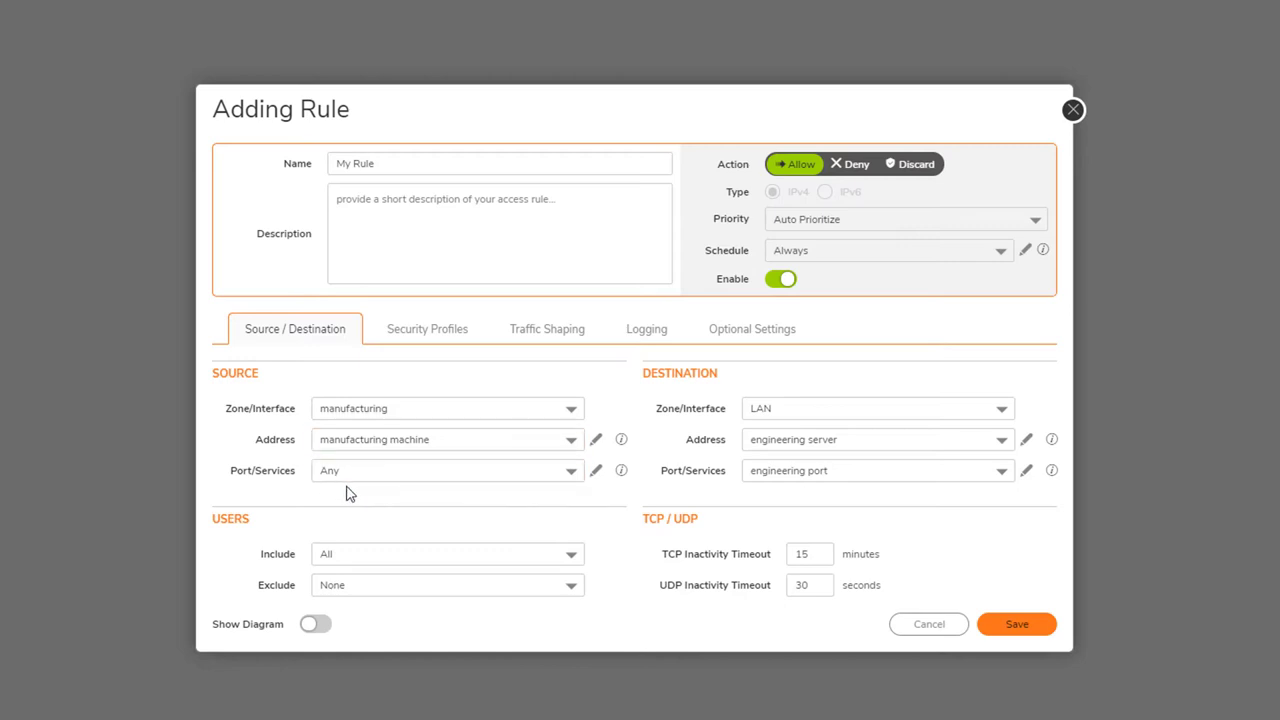
pyautogui.click(1017, 624)
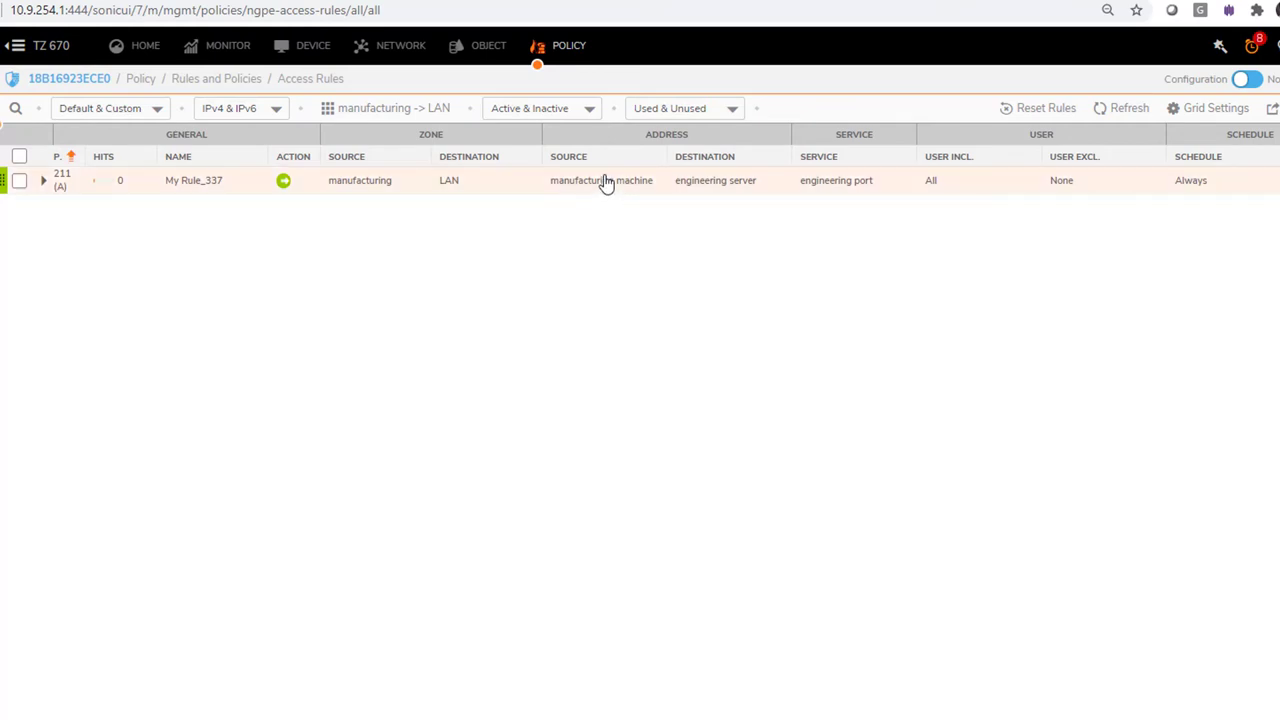
# Inspect the new rule's source, destination and service objects, and filter the access rules to Voip-Zone to WAN
pyautogui.moveTo(606, 189)
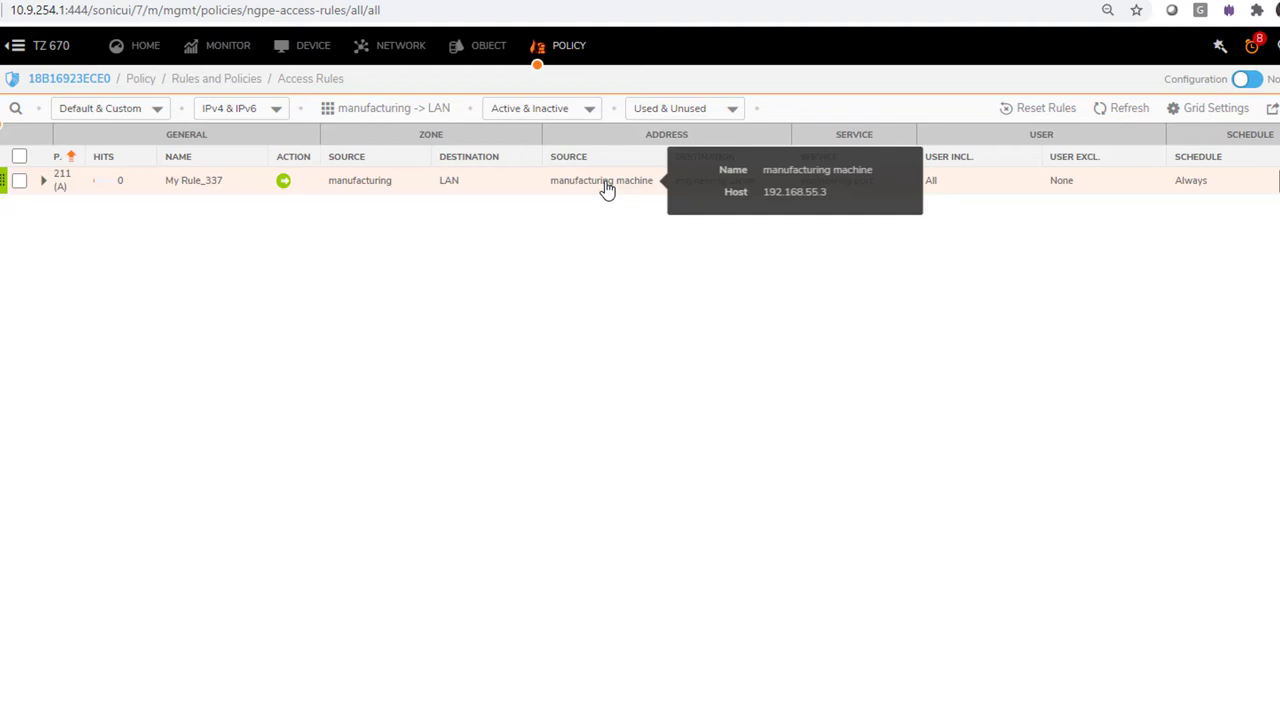
pyautogui.moveTo(725, 195)
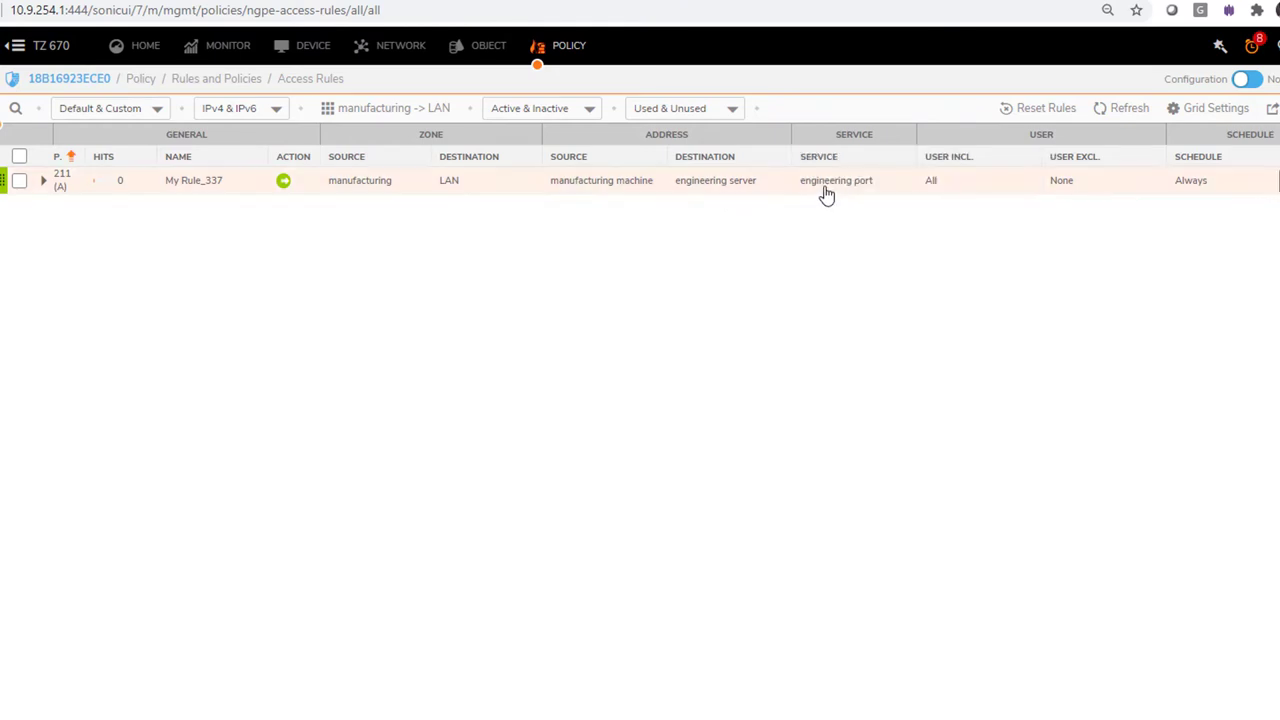
pyautogui.moveTo(826, 195)
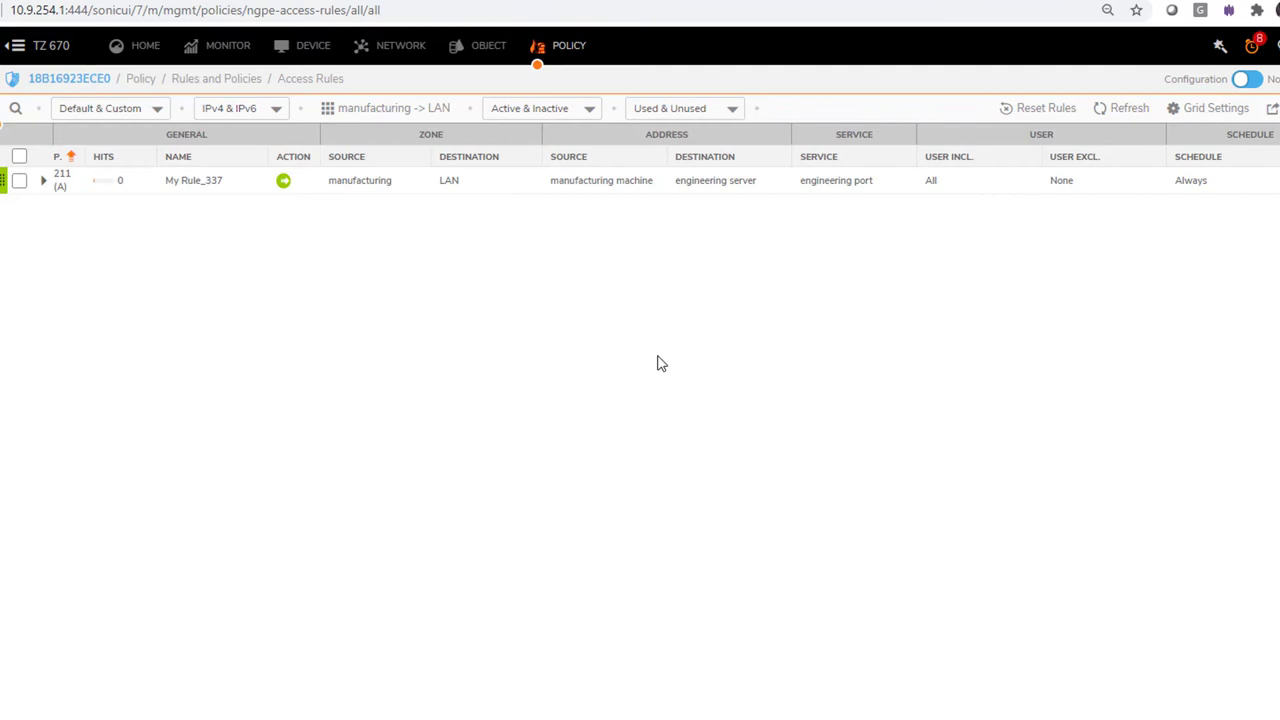
pyautogui.click(338, 113)
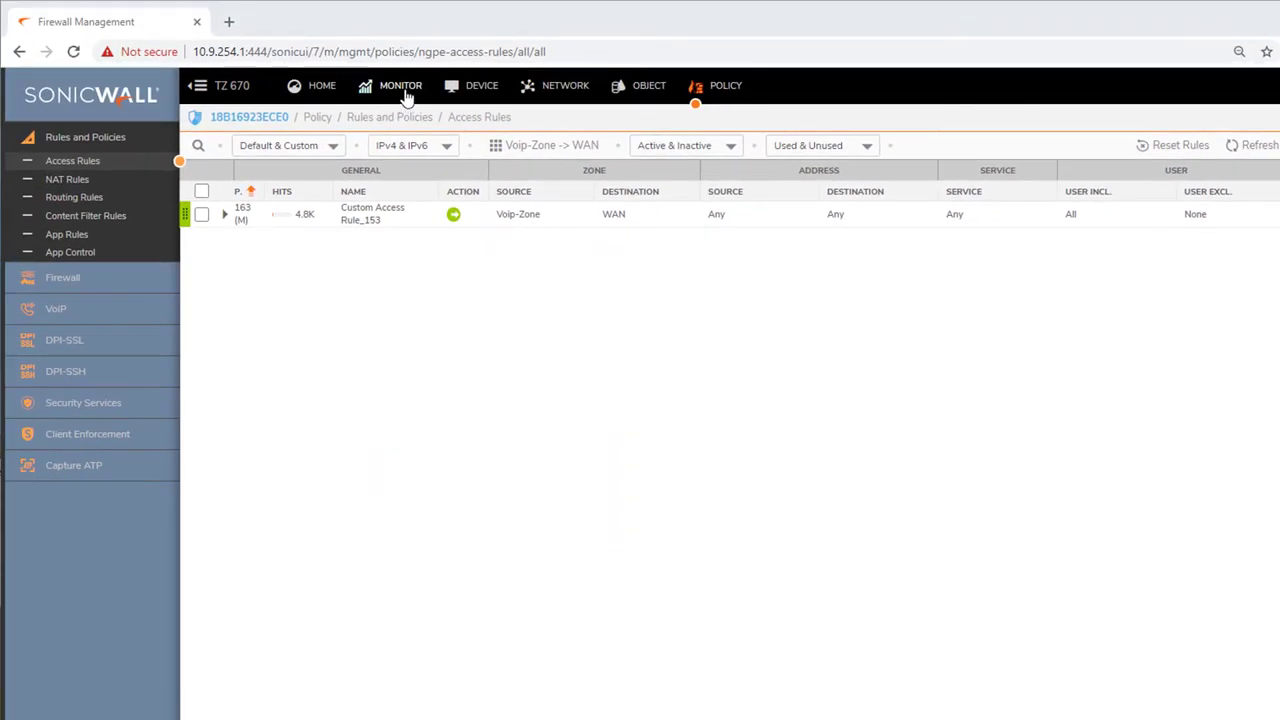
# Open the monitor filter settings of the Packet Monitor
pyautogui.click(403, 88)
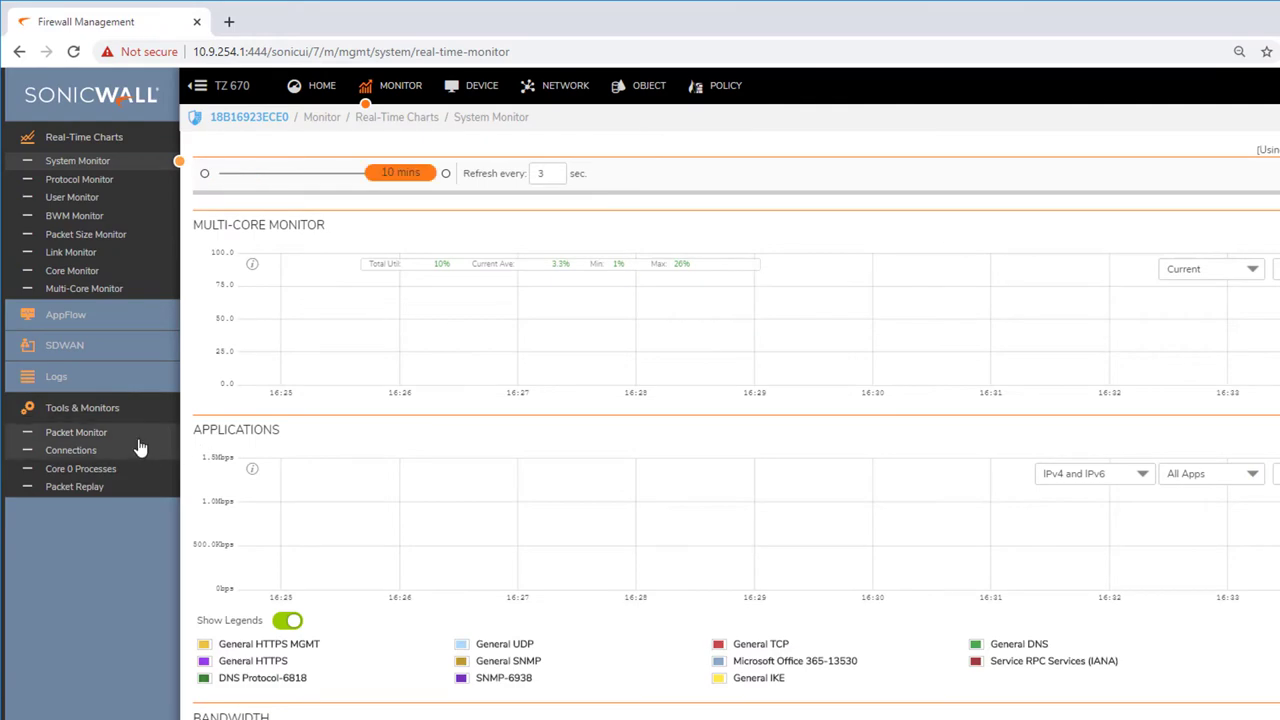
pyautogui.click(62, 436)
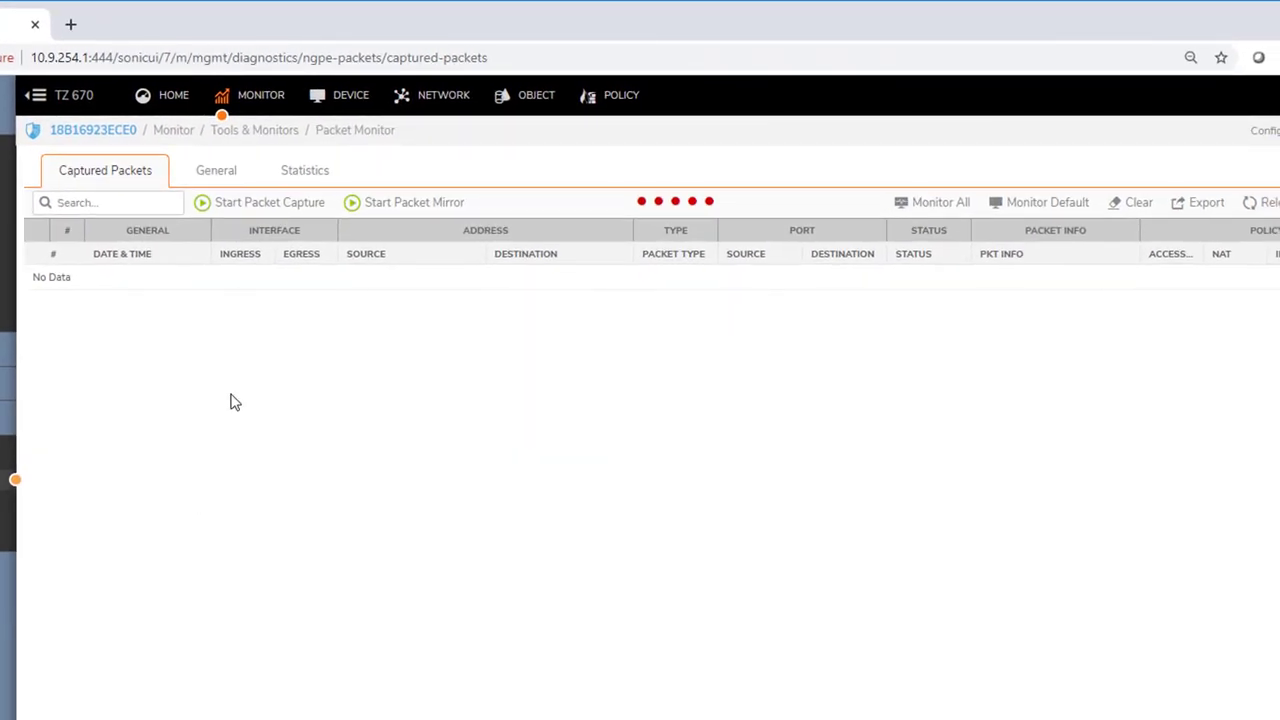
pyautogui.click(235, 176)
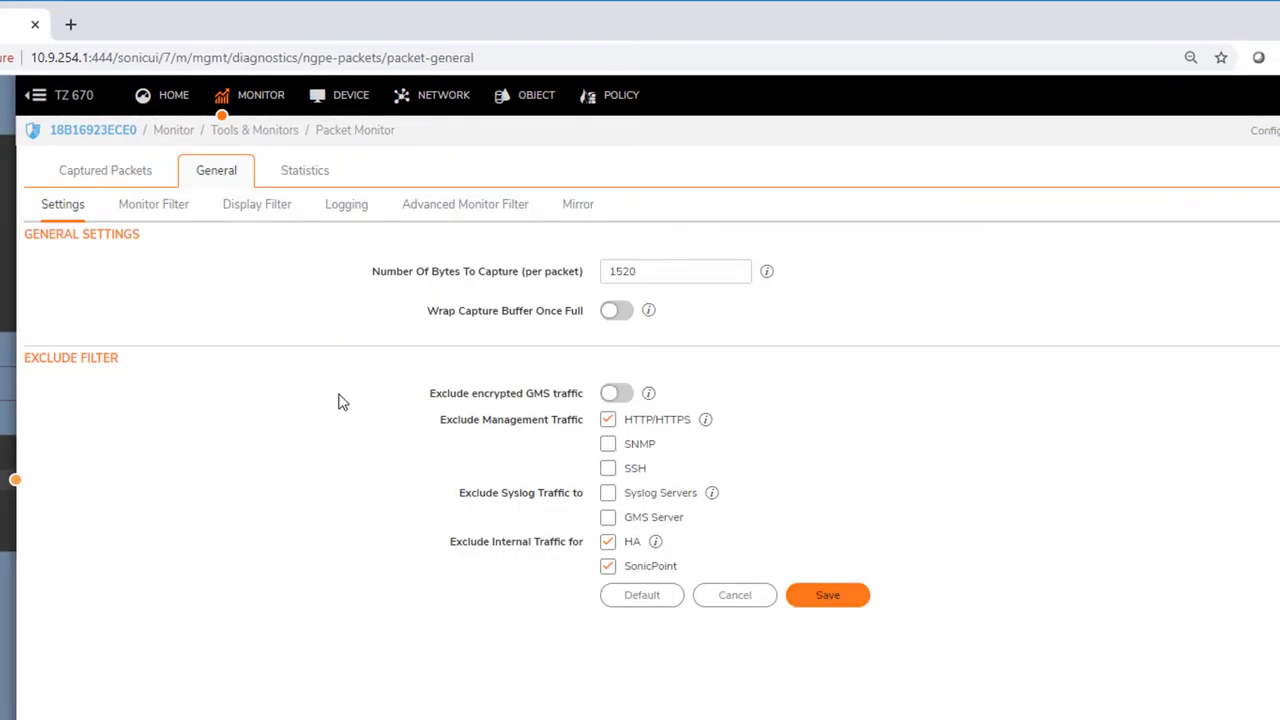
pyautogui.click(153, 204)
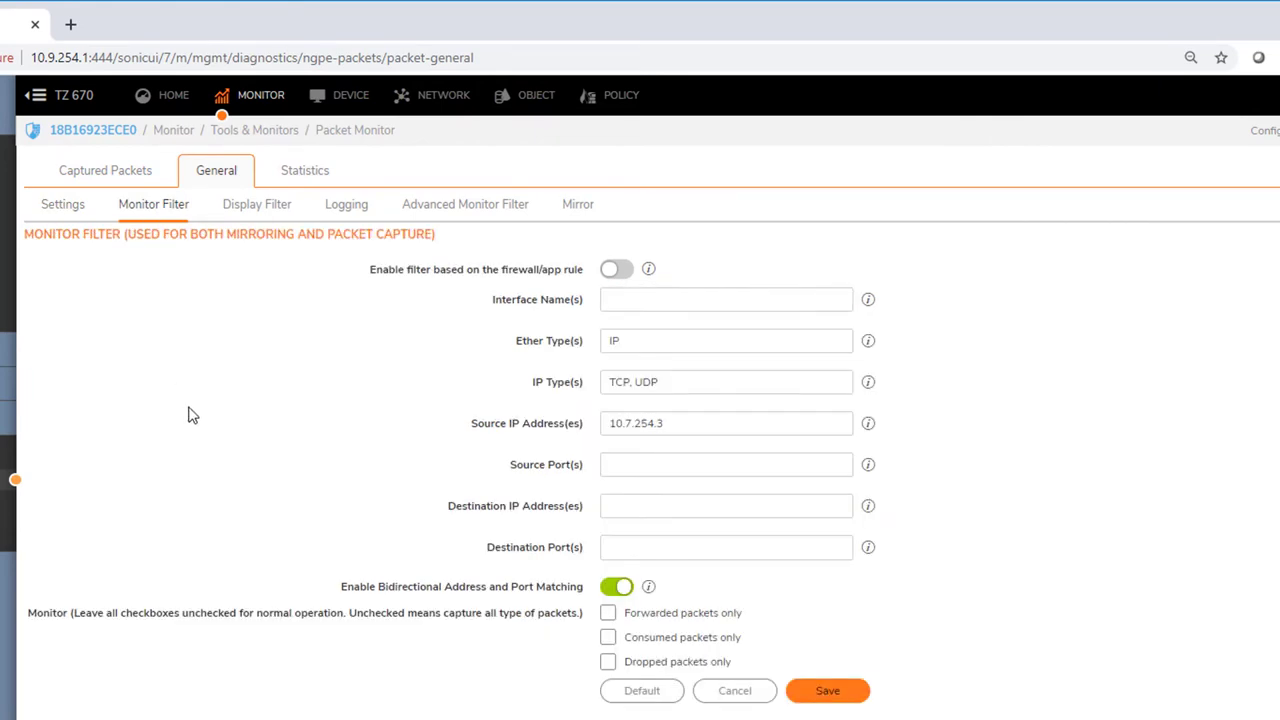
# Review the monitor filter's Ether type, IP type and source IP address, save the filter, and return to the captured packets
pyautogui.doubleClick(614, 341)
pyautogui.tripleClick(685, 379)
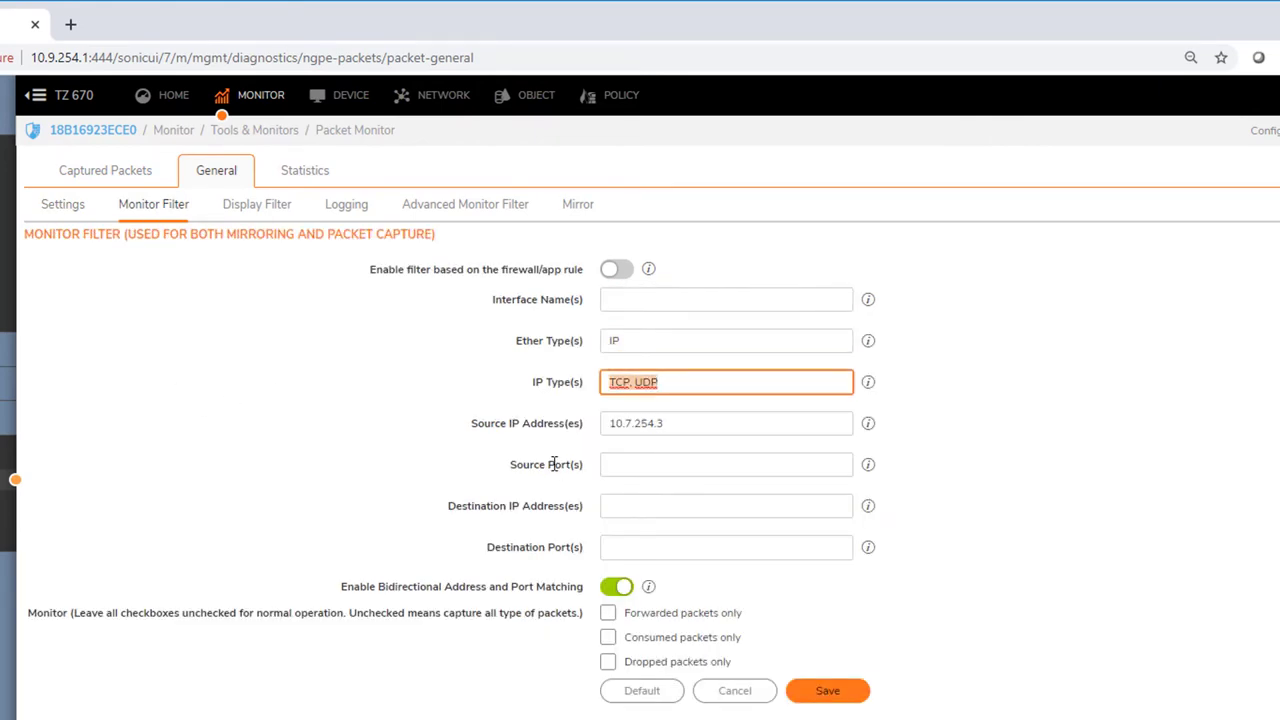
pyautogui.tripleClick(689, 424)
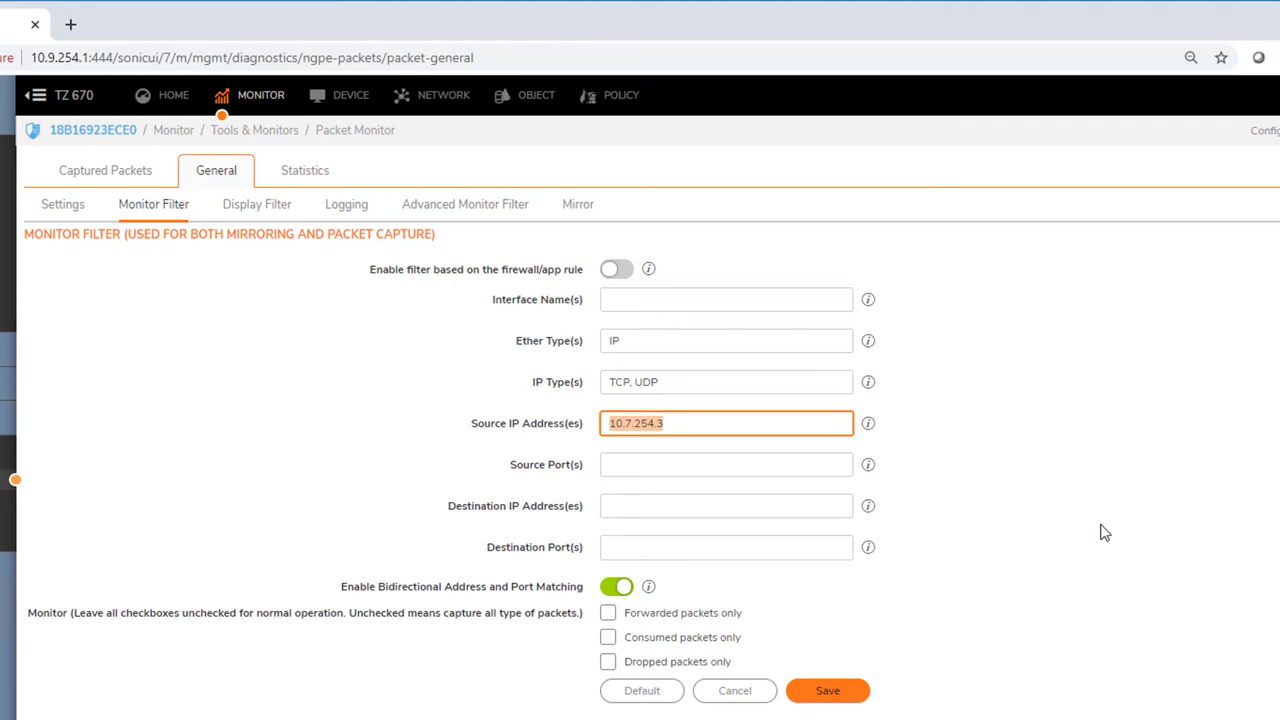
pyautogui.moveTo(476, 423); pyautogui.dragTo(550, 425)
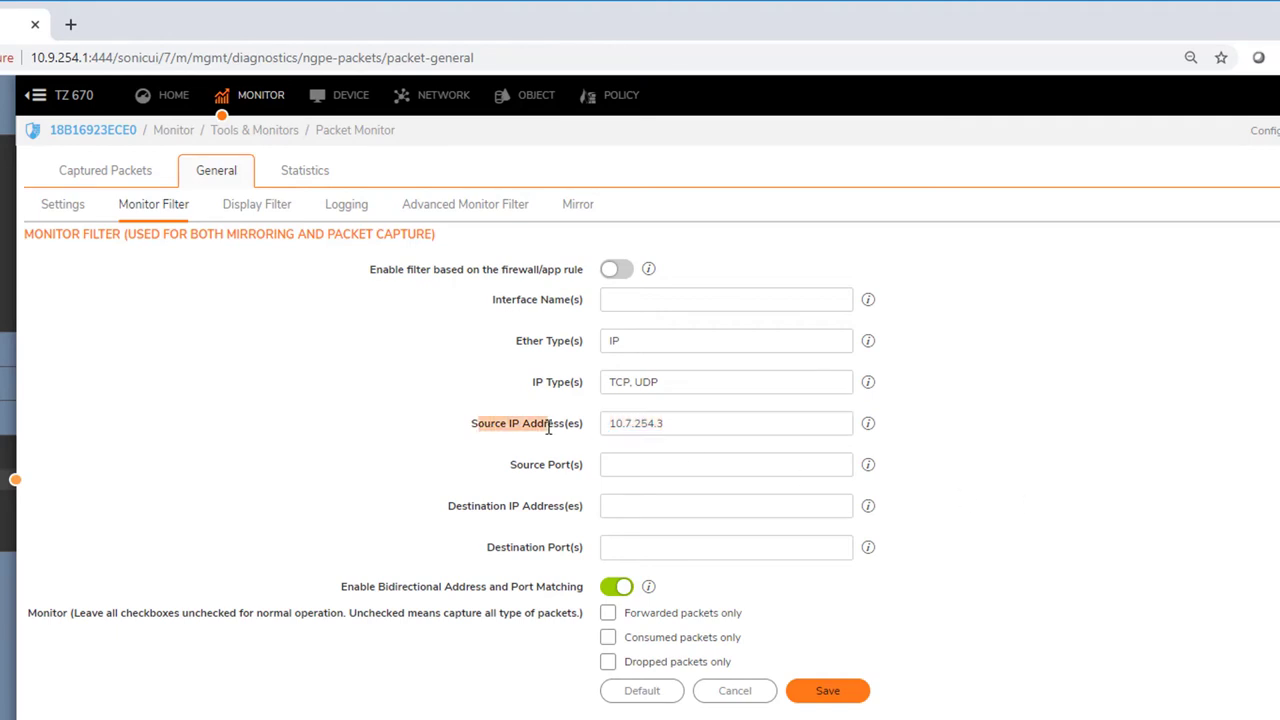
pyautogui.click(544, 425)
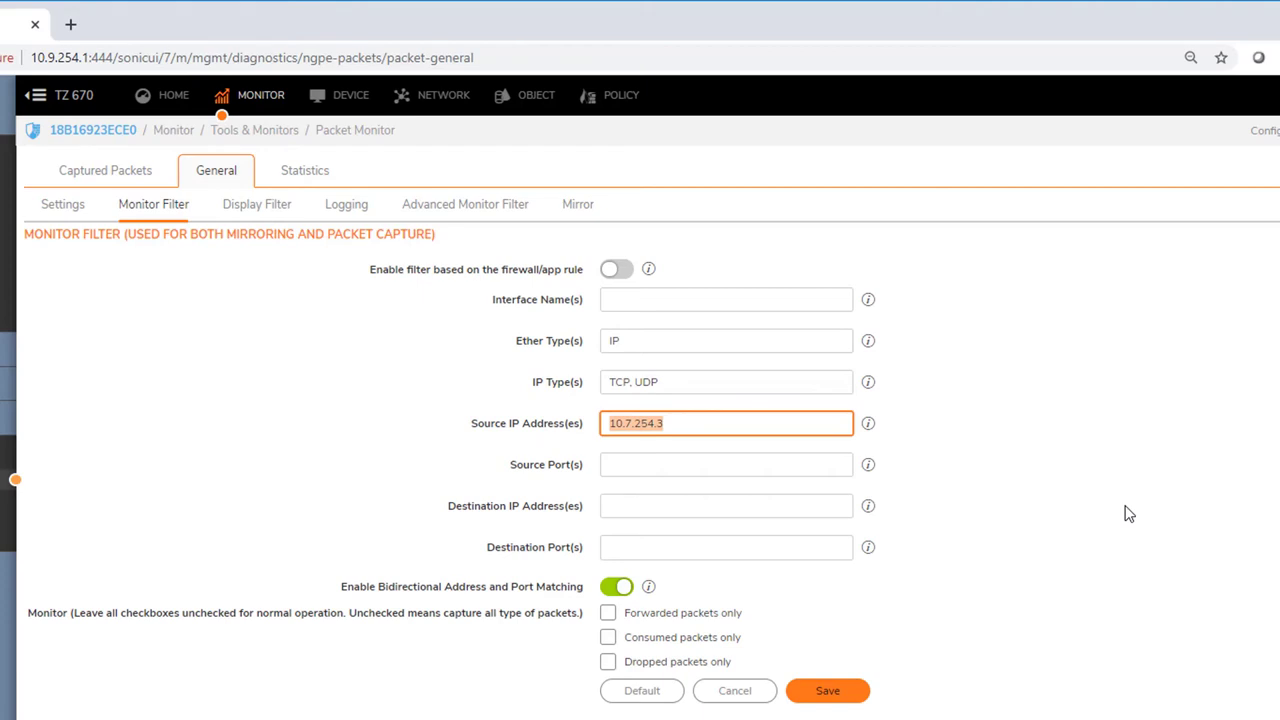
pyautogui.click(849, 692)
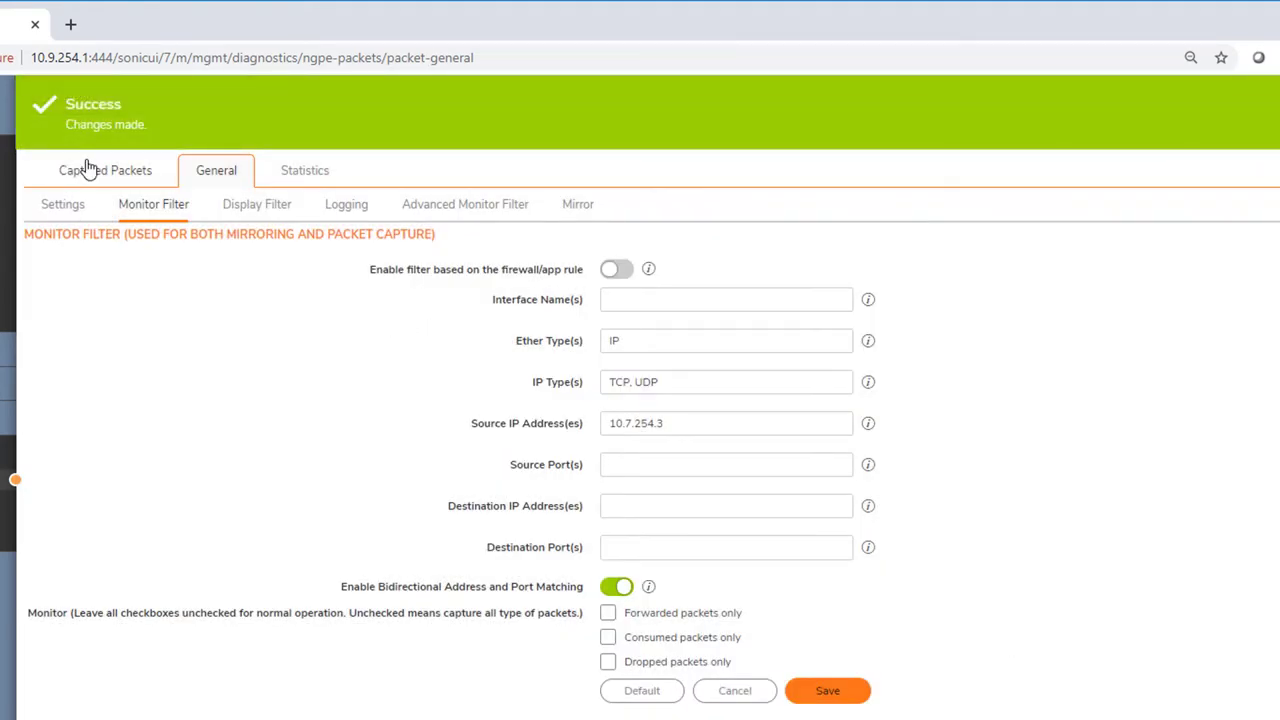
pyautogui.click(90, 170)
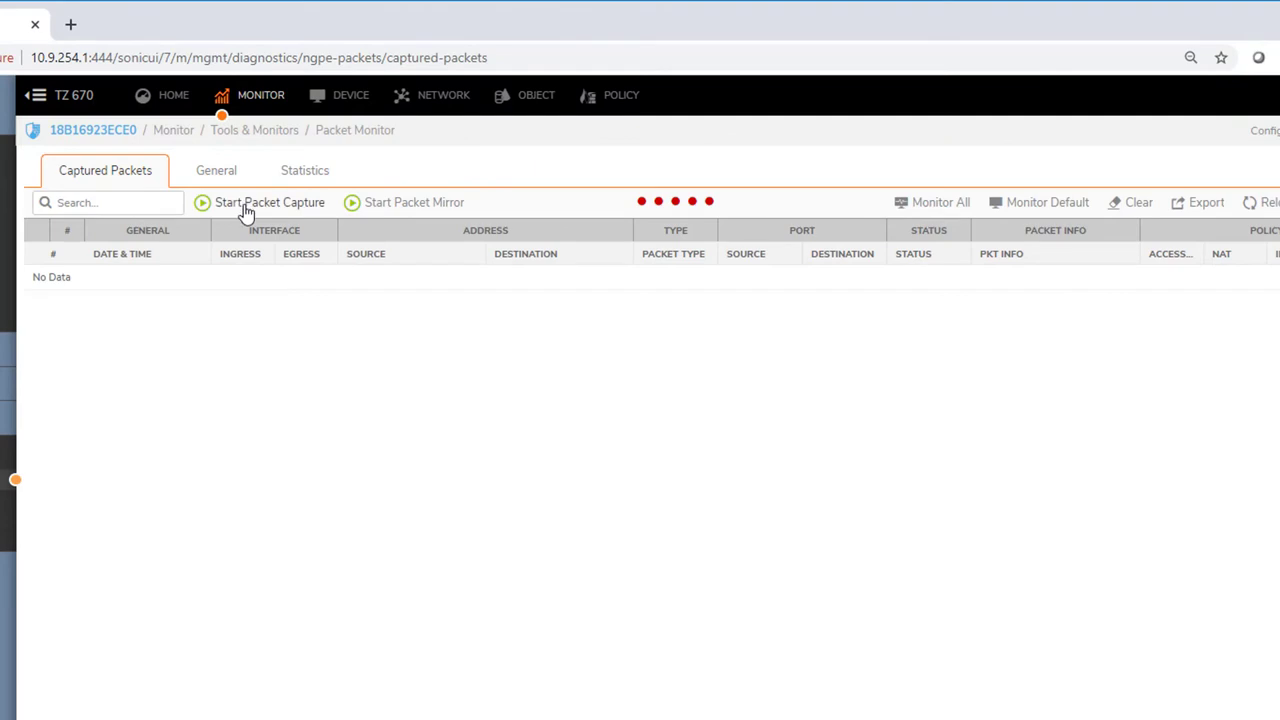
# Start the packet capture and open a new browser tab
pyautogui.click(245, 210)
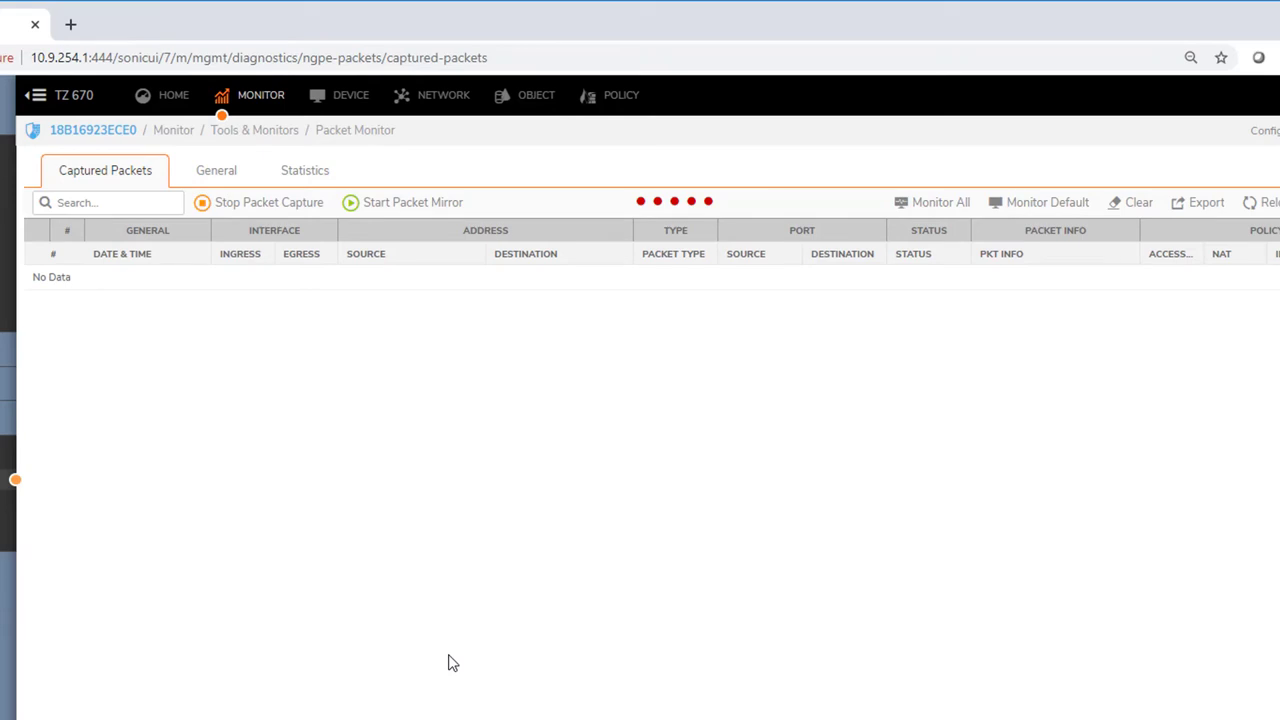
pyautogui.click(70, 24)
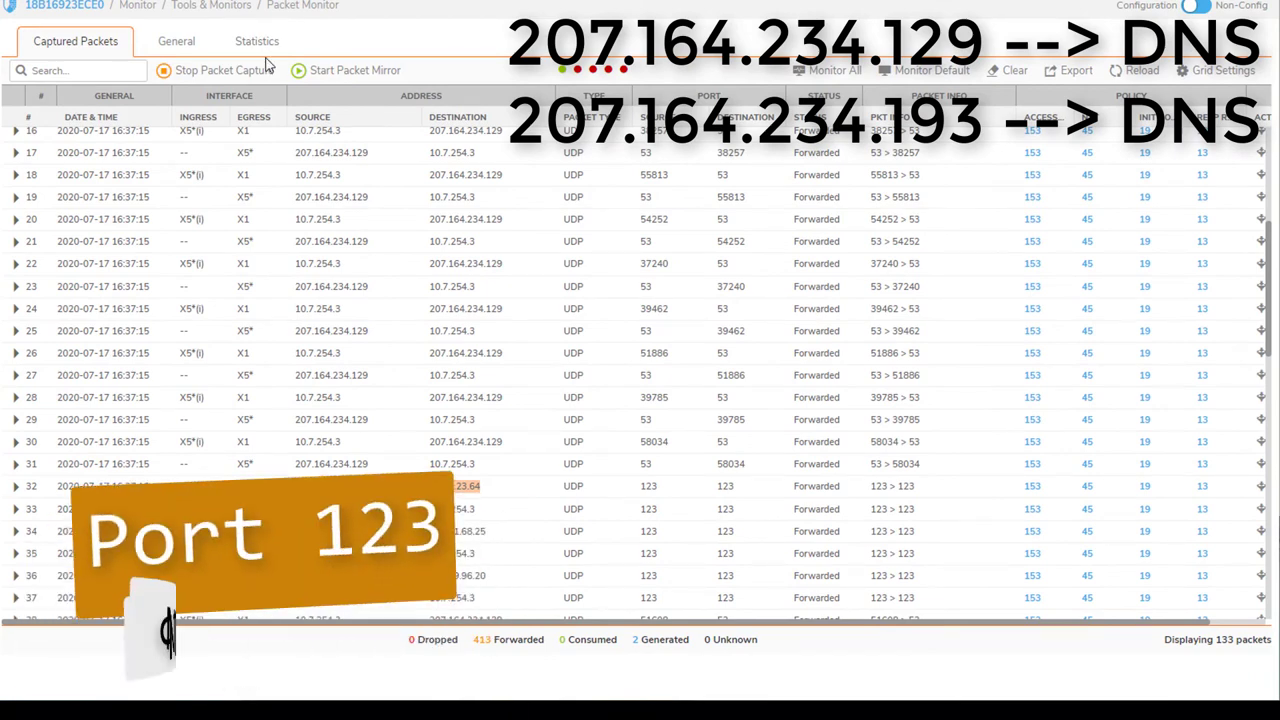
# Examine the destination addresses and ports of the trixbox packets in the capture list
pyautogui.scroll(-5, 640, 370)
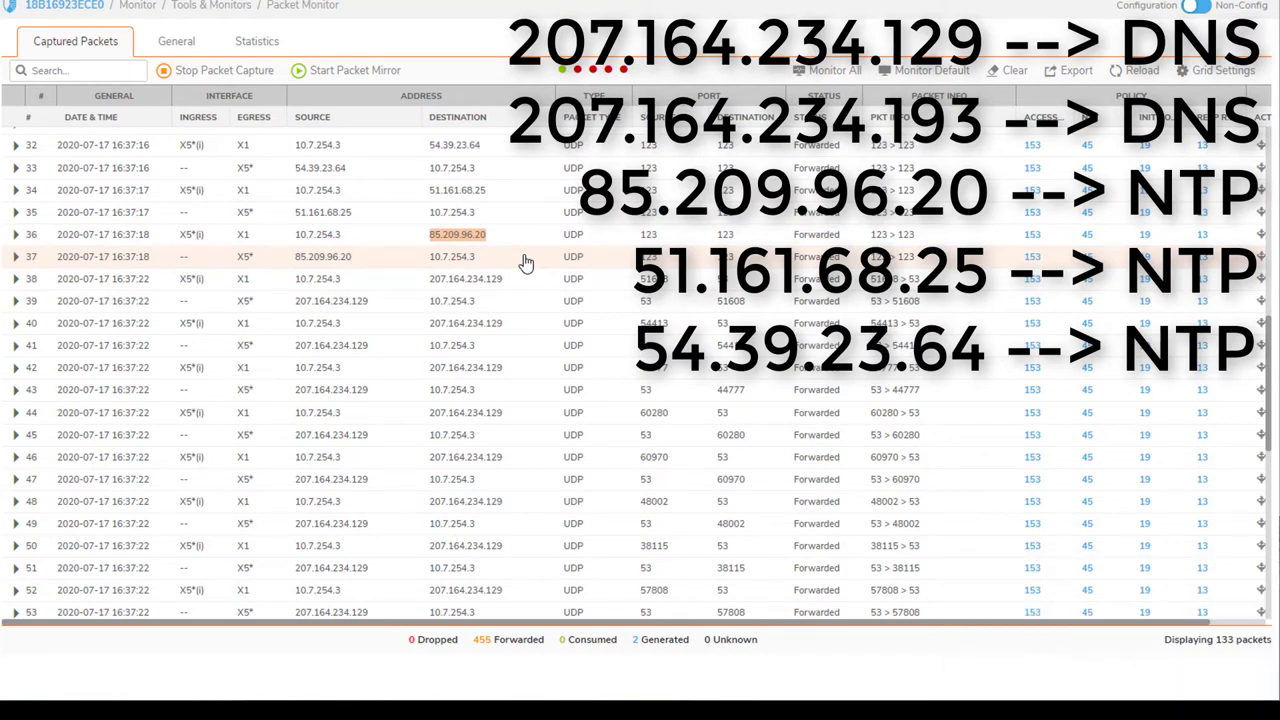
pyautogui.scroll(-5, 470, 240)
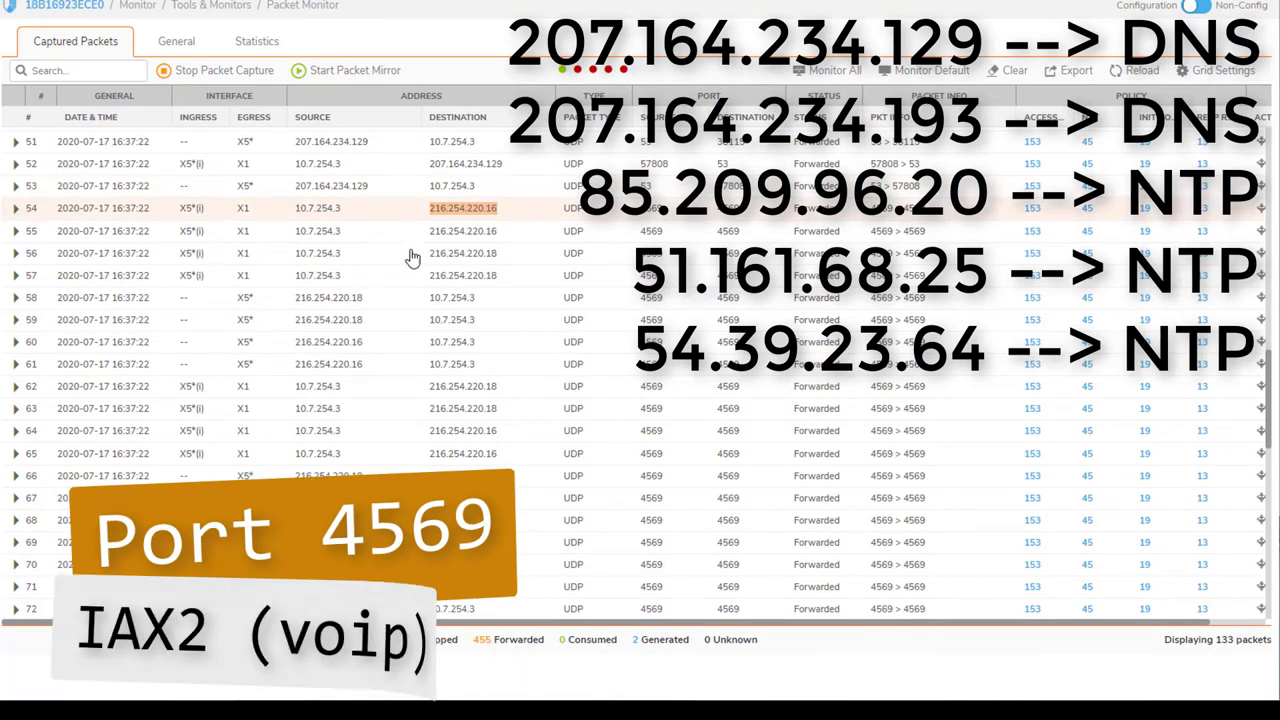
pyautogui.click(435, 393)
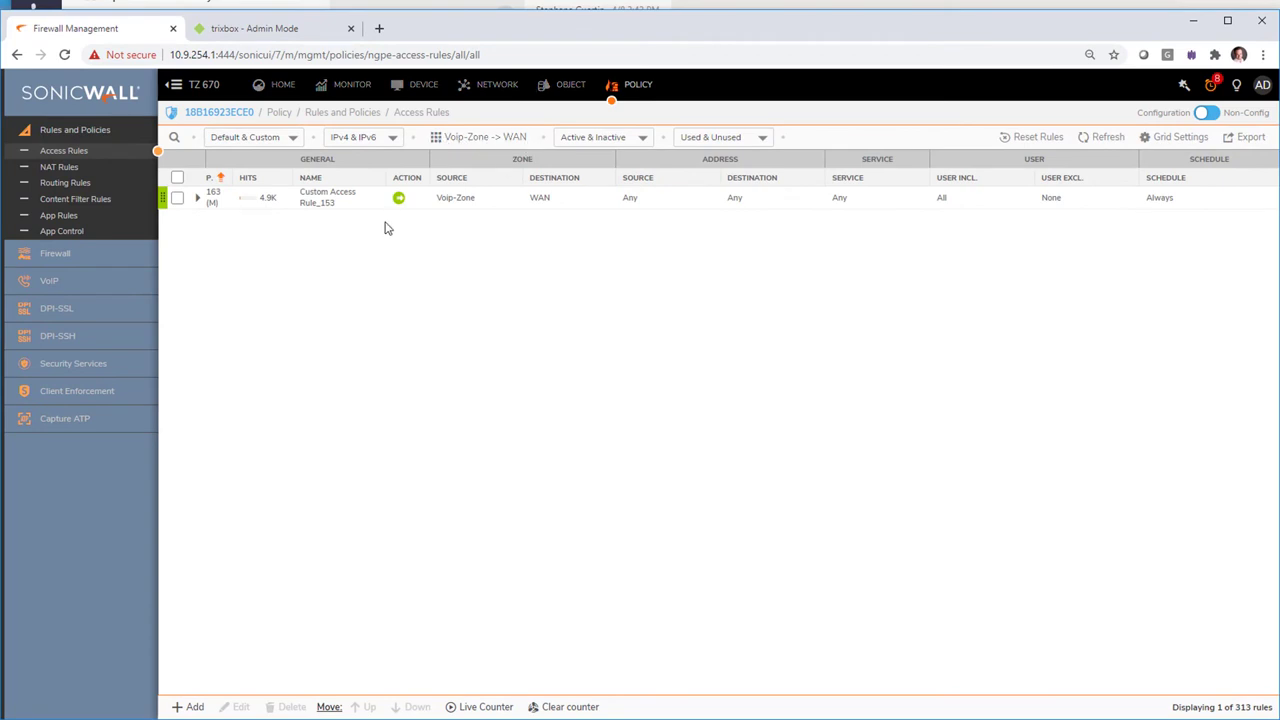
# Add a new allow rule from Voip-Zone to WAN with trixbox as the source address
pyautogui.moveTo(553, 207)
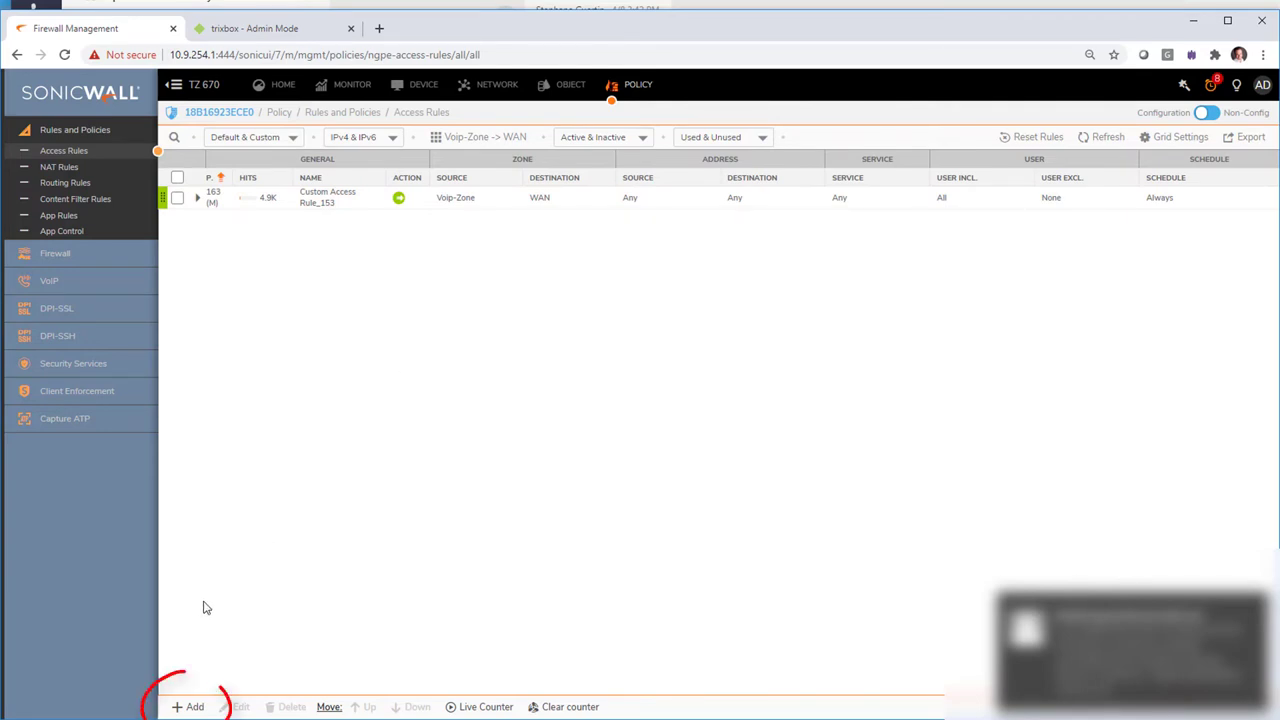
pyautogui.click(186, 707)
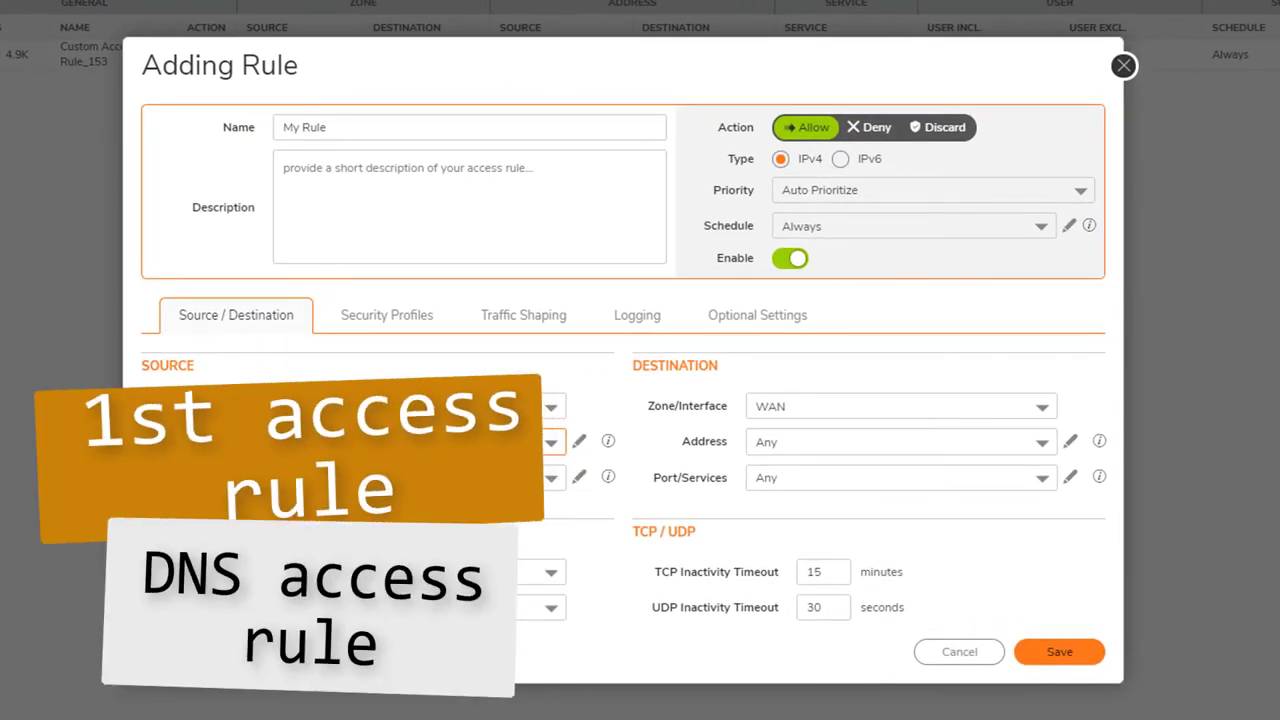
pyautogui.click(349, 449)
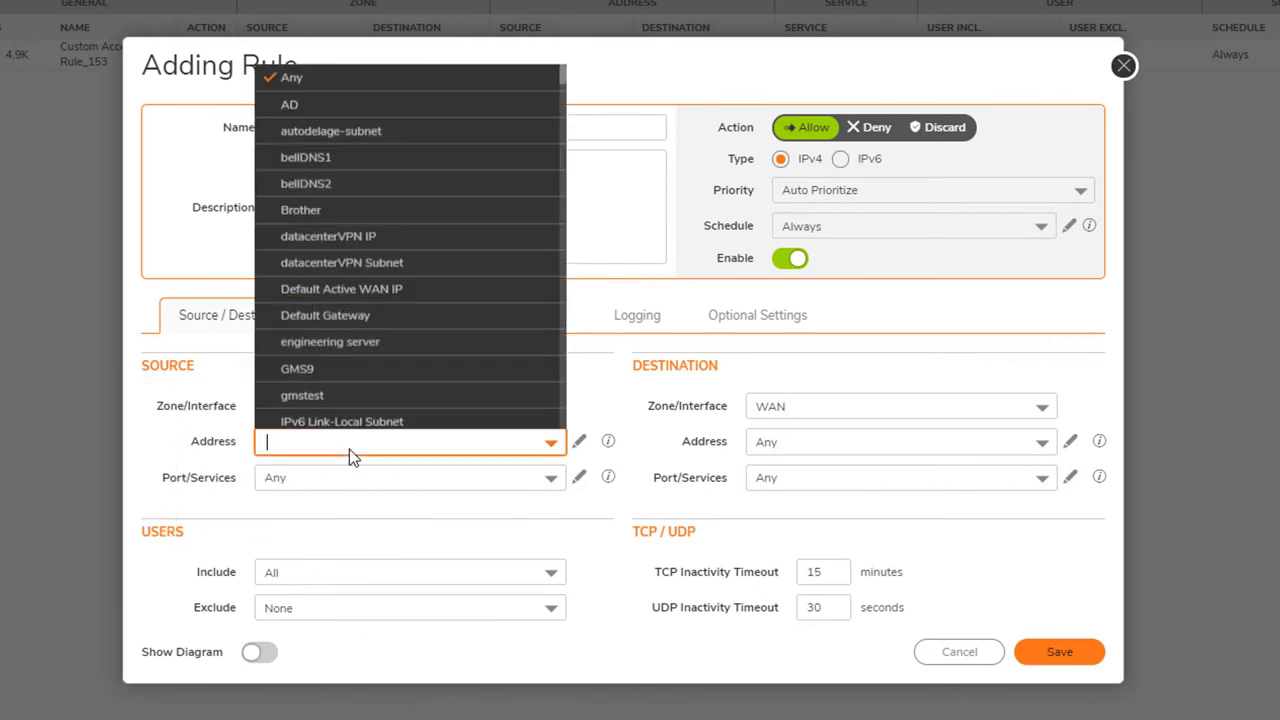
pyautogui.write('tri')
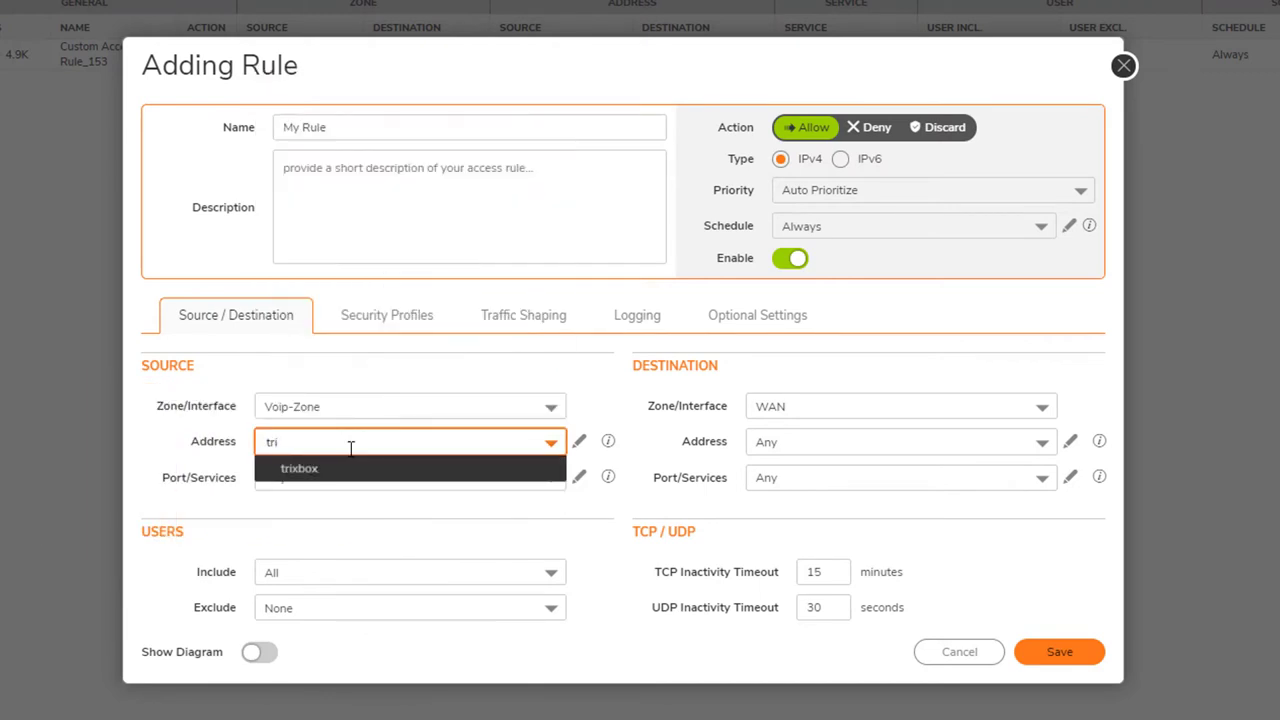
pyautogui.click(333, 474)
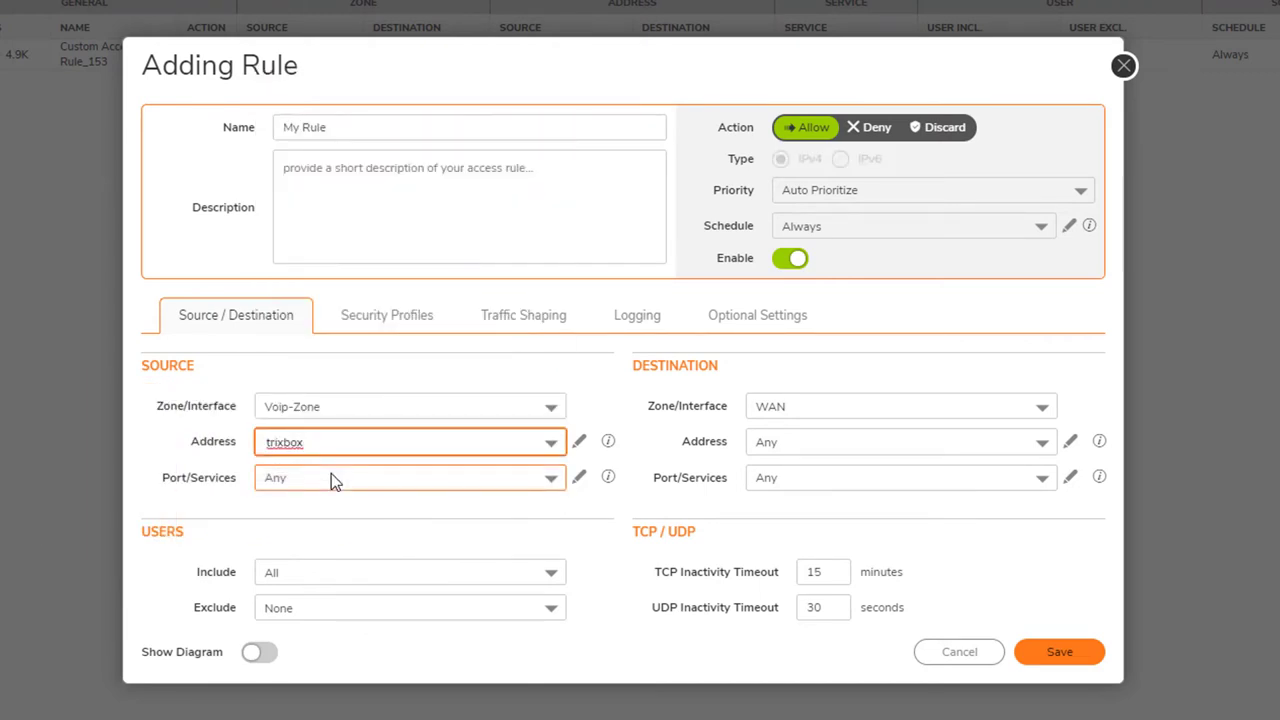
# Set the rule's destination address to bellDNS and its destination service to DNS (Name Service), and save the rule
pyautogui.click(825, 441)
pyautogui.write('dns')
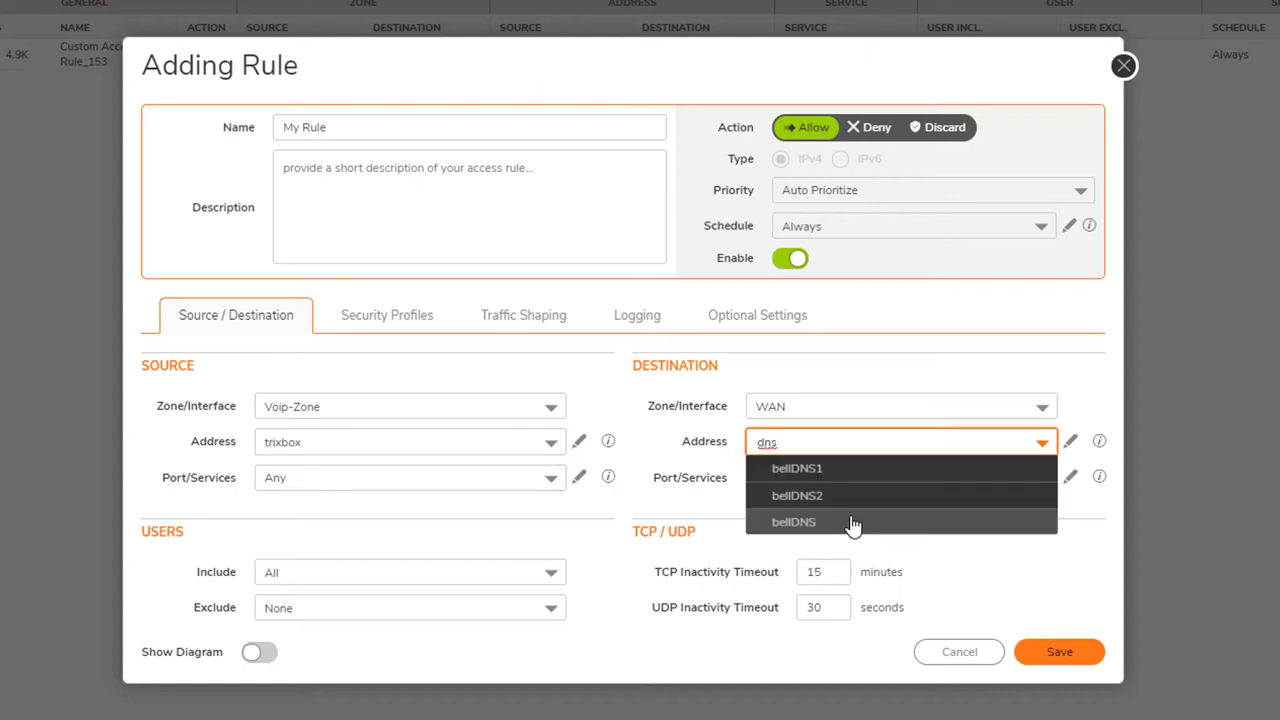
pyautogui.click(852, 523)
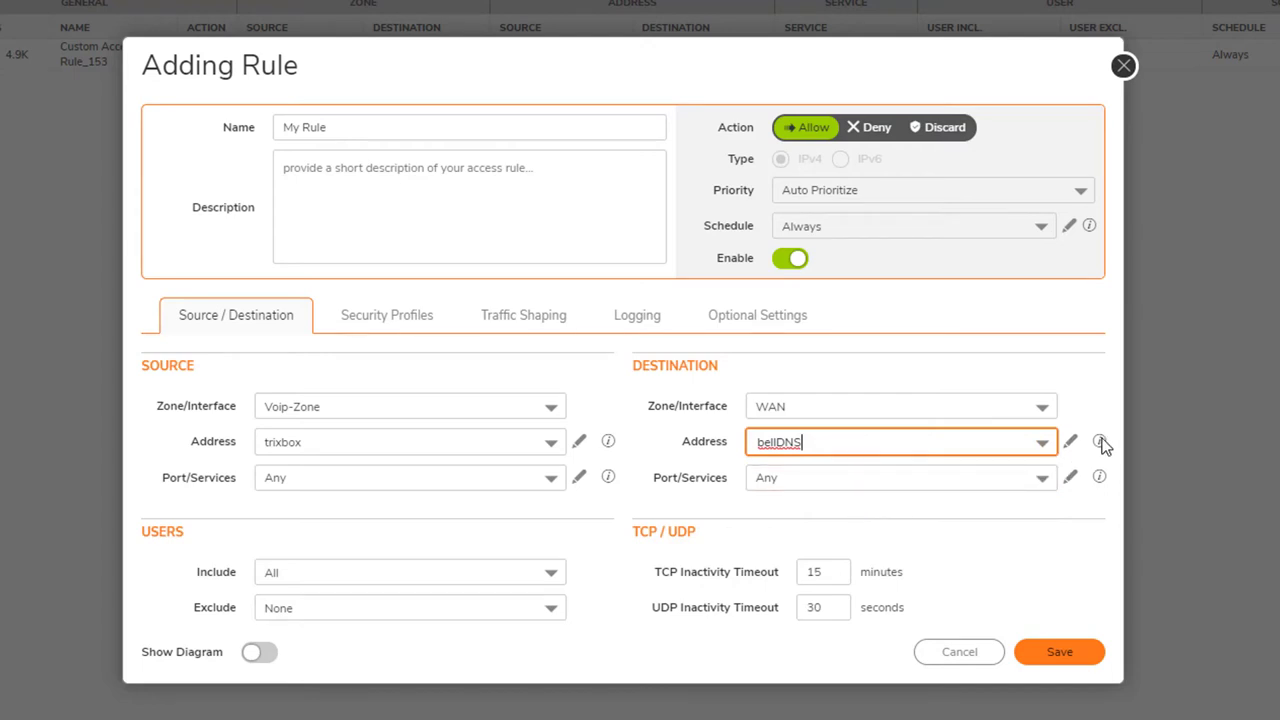
pyautogui.moveTo(1101, 443)
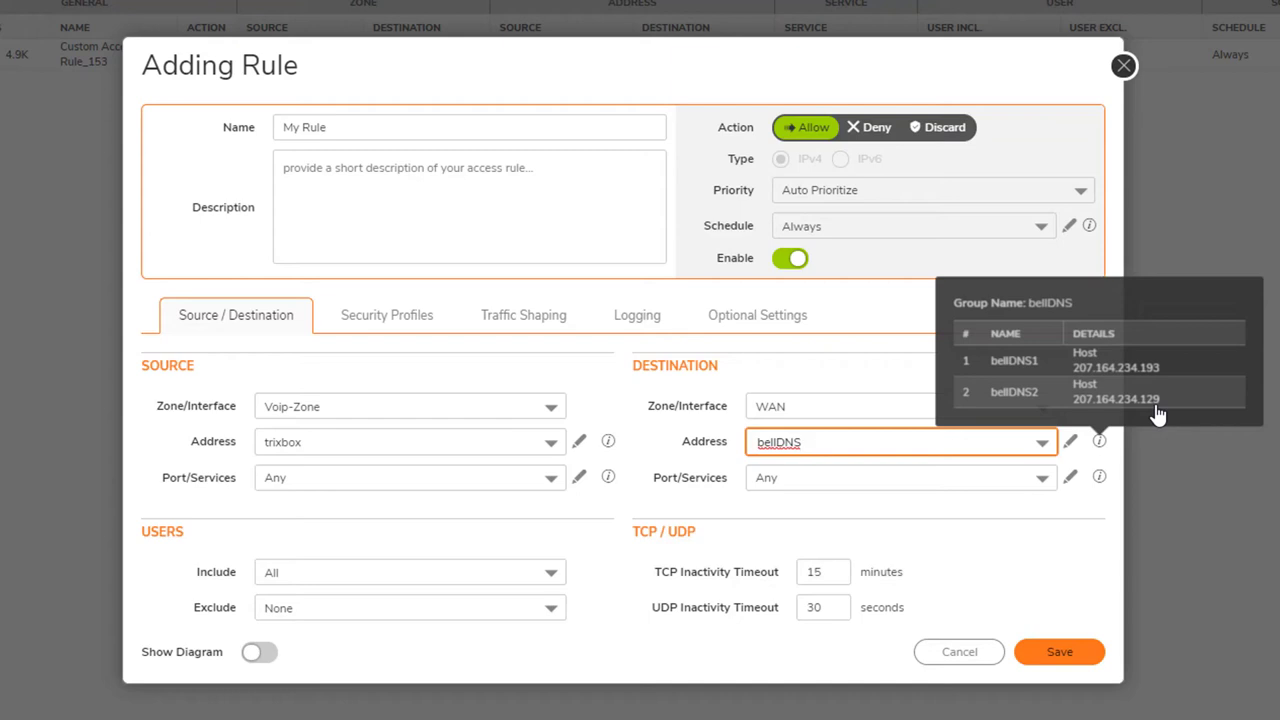
pyautogui.click(966, 488)
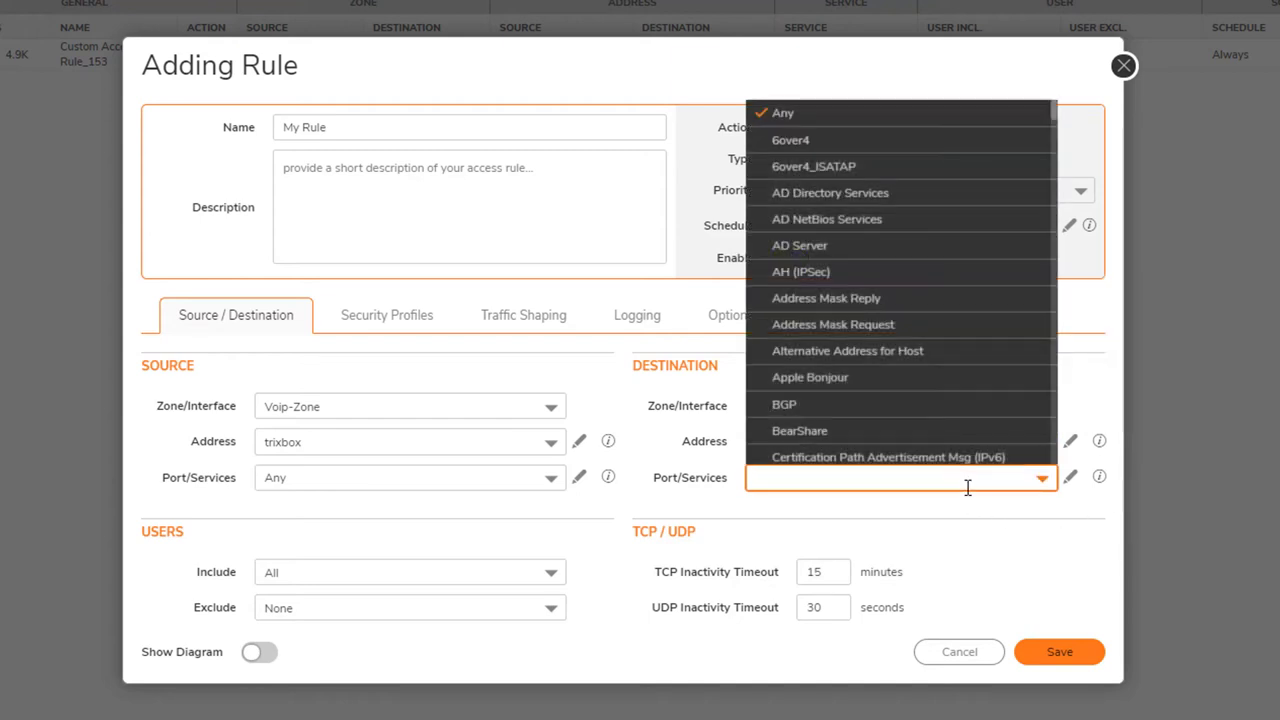
pyautogui.write('dns')
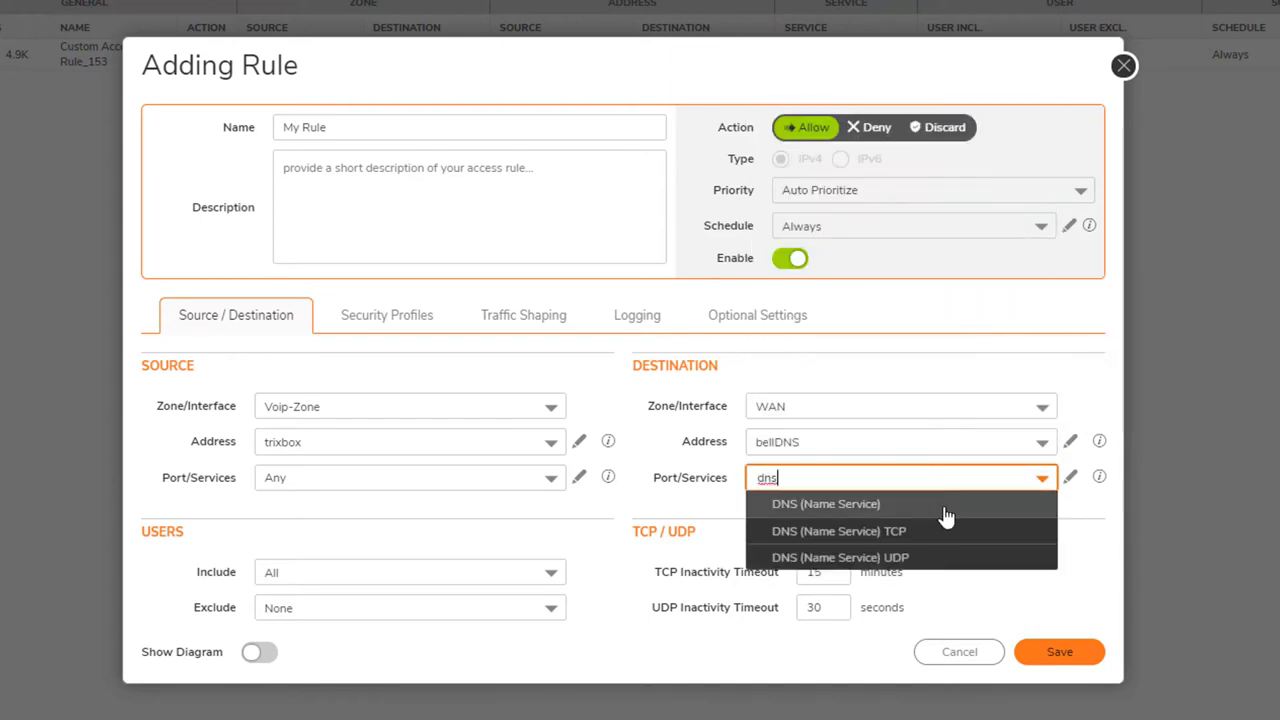
pyautogui.click(944, 506)
pyautogui.click(1060, 652)
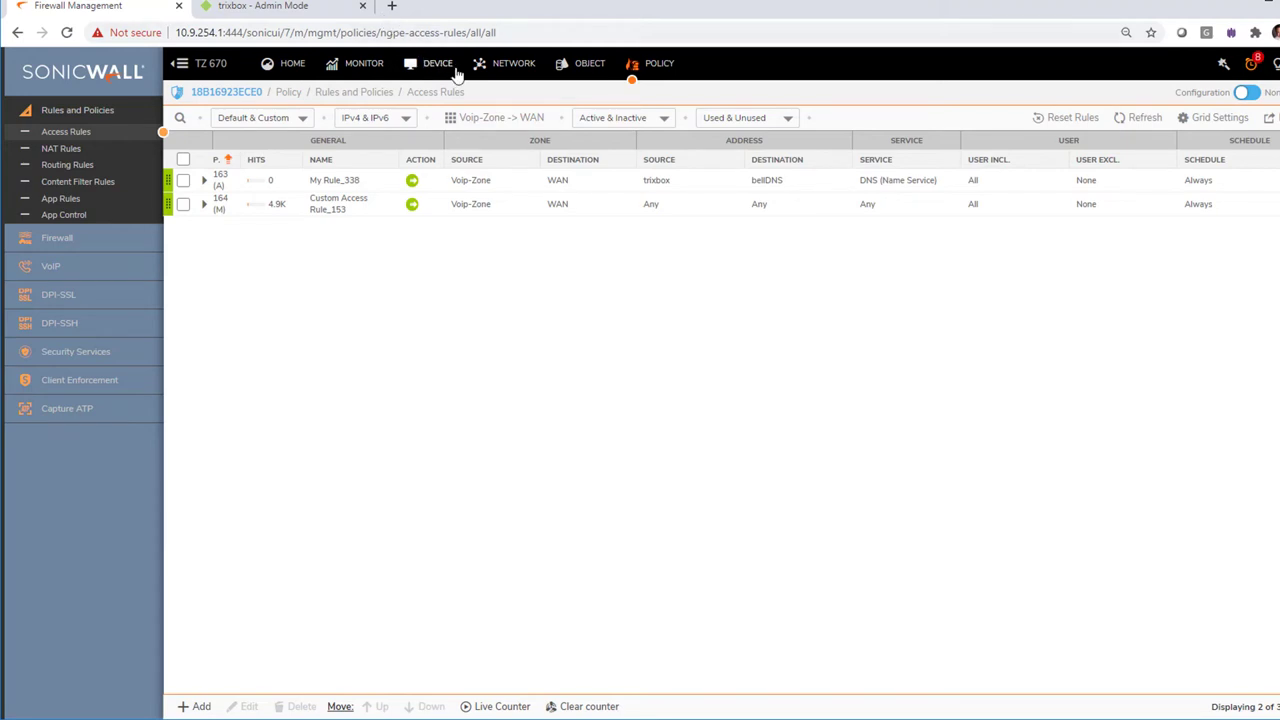
# Search the address objects for the NTP server addresses 54.39.23.64, 51.161.68.25 and 85.209.96.20
pyautogui.click(586, 63)
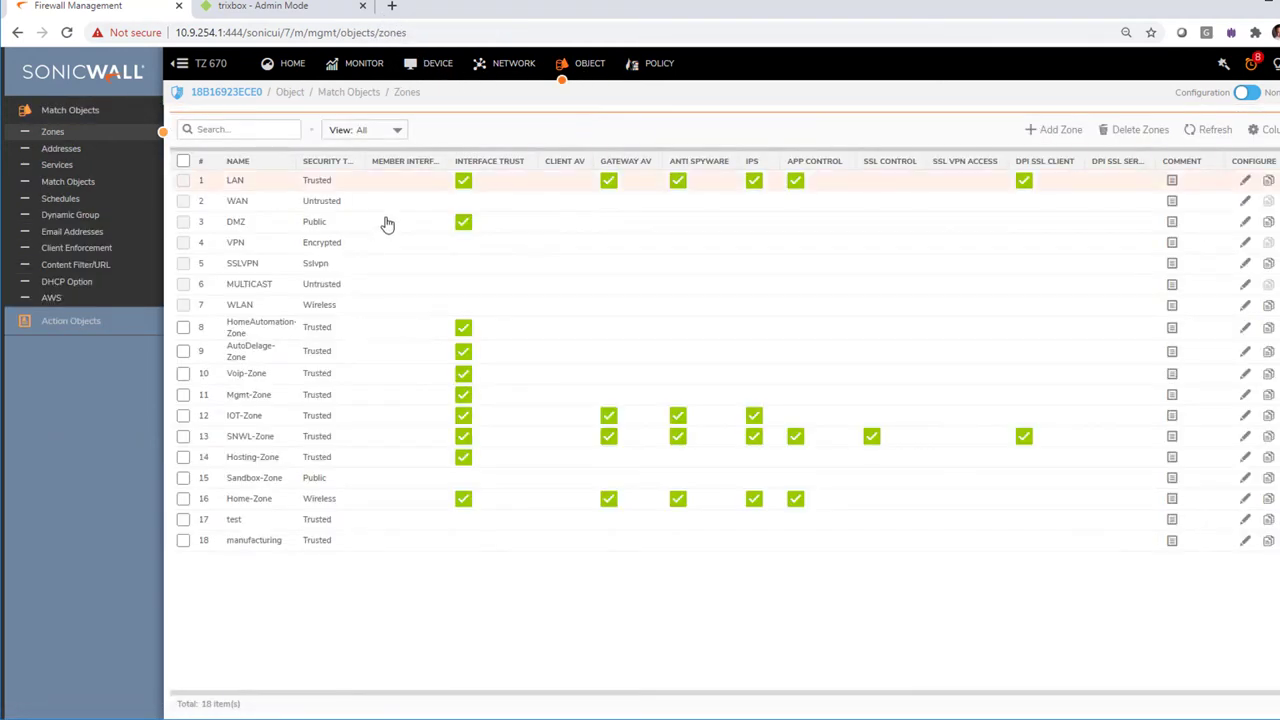
pyautogui.click(55, 149)
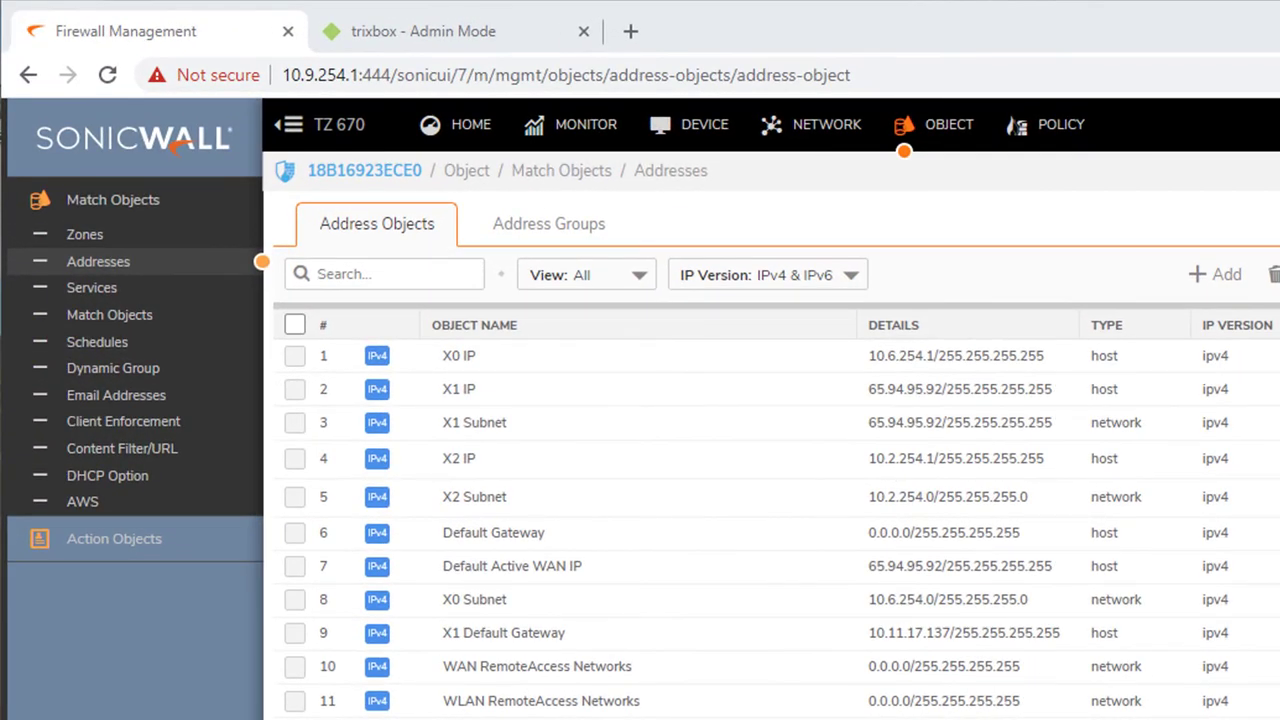
pyautogui.click(380, 278)
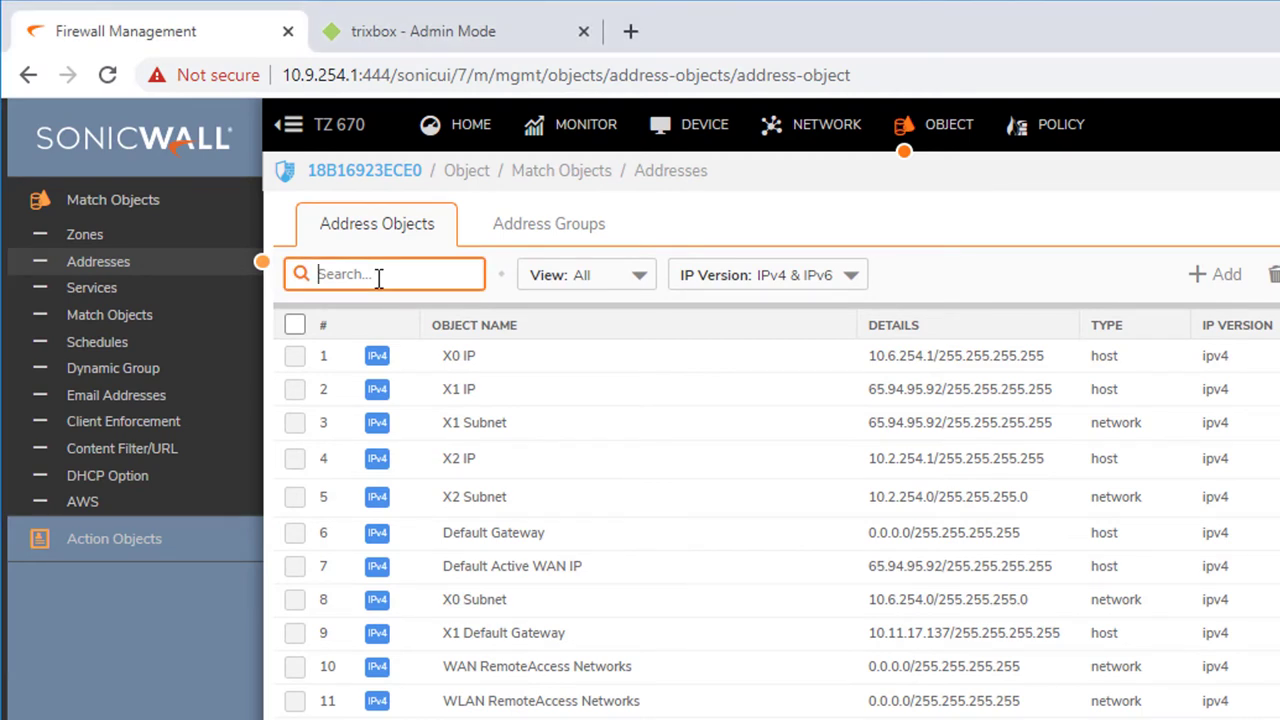
pyautogui.write('54.39.237.64')
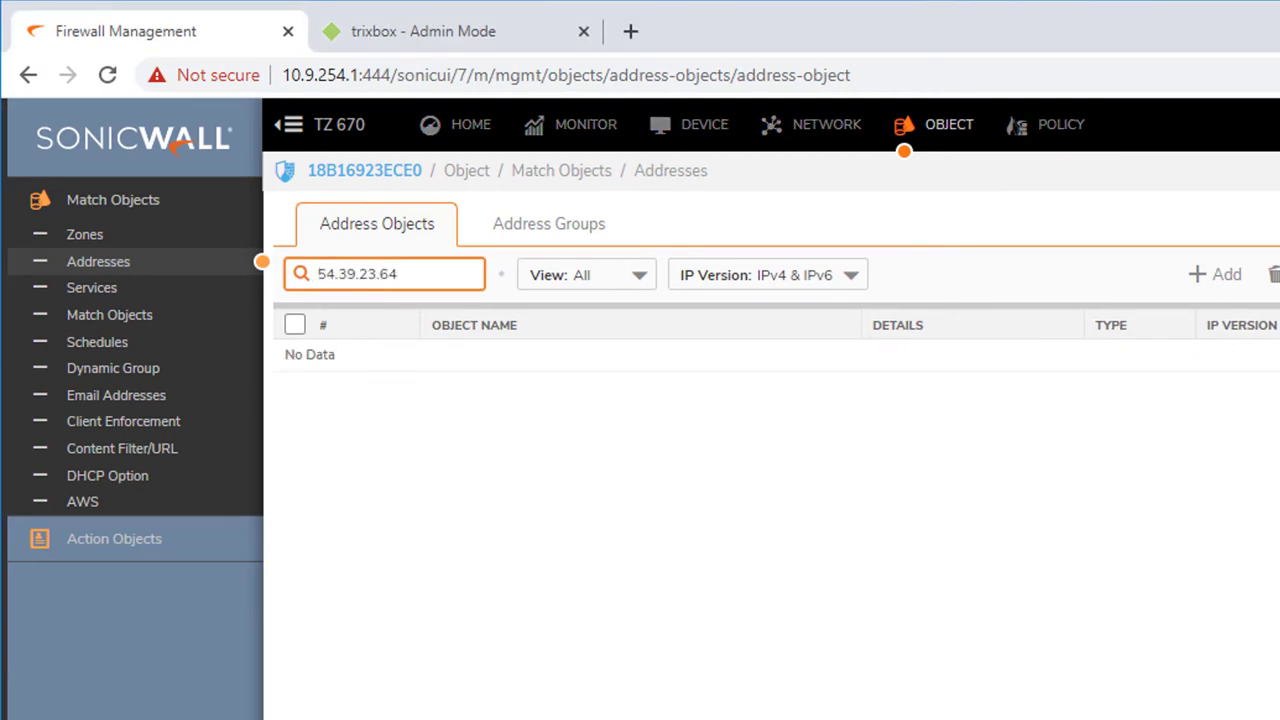
pyautogui.tripleClick(428, 268)
pyautogui.write('51.161.68.25')
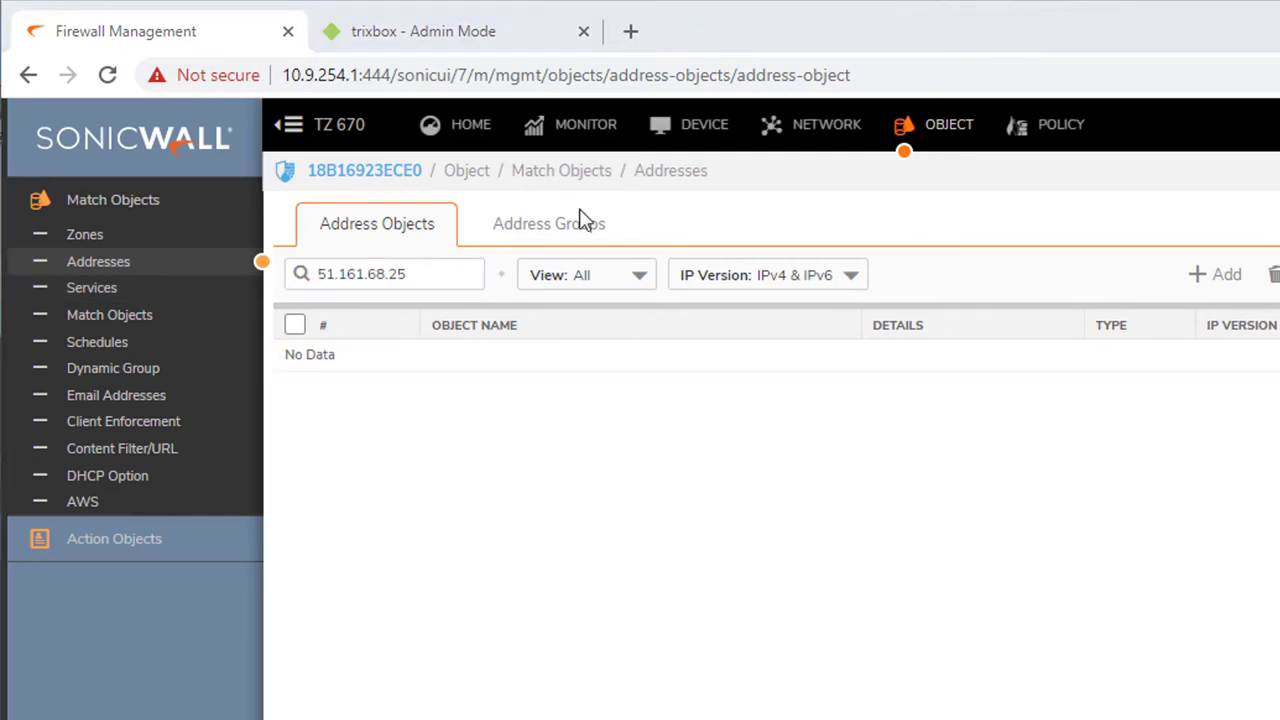
pyautogui.tripleClick(443, 274)
pyautogui.write('85.209.96.20')
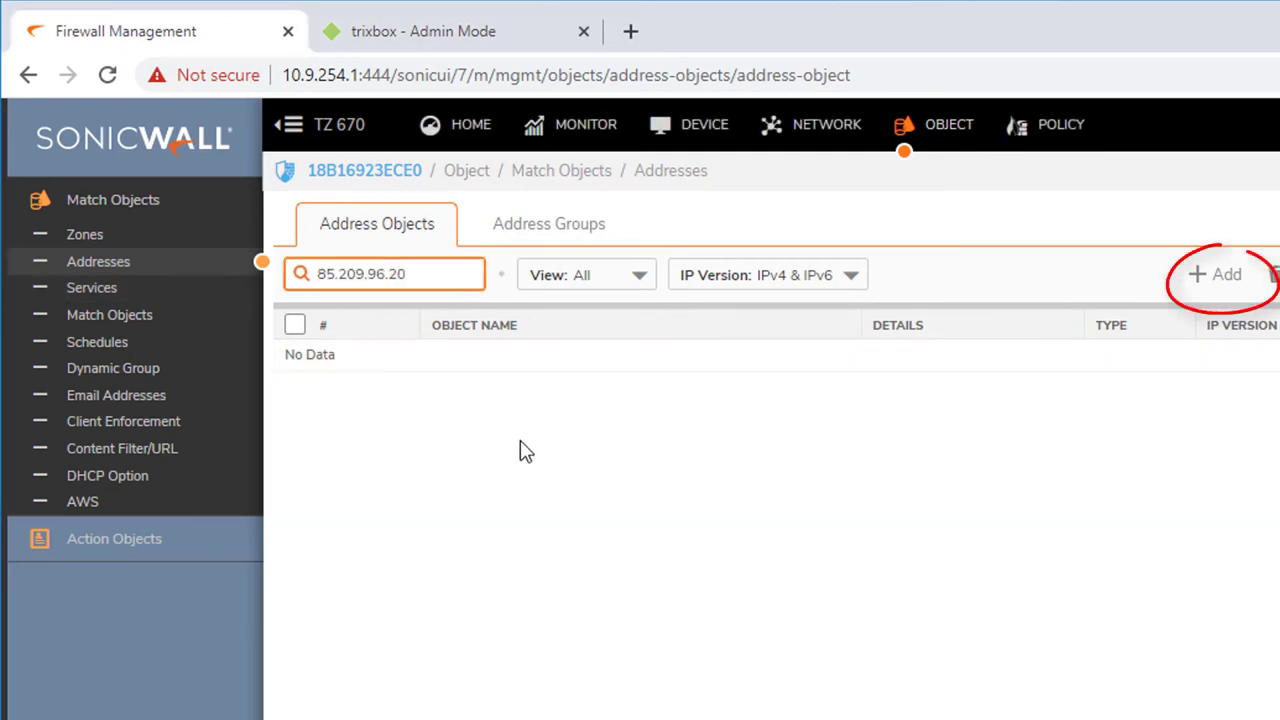
# Create a host address object named NTP1 in the WAN zone with IP address 54.39.23.64 and save it
pyautogui.click(1218, 275)
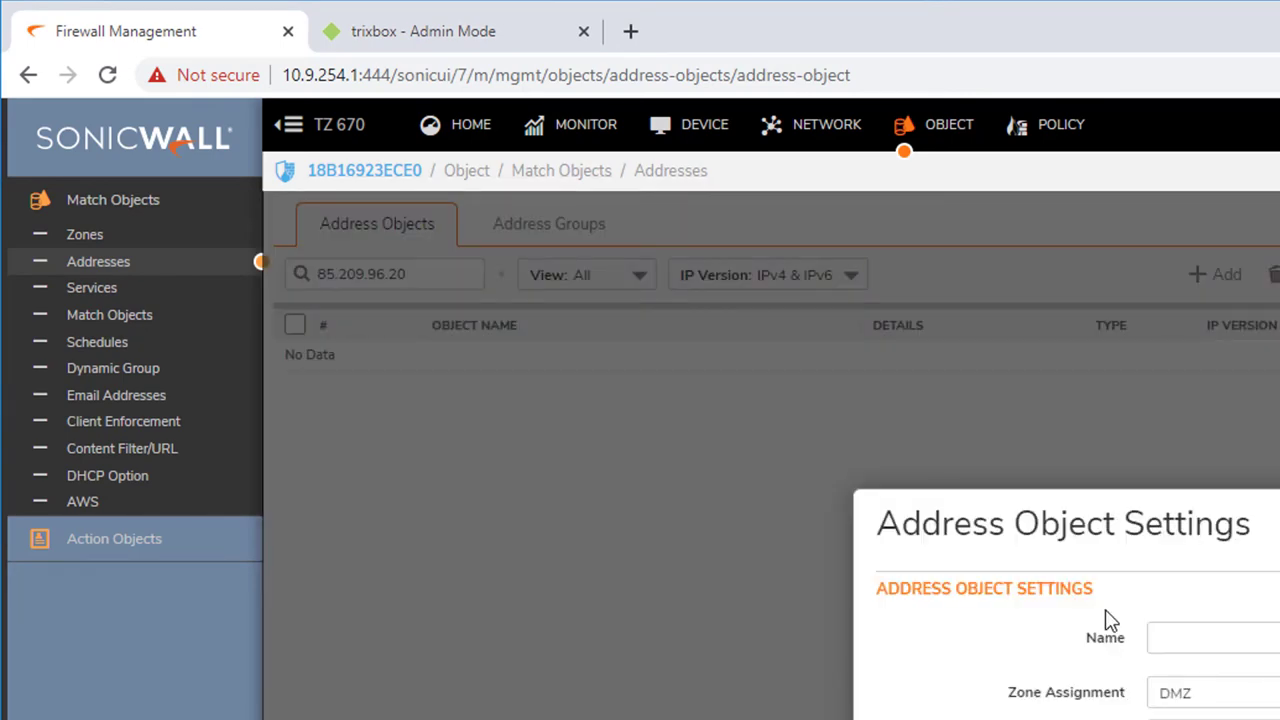
pyautogui.click(1237, 637)
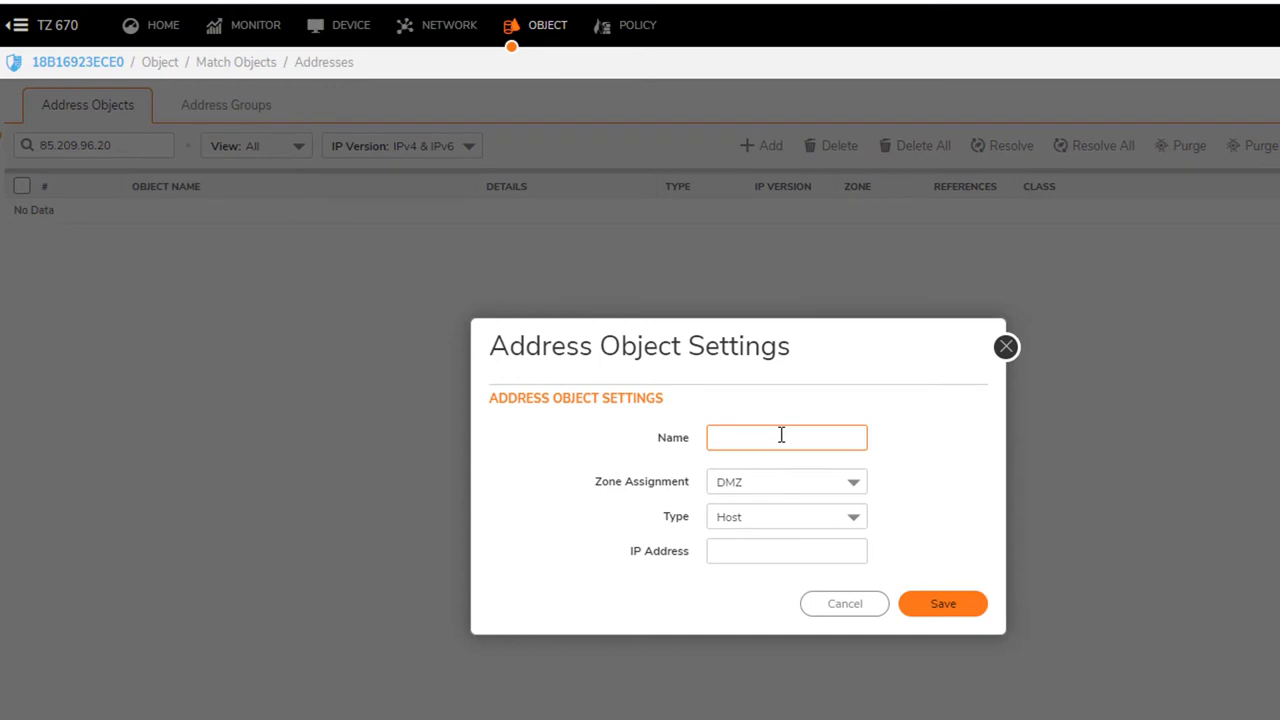
pyautogui.write('NTP1')
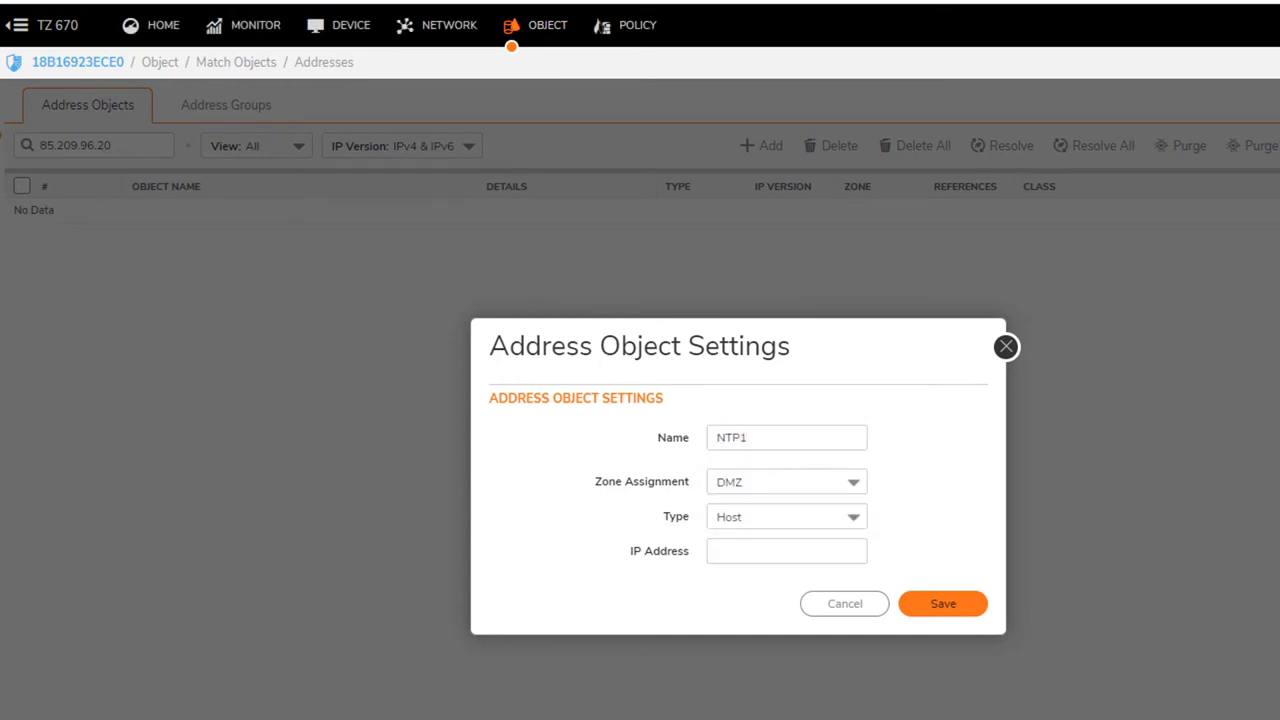
pyautogui.click(773, 545)
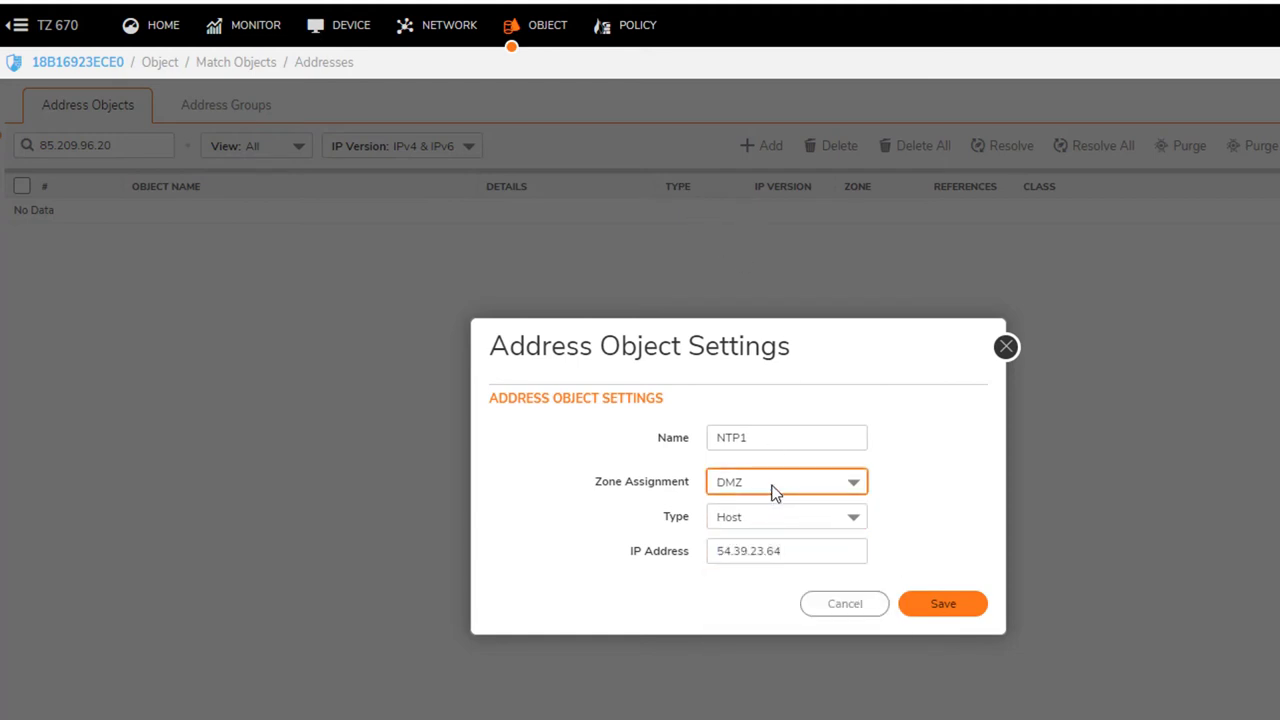
pyautogui.click(771, 489)
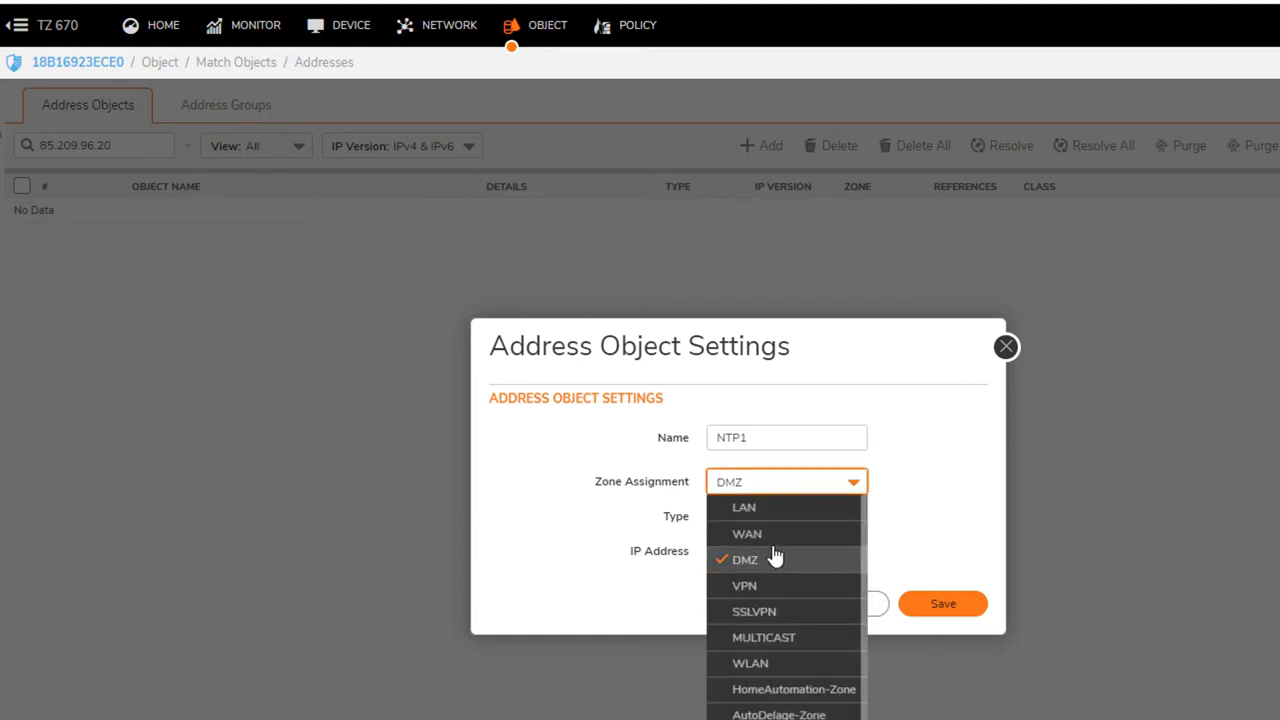
pyautogui.click(768, 540)
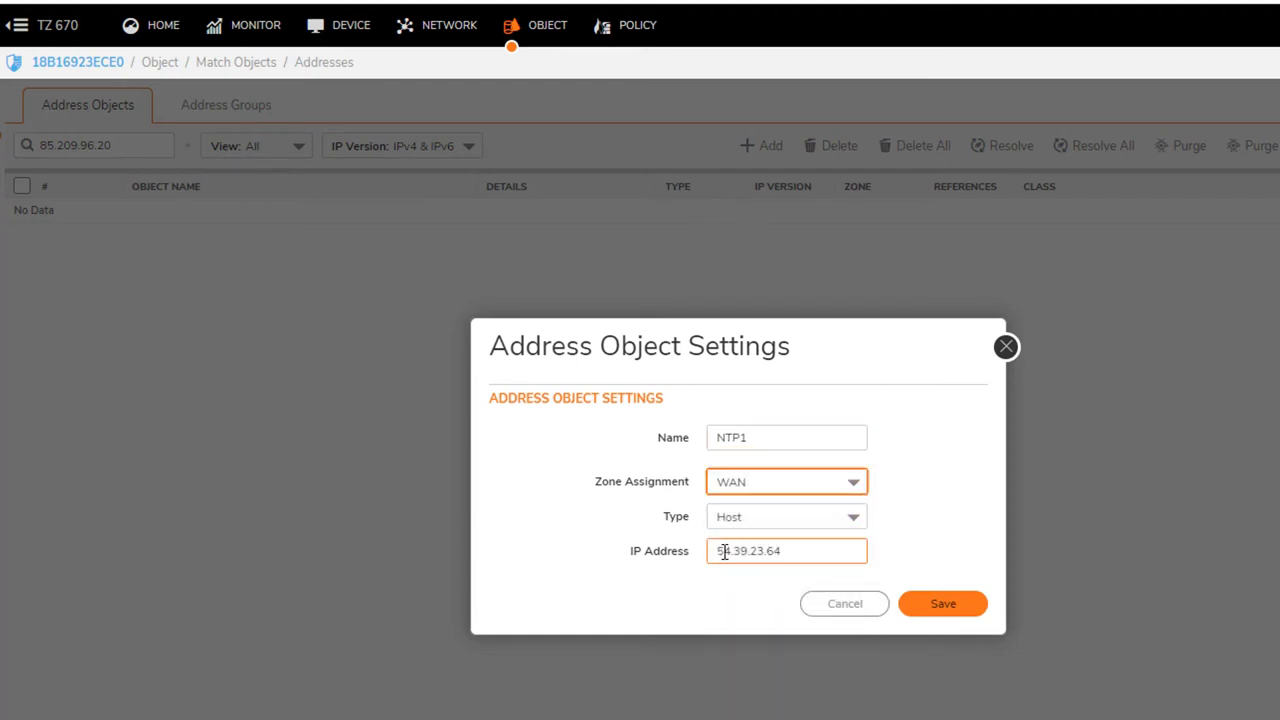
pyautogui.click(700, 493)
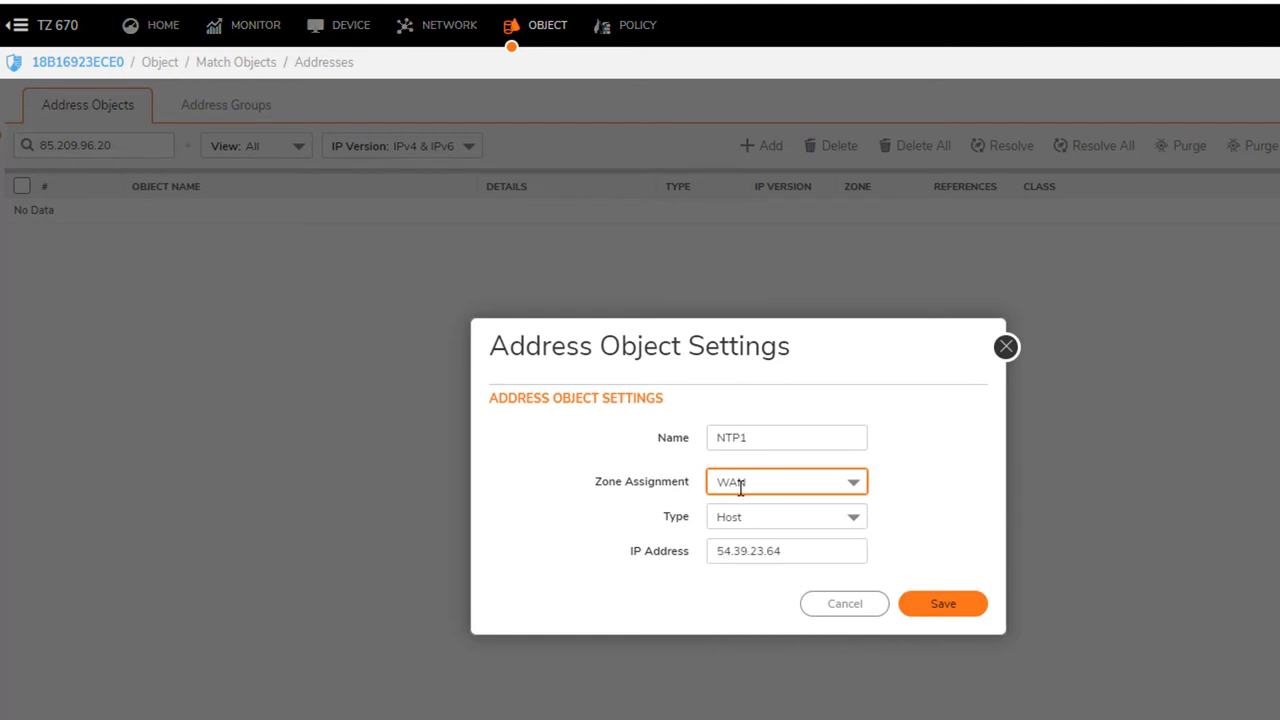
pyautogui.click(941, 610)
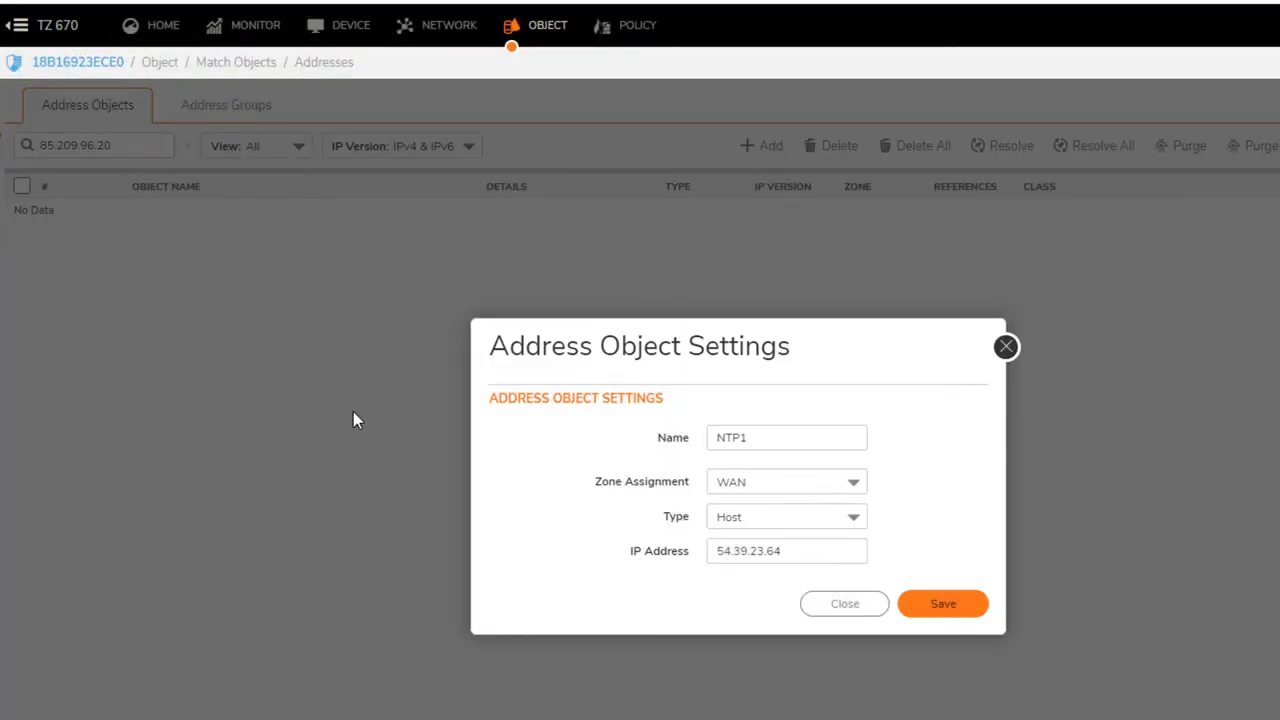
# Create a second WAN host address object named NTP2 with IP address 51.161.68.25 and save it
pyautogui.click(784, 435)
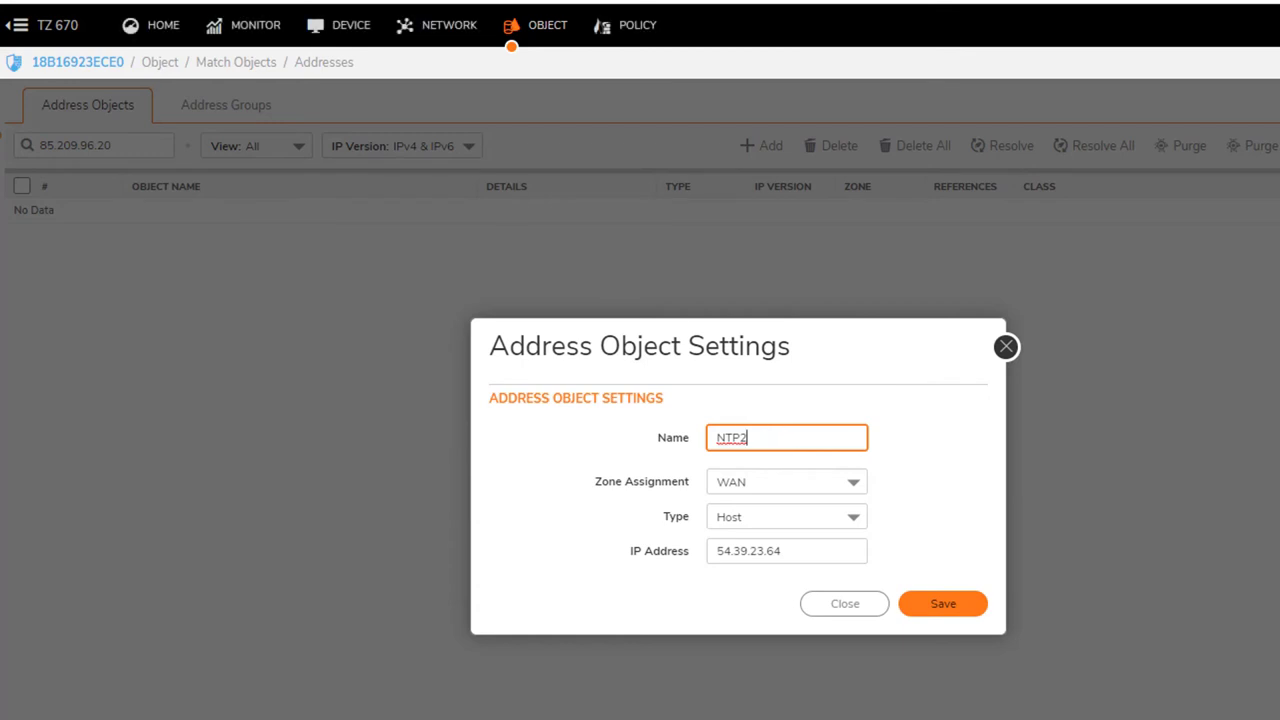
pyautogui.press('Tab')
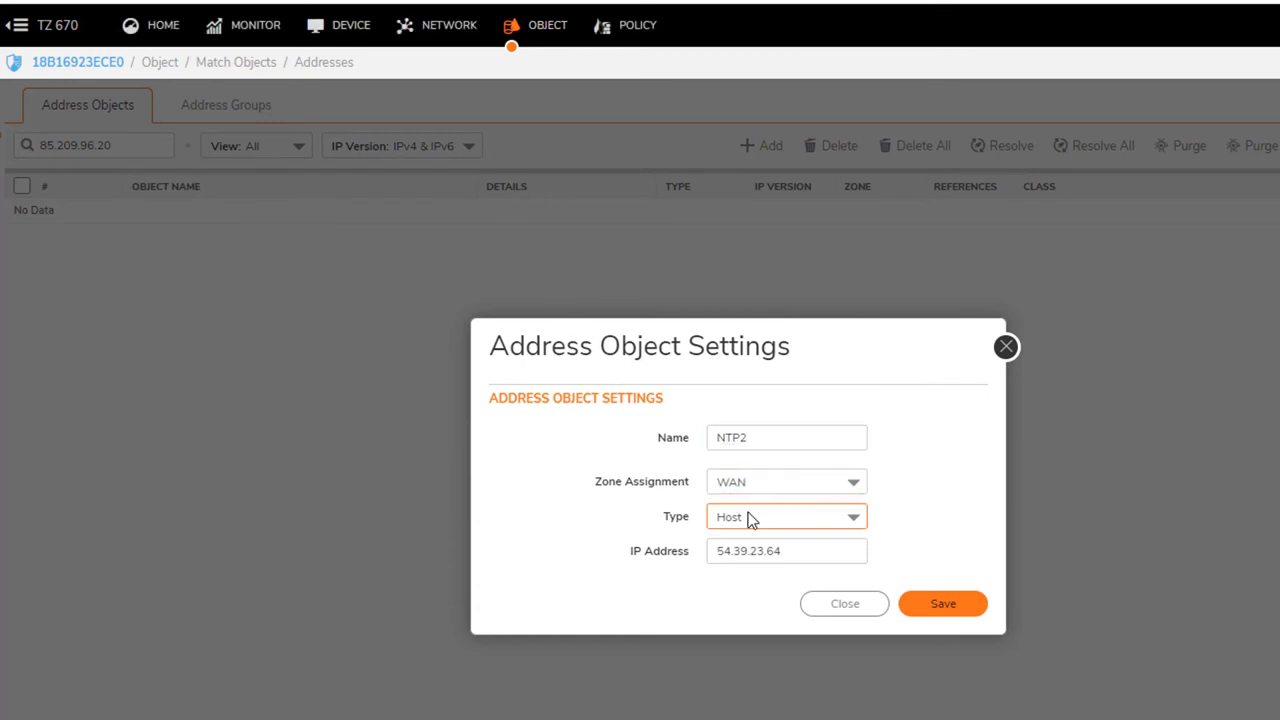
pyautogui.moveTo(811, 551); pyautogui.dragTo(588, 566)
pyautogui.write('51.161.68.25')
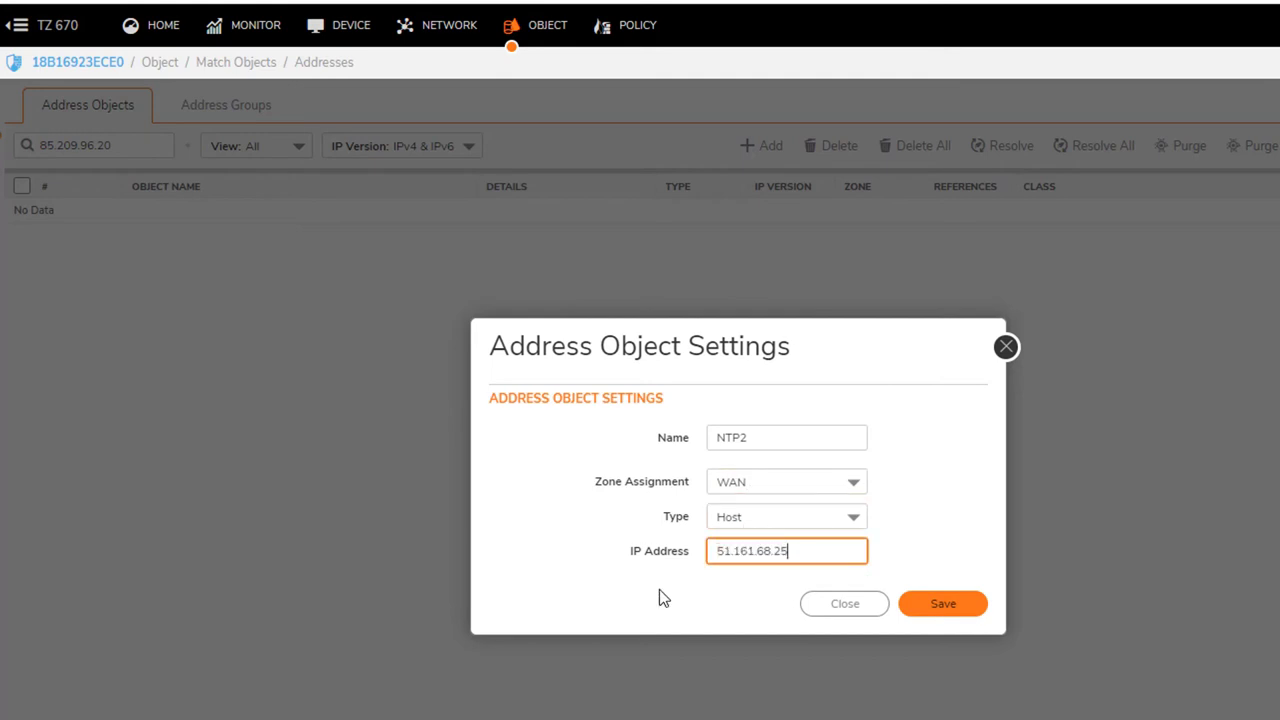
pyautogui.click(943, 606)
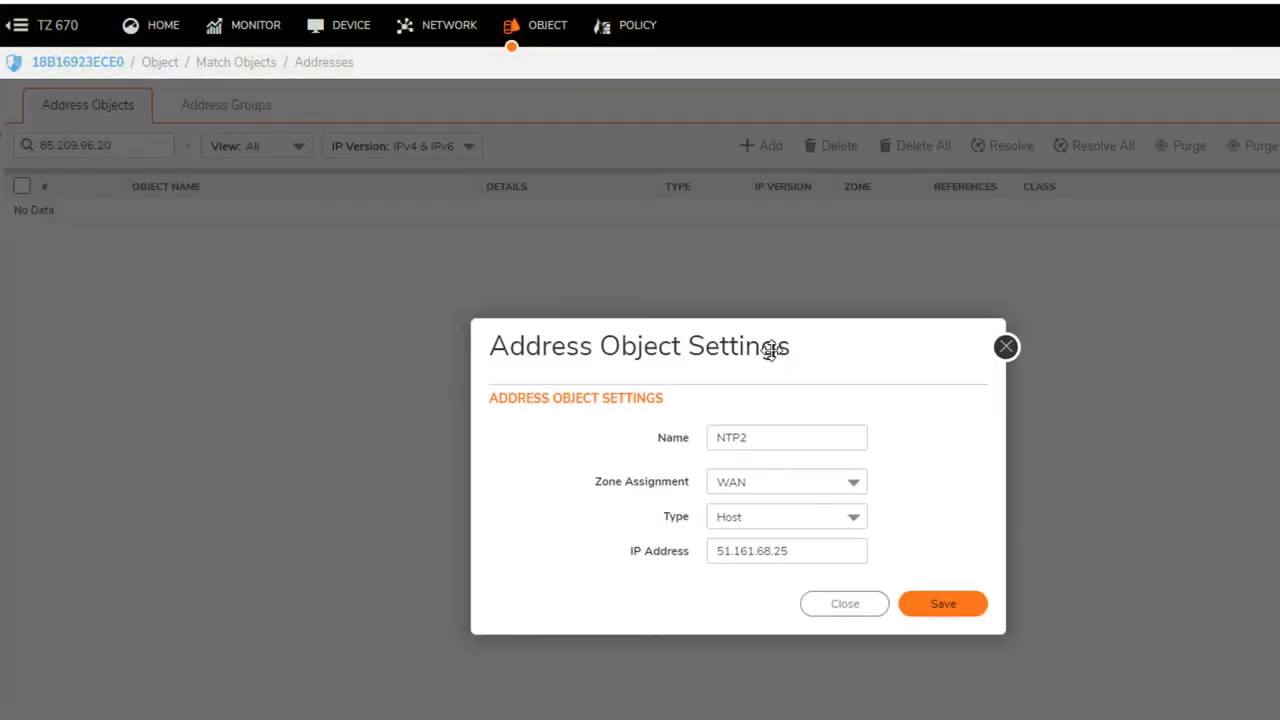
# Create a third WAN host address object named NTP3 with IP address 85.209.96.20, save it and close the settings dialog
pyautogui.click(806, 441)
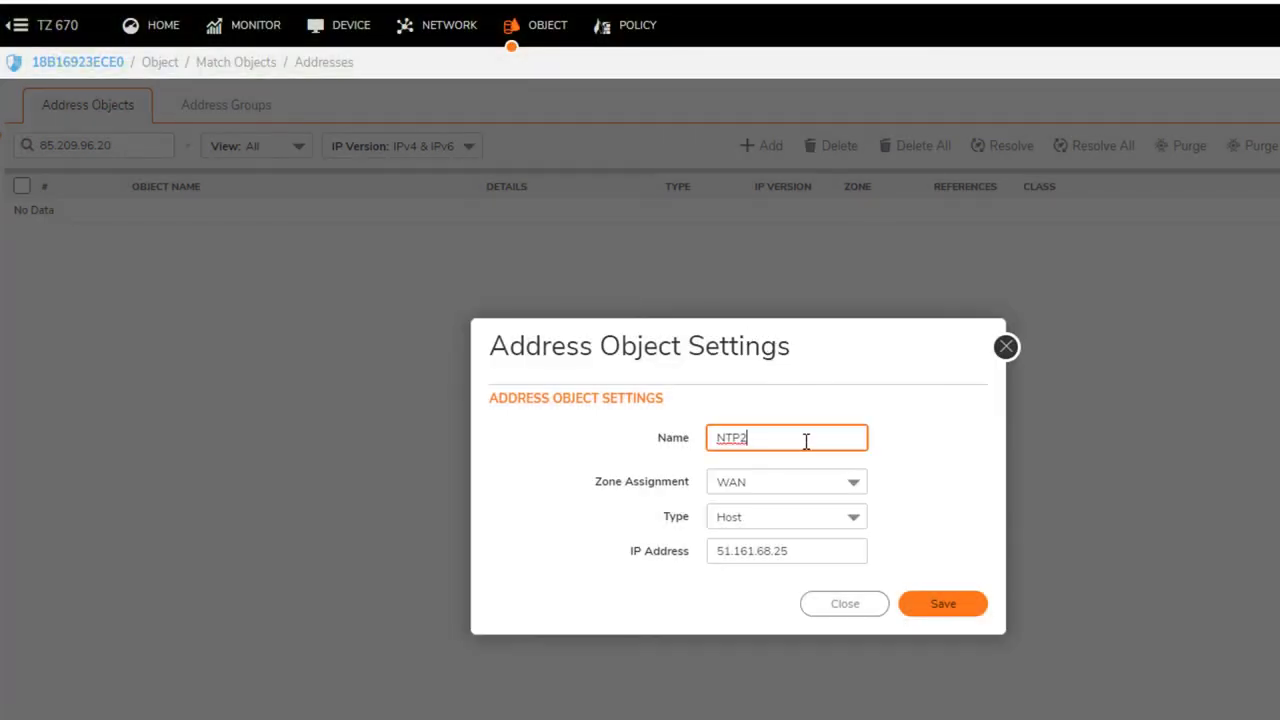
pyautogui.click(800, 550)
pyautogui.hotkey('ctrl', 'a')
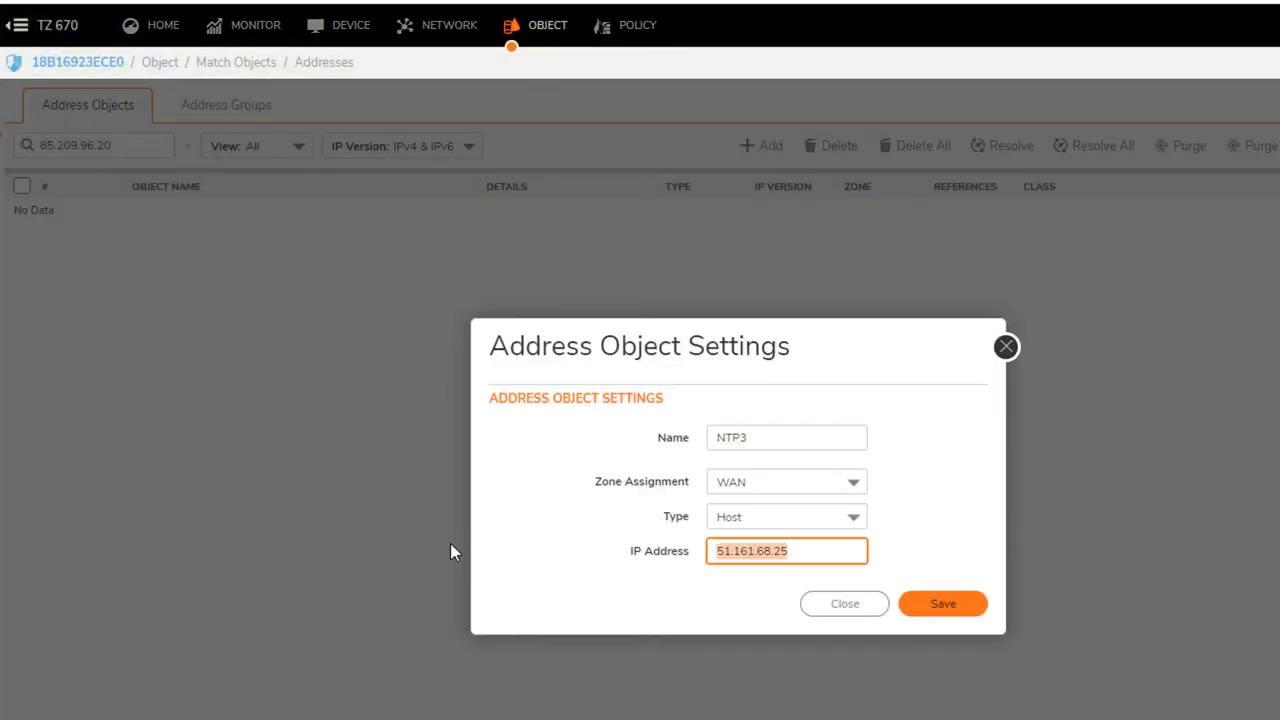
pyautogui.write('85.209.96.20')
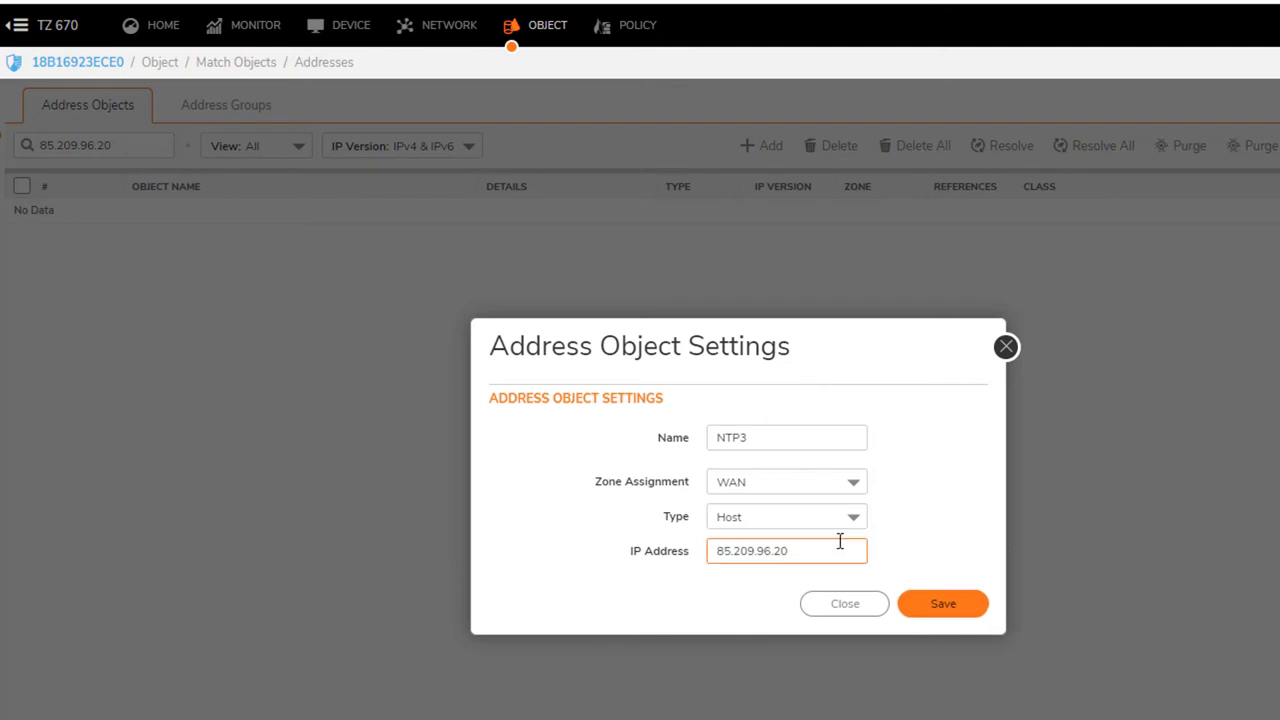
pyautogui.press('Return')
pyautogui.click(1006, 347)
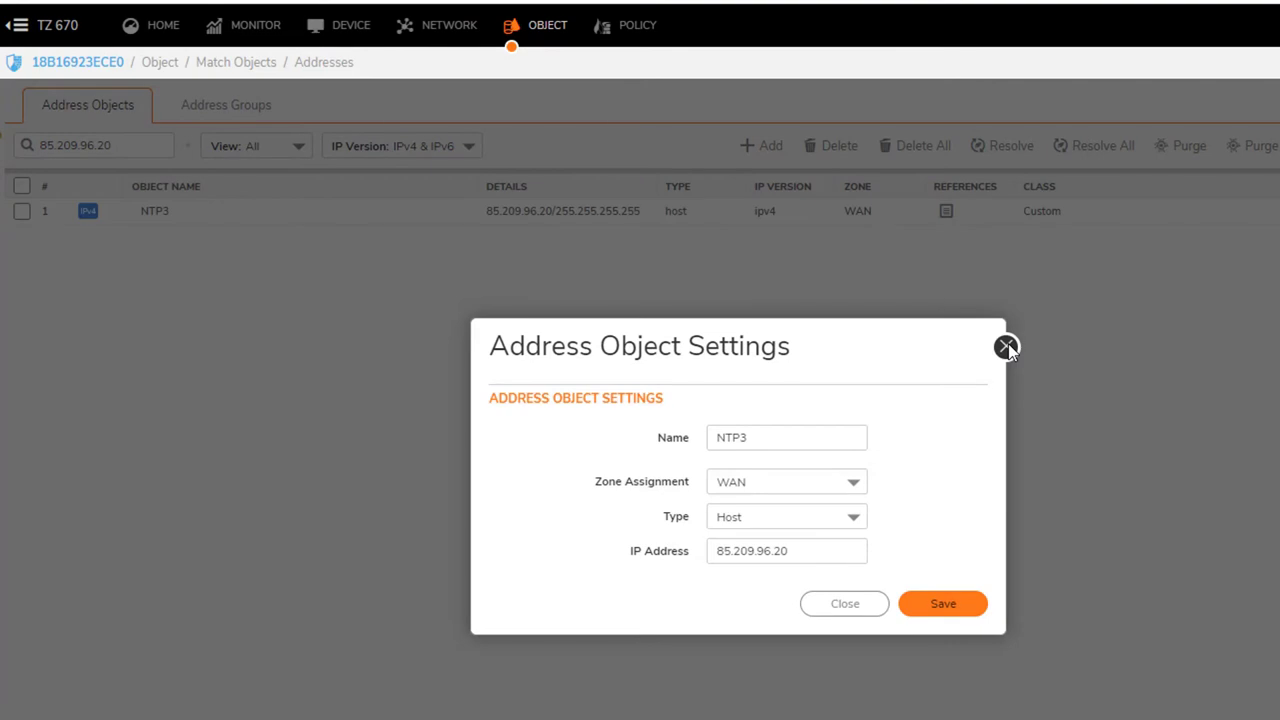
pyautogui.click(1006, 347)
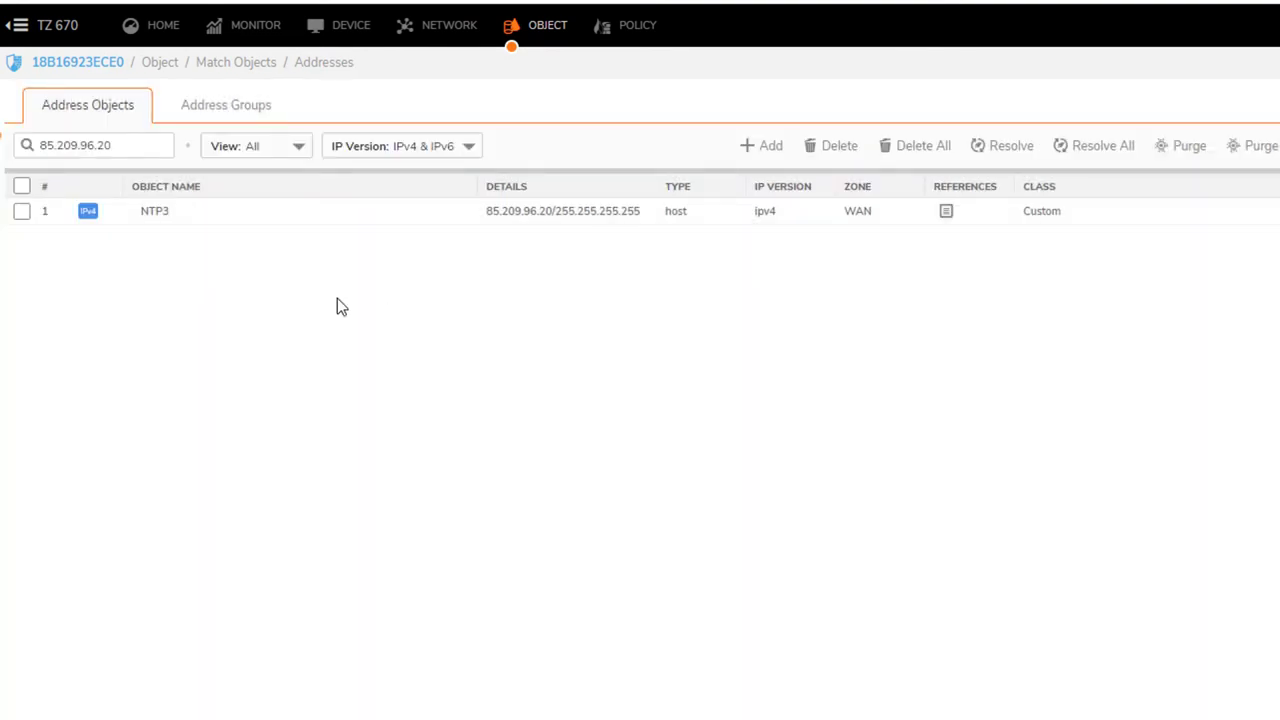
# Start a new address group and name it NTPs
pyautogui.click(201, 106)
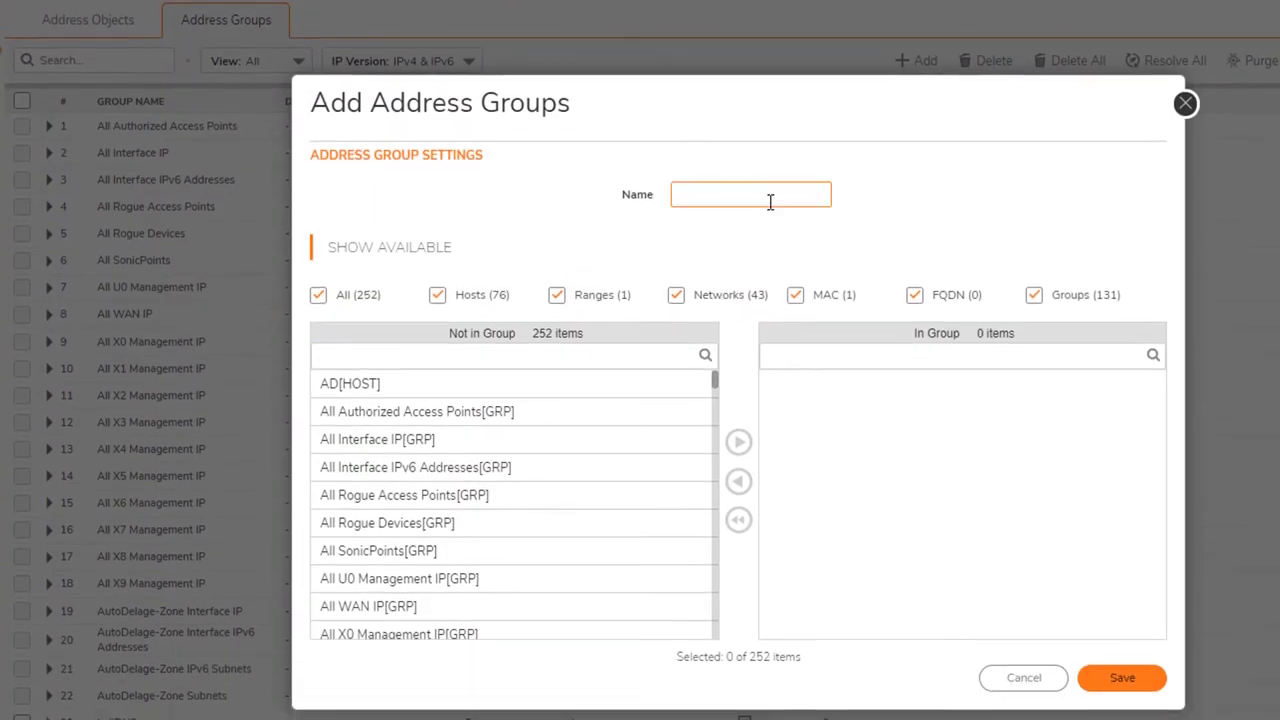
pyautogui.click(773, 285)
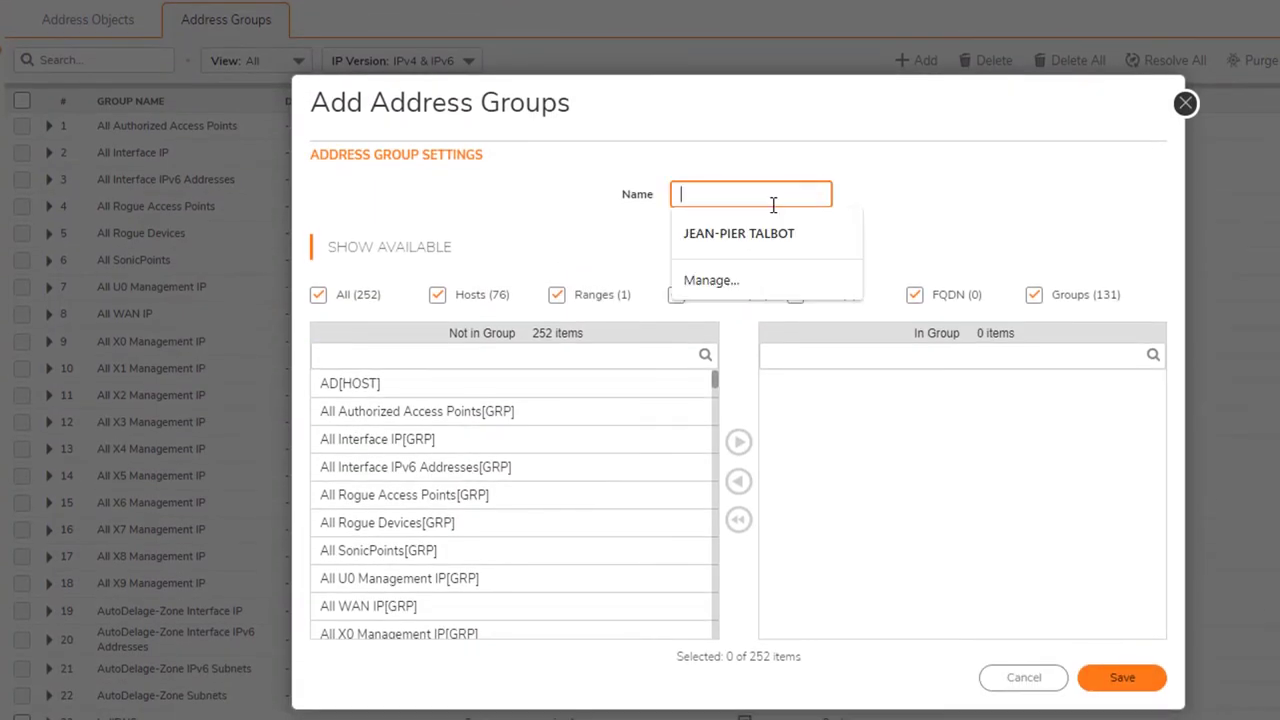
pyautogui.write('NTPs')
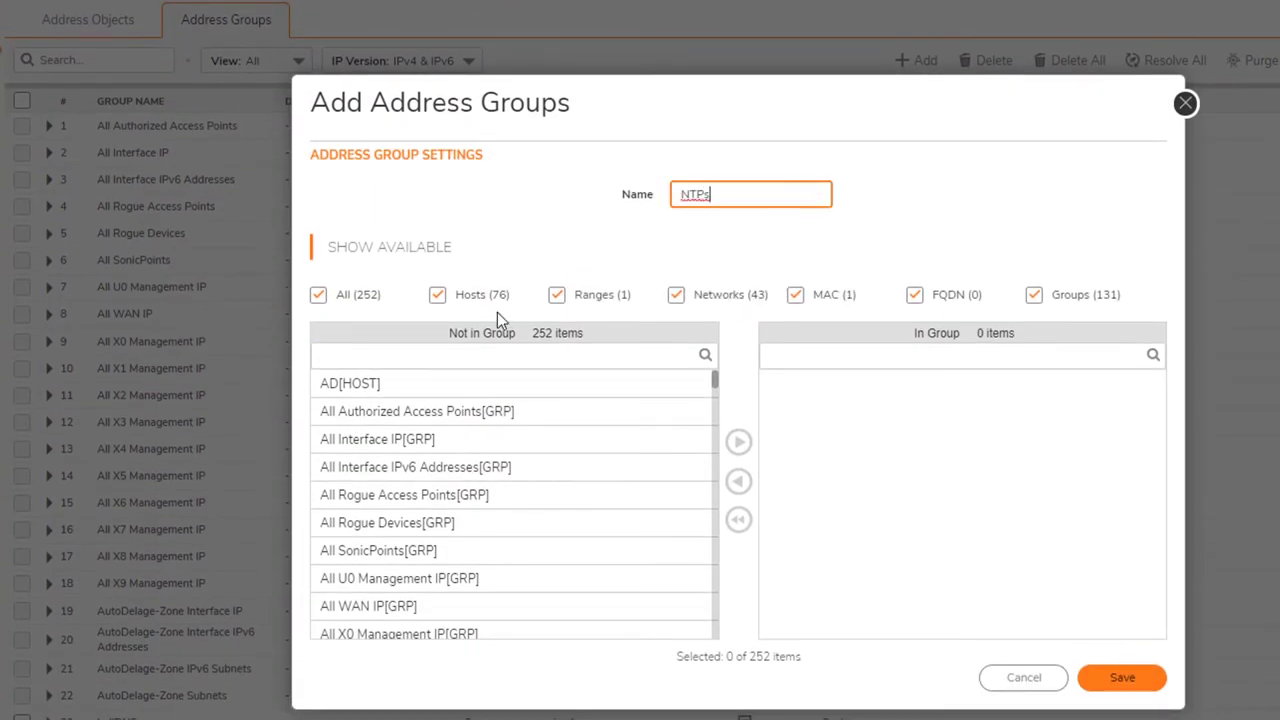
# Add the hosts NTP1, NTP2 and NTP3 to the NTPs group, save it and close the dialog
pyautogui.click(433, 355)
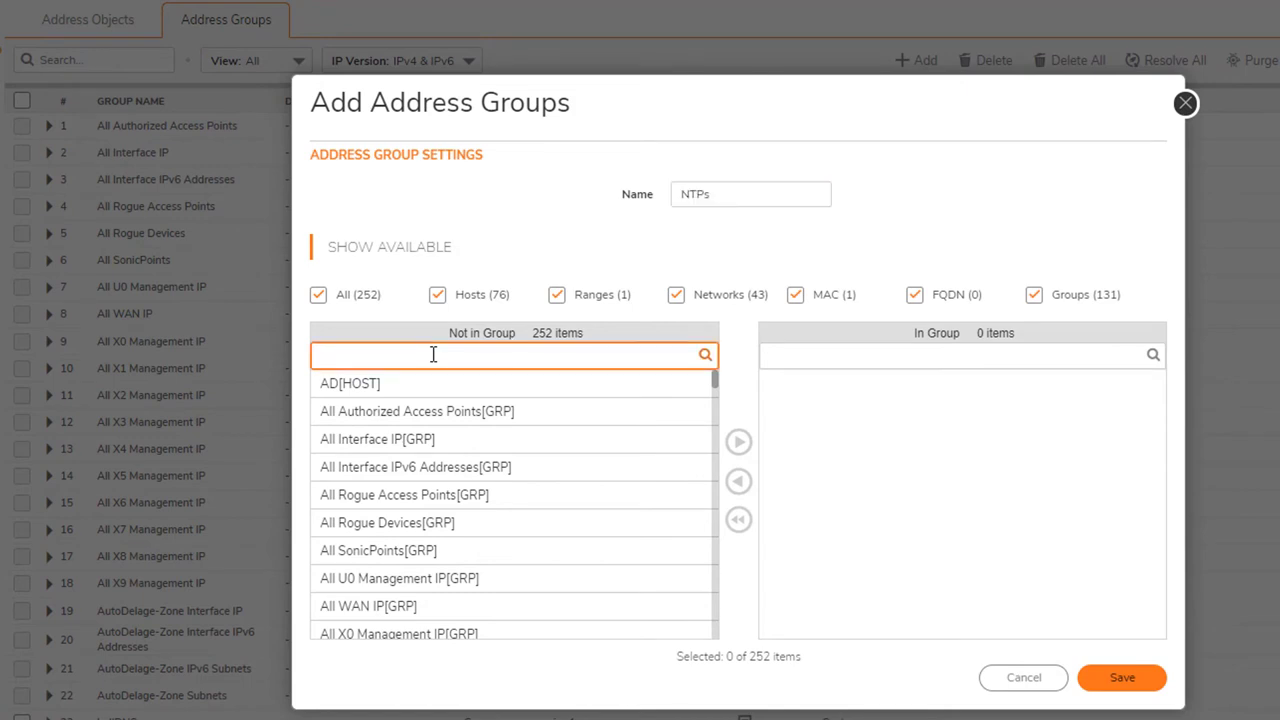
pyautogui.write('ntp')
pyautogui.click(428, 386)
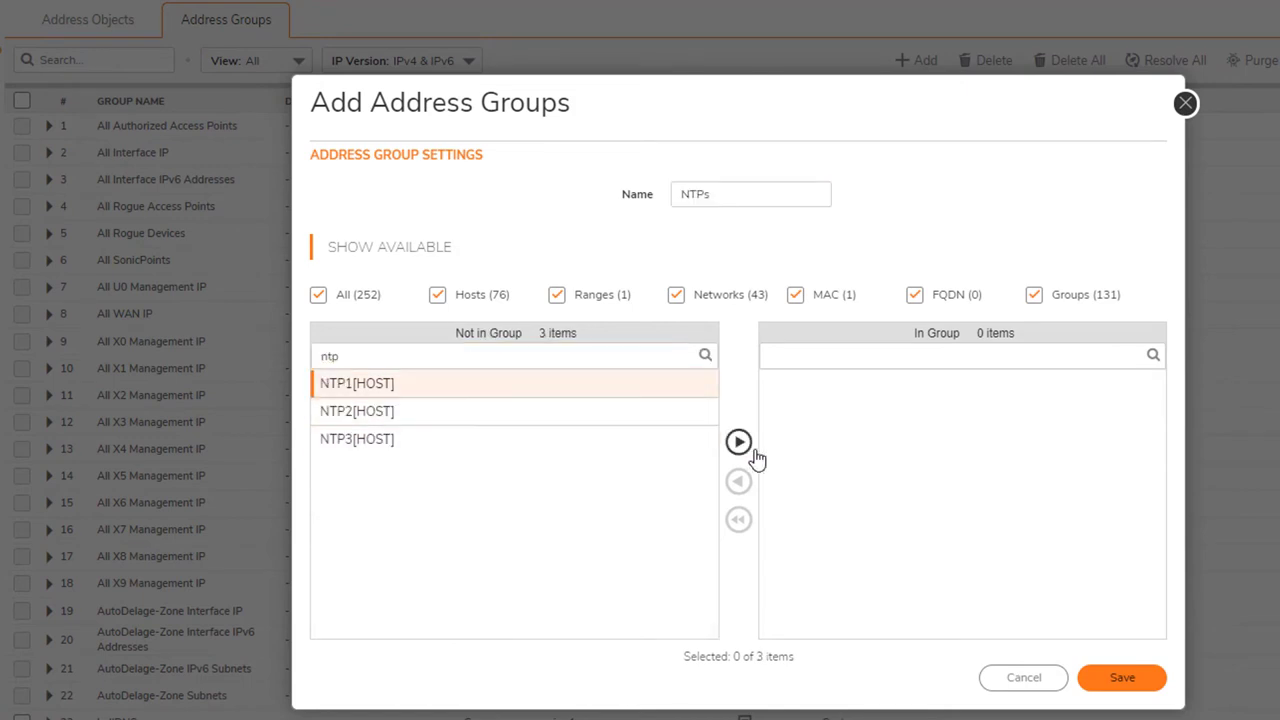
pyautogui.click(738, 442)
pyautogui.click(610, 413)
pyautogui.click(738, 442)
pyautogui.click(594, 392)
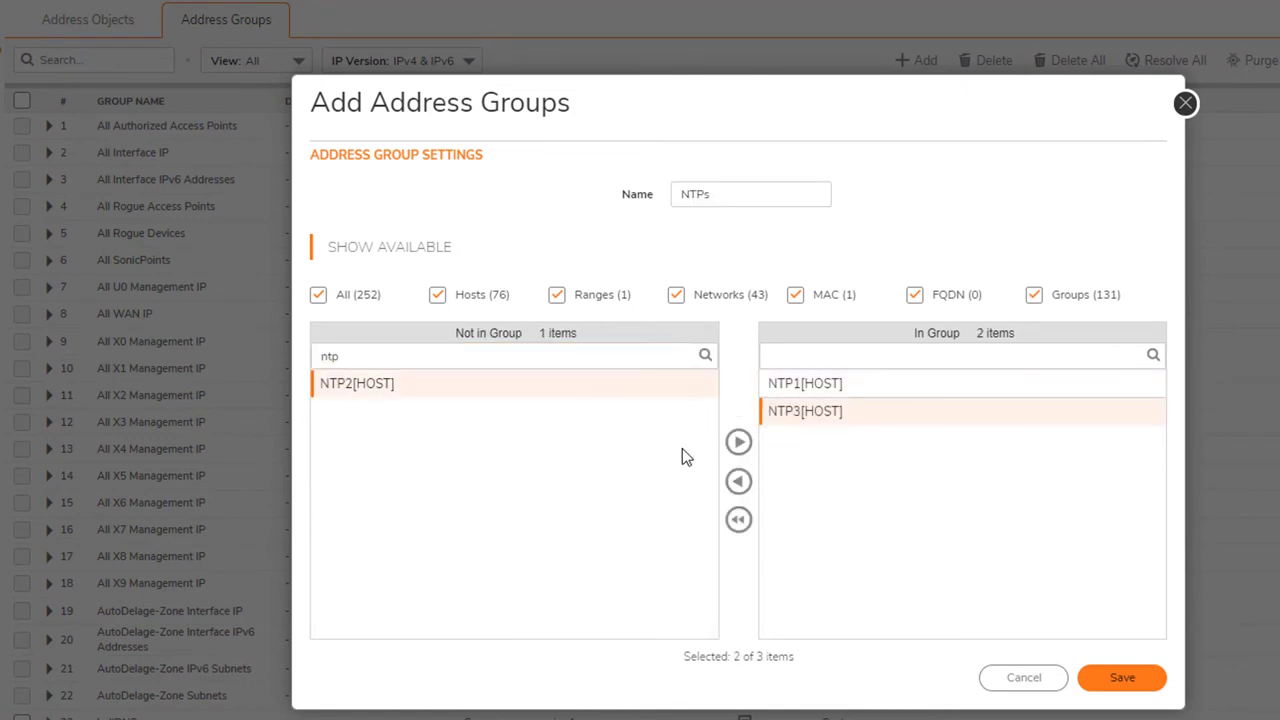
pyautogui.click(738, 442)
pyautogui.click(1145, 688)
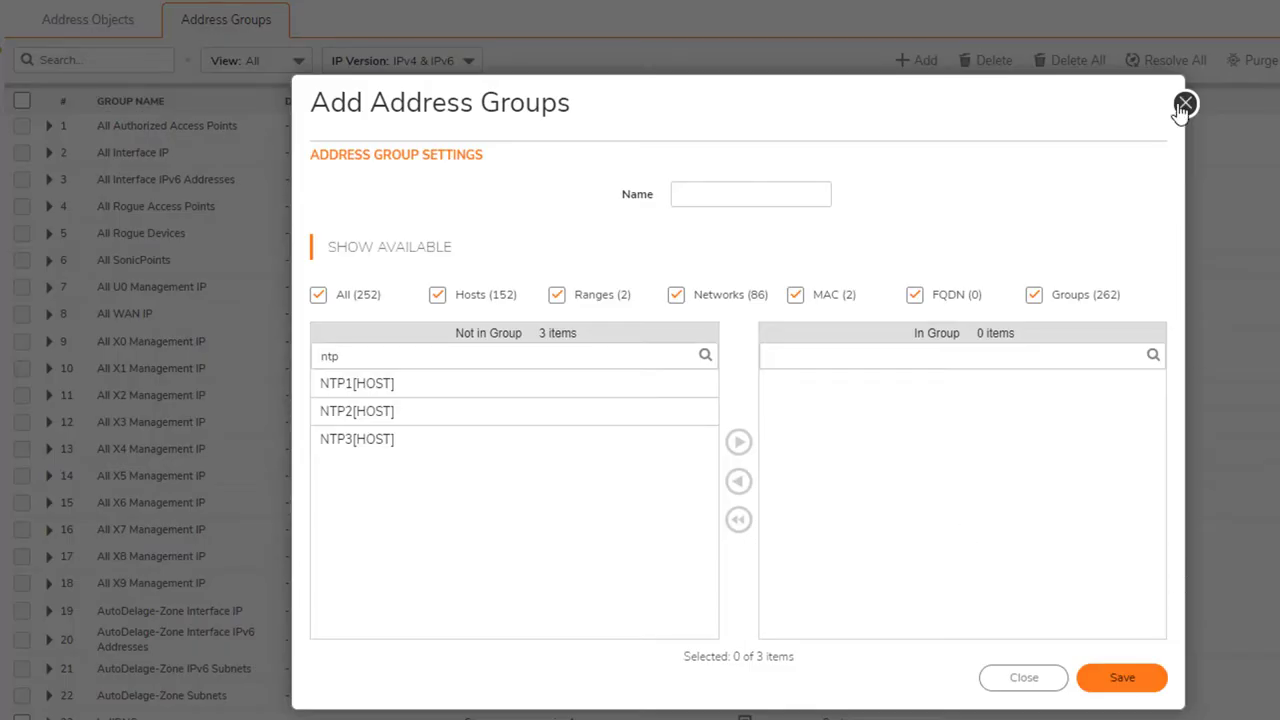
pyautogui.click(1184, 104)
# Search the address groups for "ntp" and expand the NTPs group to check its members
pyautogui.click(148, 60)
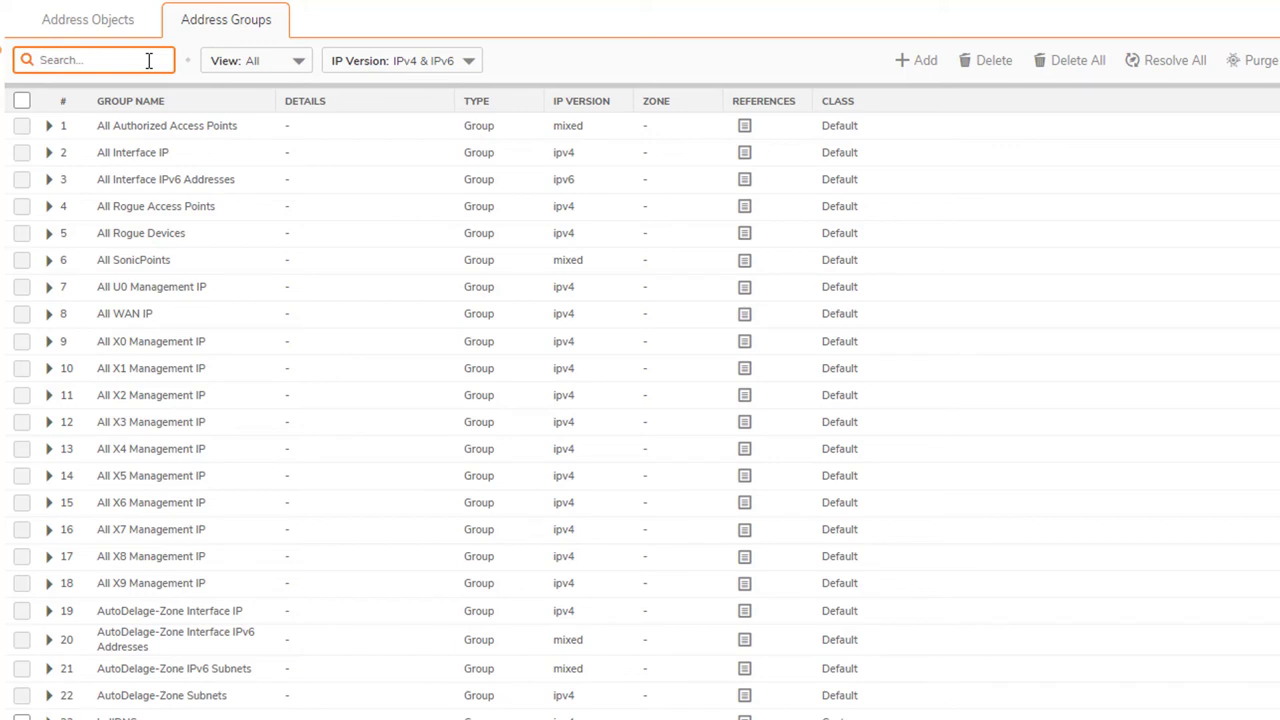
pyautogui.write('ntp')
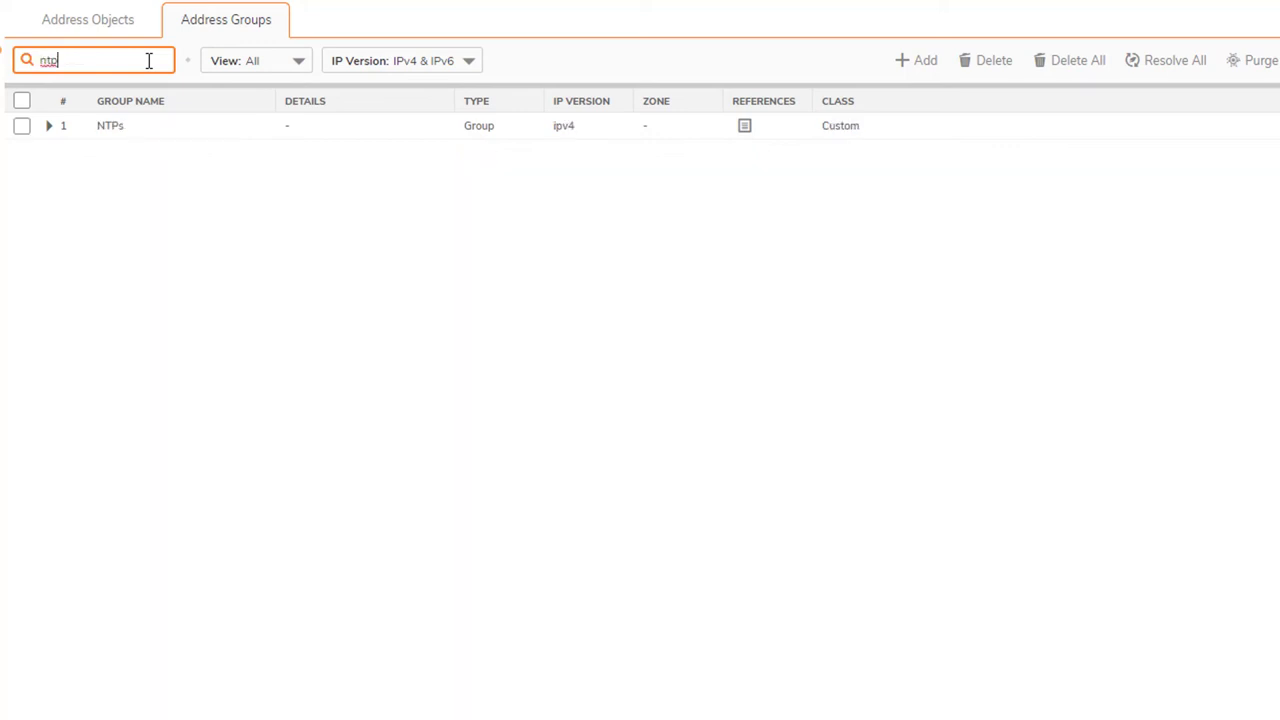
pyautogui.click(48, 126)
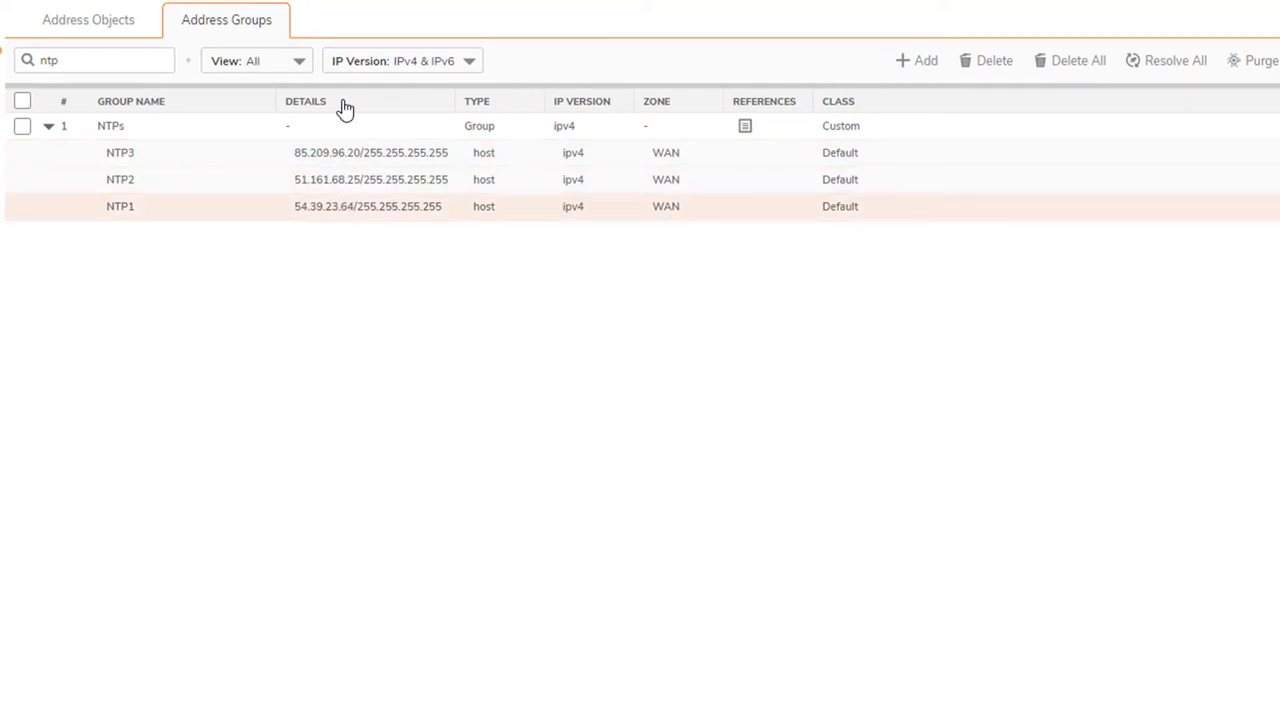
# Start a new allow rule from Voip-Zone to WAN with trixbox as the source address
pyautogui.click(823, 66)
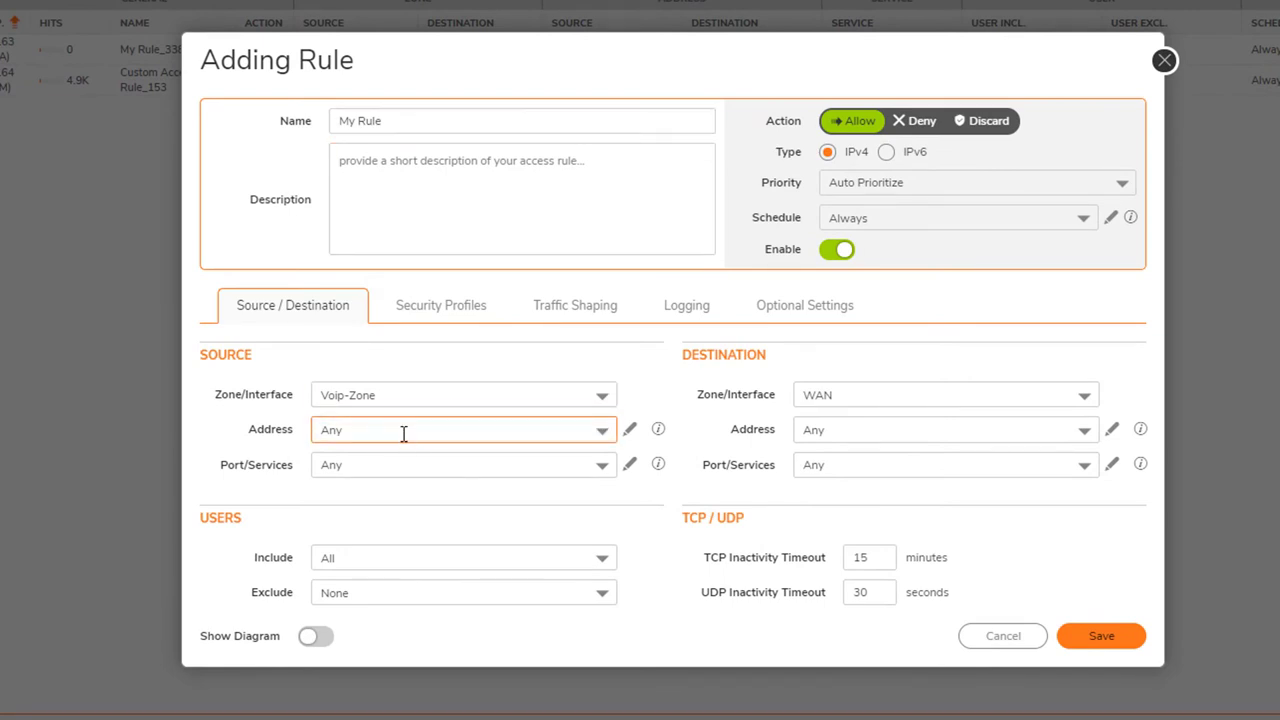
pyautogui.click(402, 434)
pyautogui.write('trixbox')
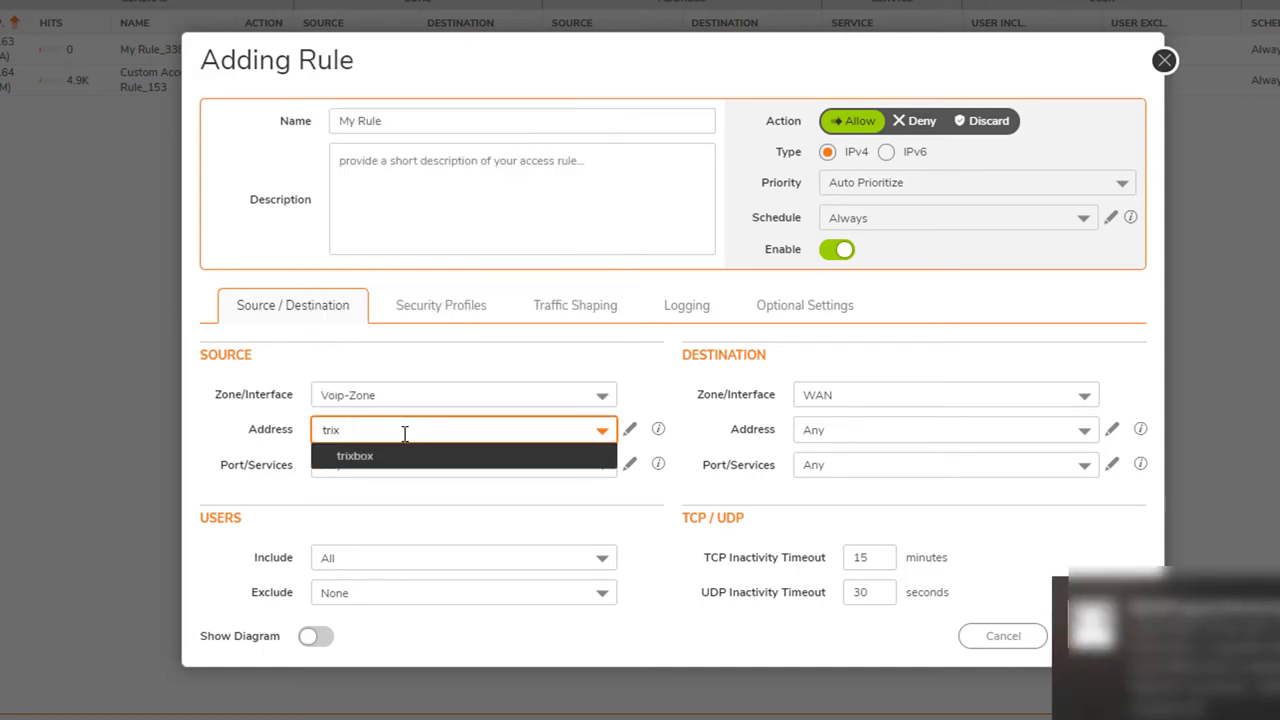
pyautogui.click(457, 458)
# Set the rule's destination address to NTPs and its destination service to NTP, and save the rule
pyautogui.click(897, 428)
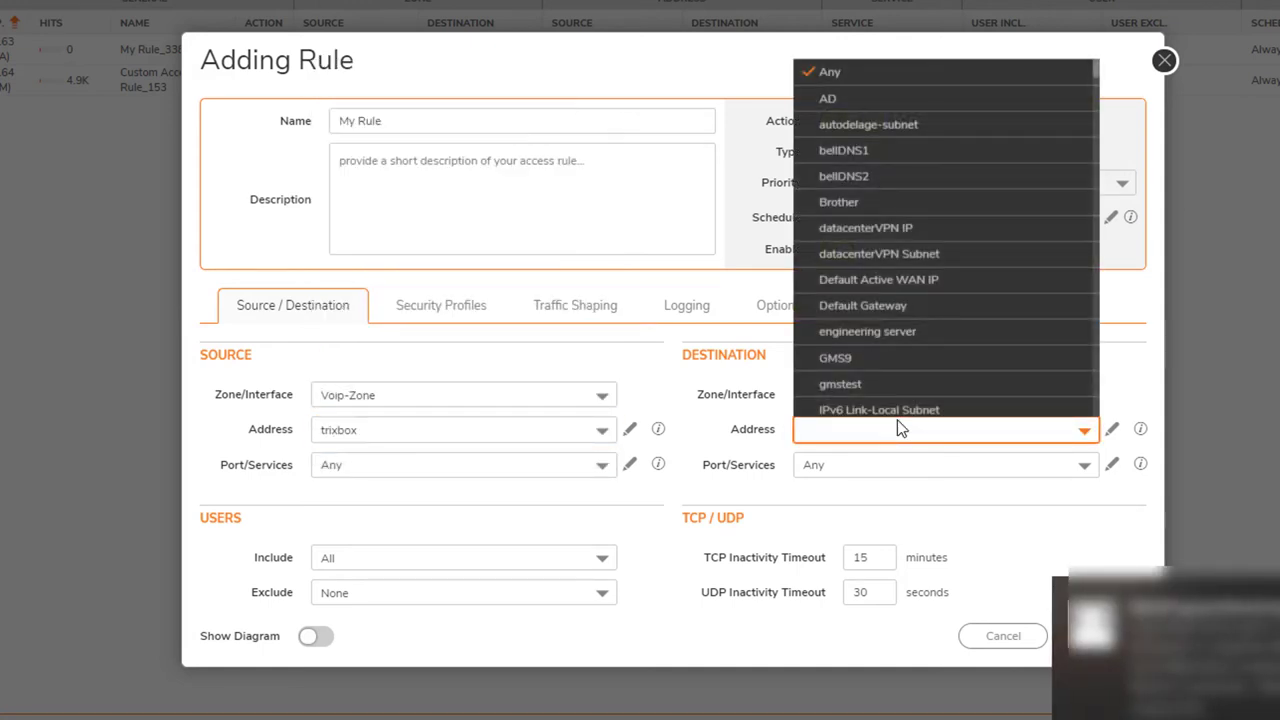
pyautogui.write('N')
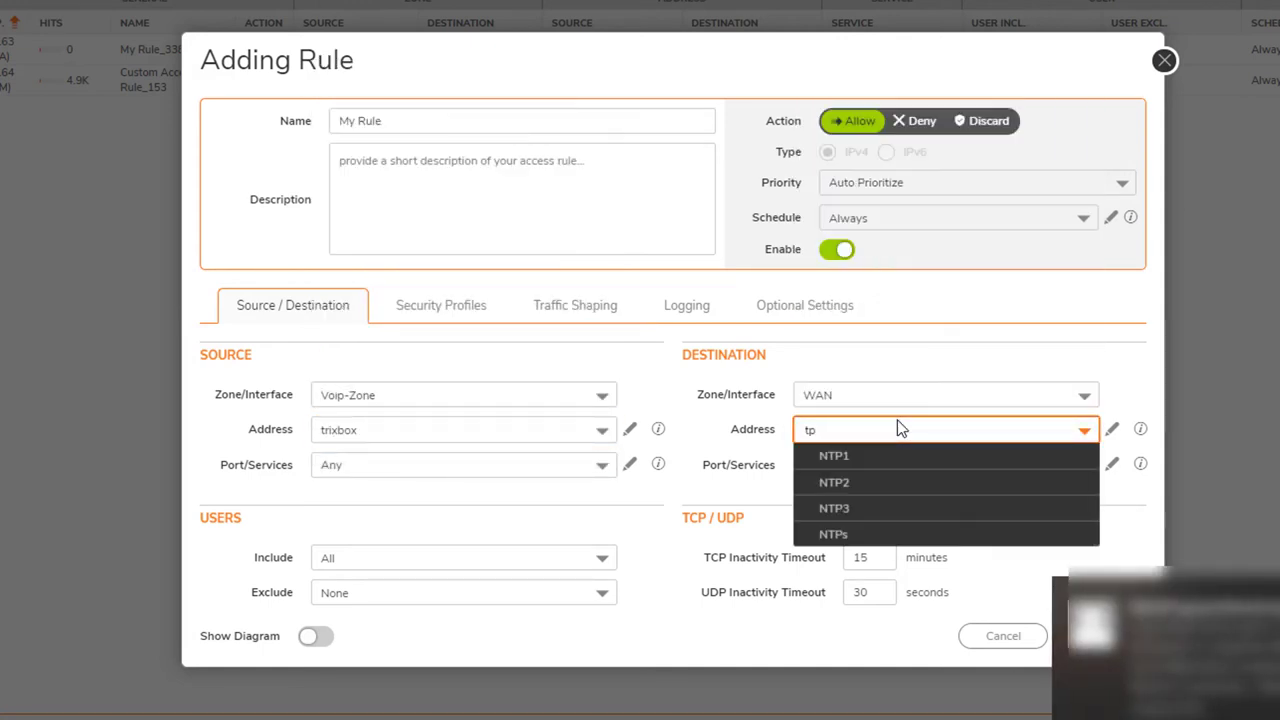
pyautogui.click(878, 531)
pyautogui.click(869, 464)
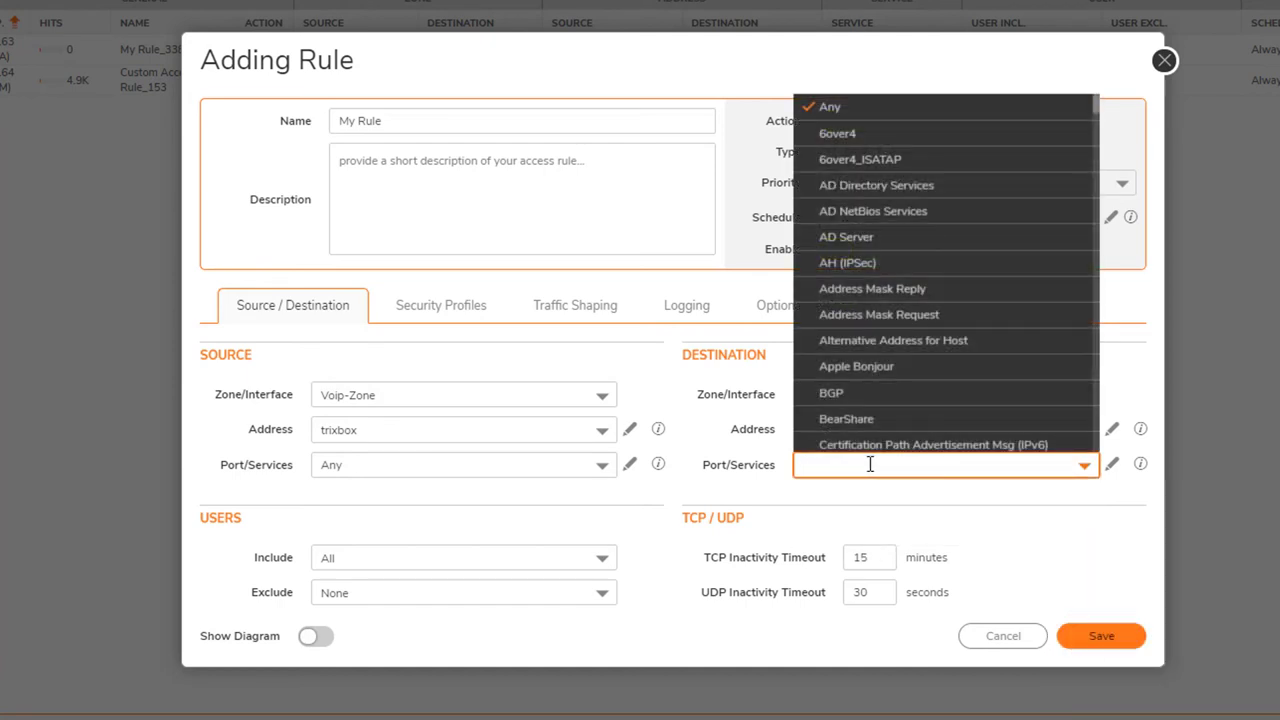
pyautogui.write('ntp')
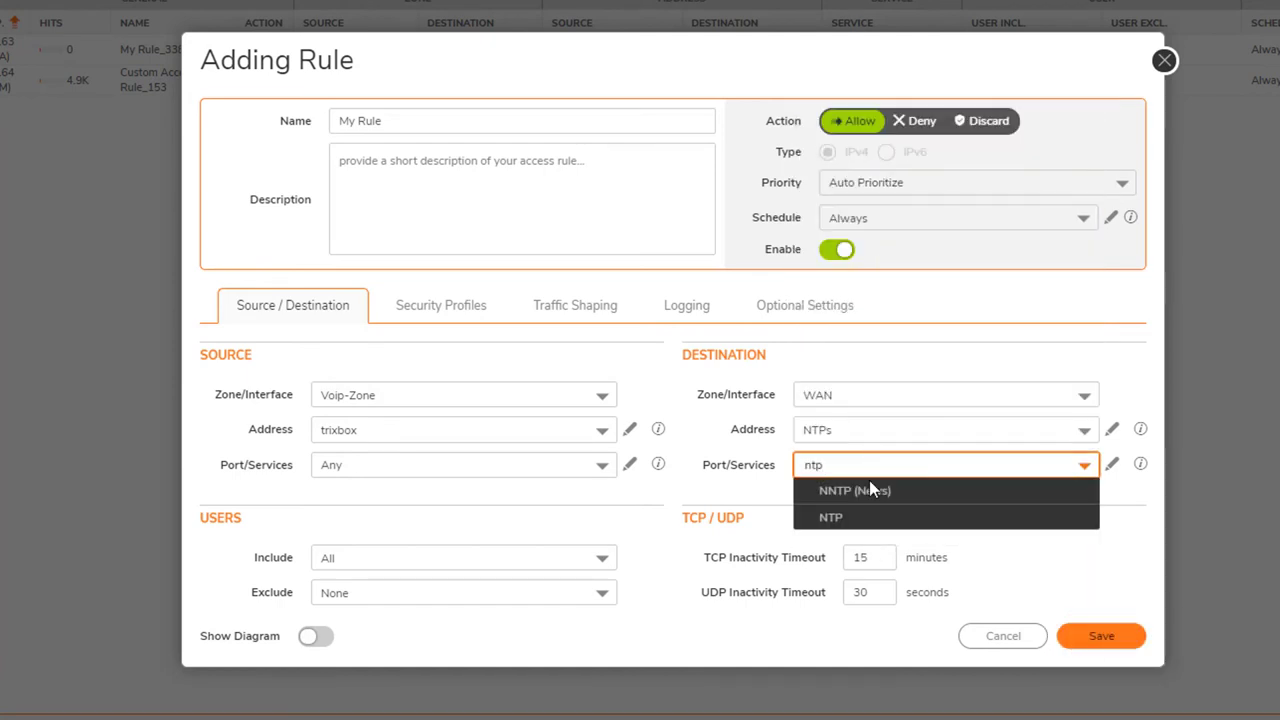
pyautogui.click(870, 518)
pyautogui.click(1098, 636)
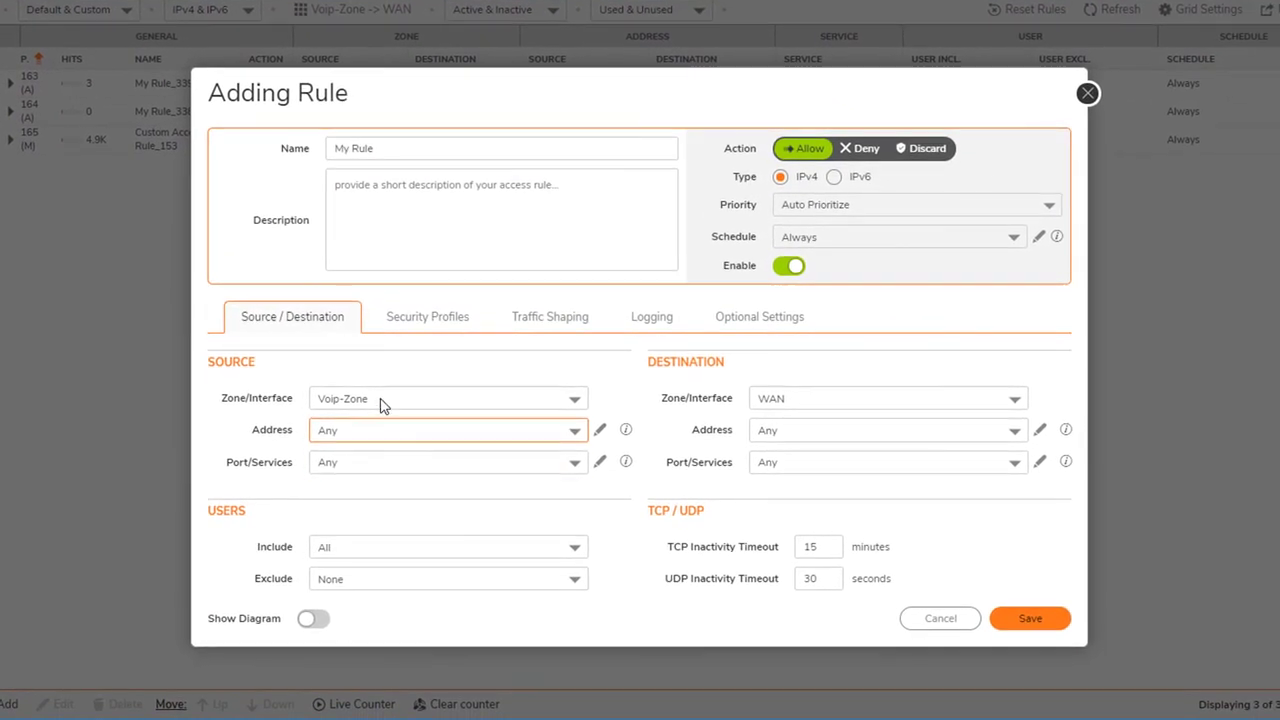
# In another Voip-Zone to WAN allow rule, set the source address to trixbox and the destination address to voip IPs
pyautogui.click(382, 430)
pyautogui.write('tri')
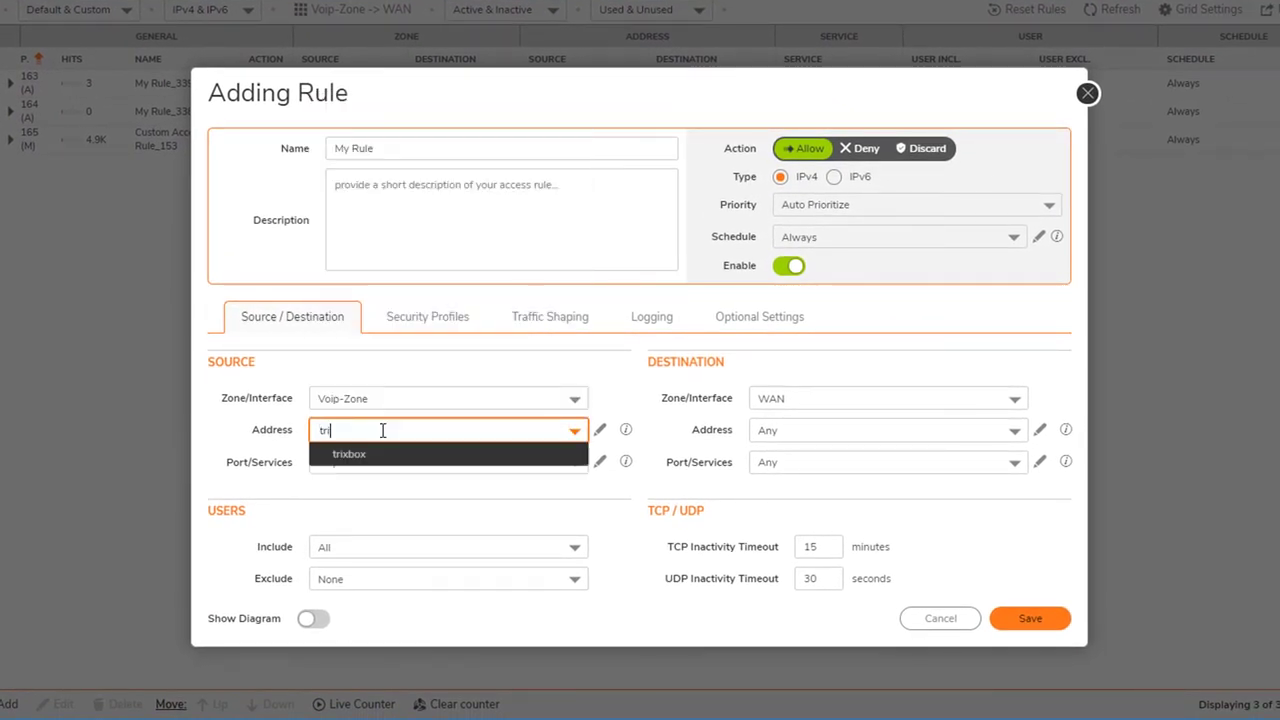
pyautogui.click(369, 453)
pyautogui.click(800, 428)
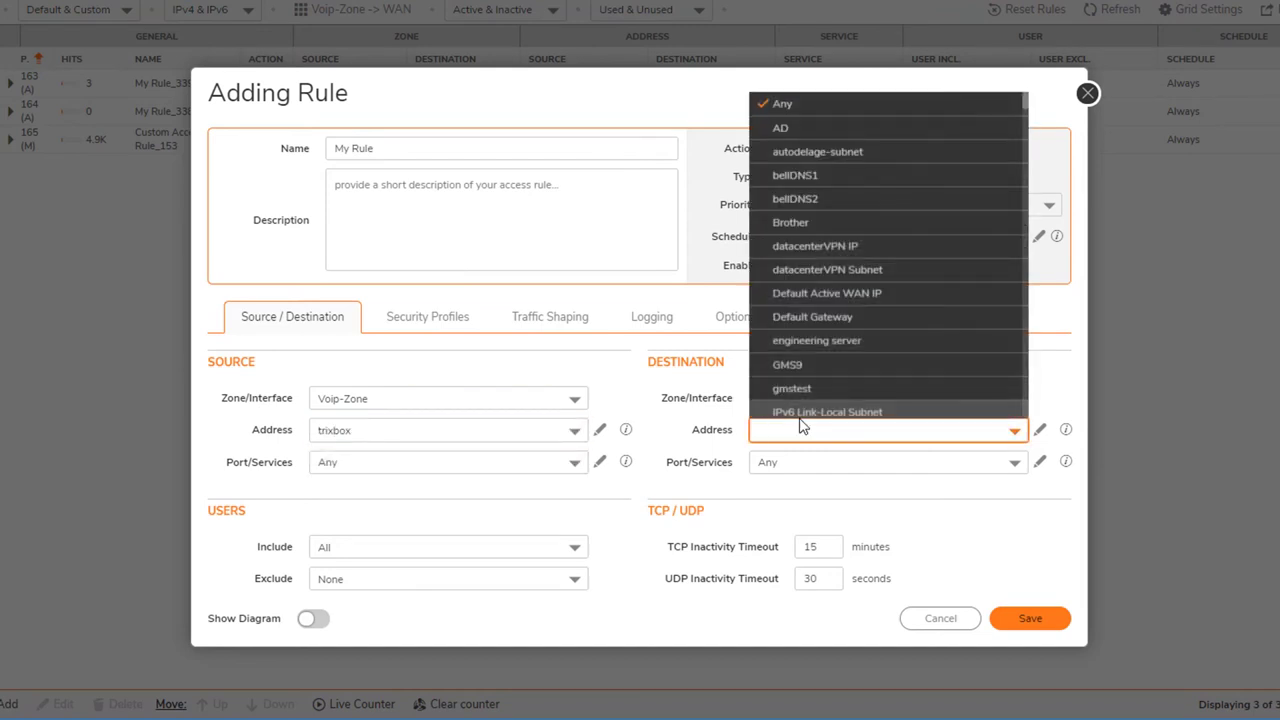
pyautogui.write('voip')
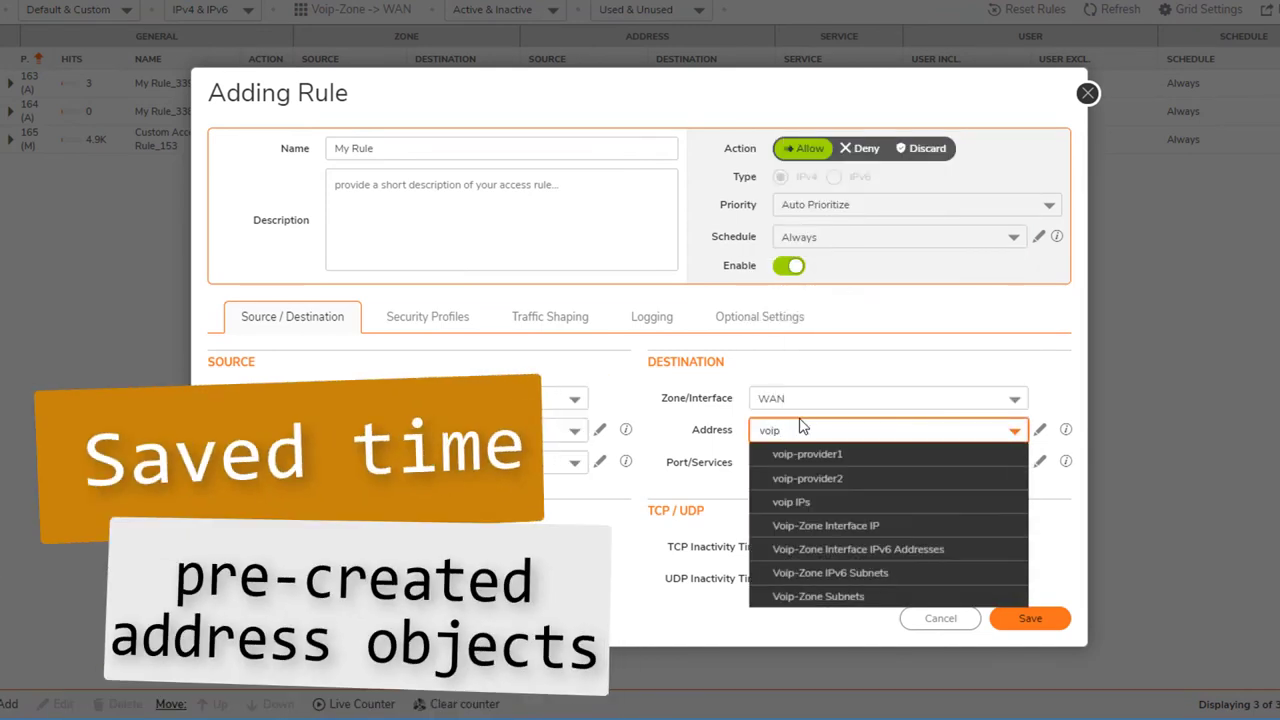
pyautogui.click(845, 499)
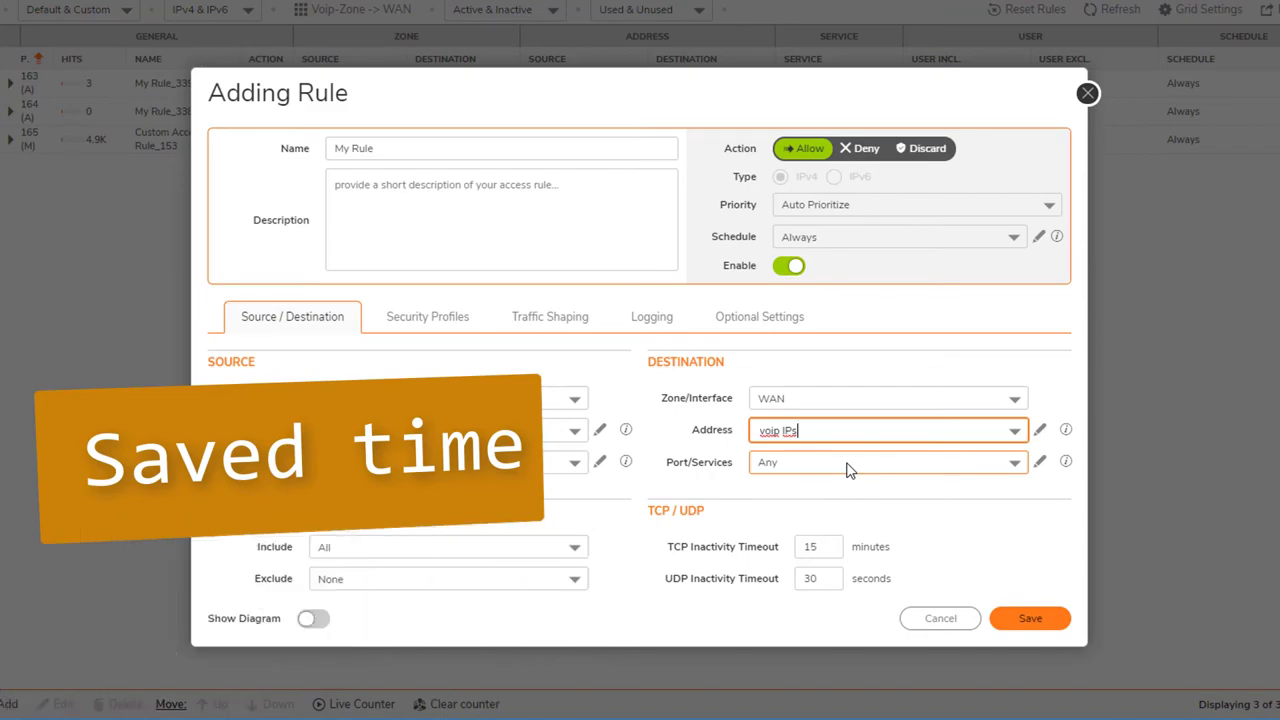
# Create a destination service object named AIX2 using UDP (17) with port range 4569 to 4569, and save it
pyautogui.click(1040, 461)
pyautogui.click(1033, 491)
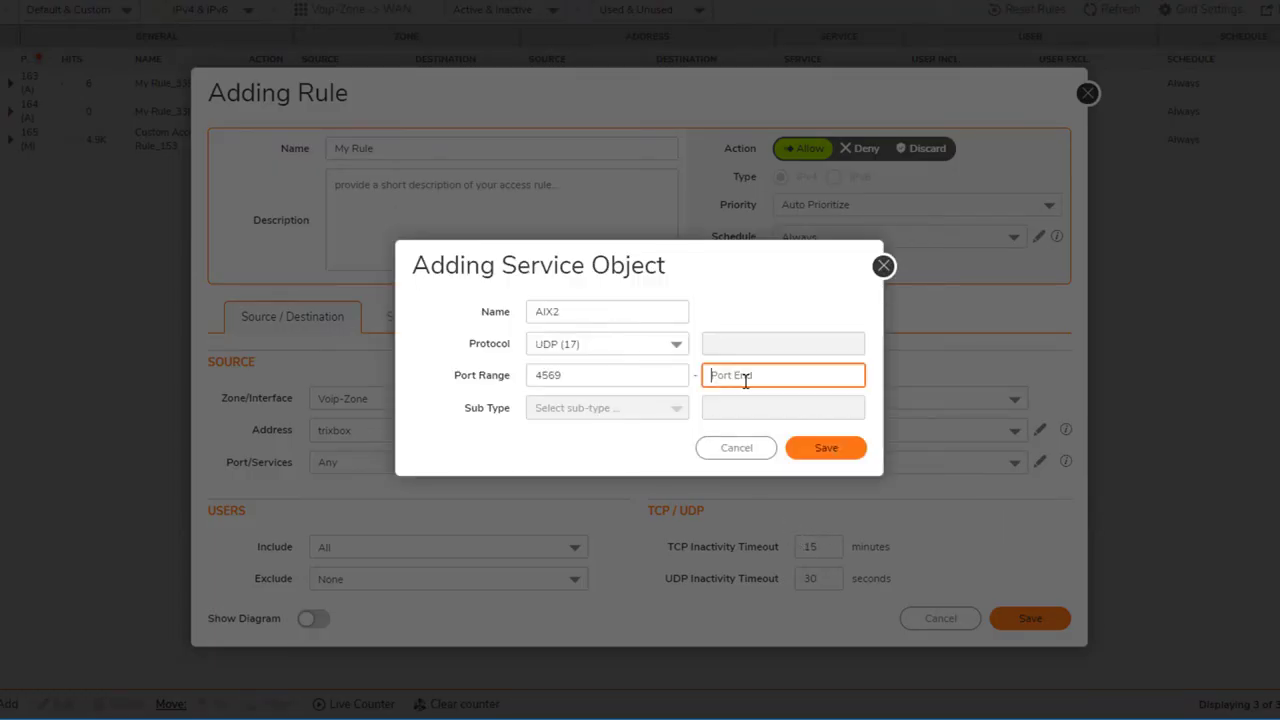
pyautogui.write('4569')
pyautogui.click(822, 448)
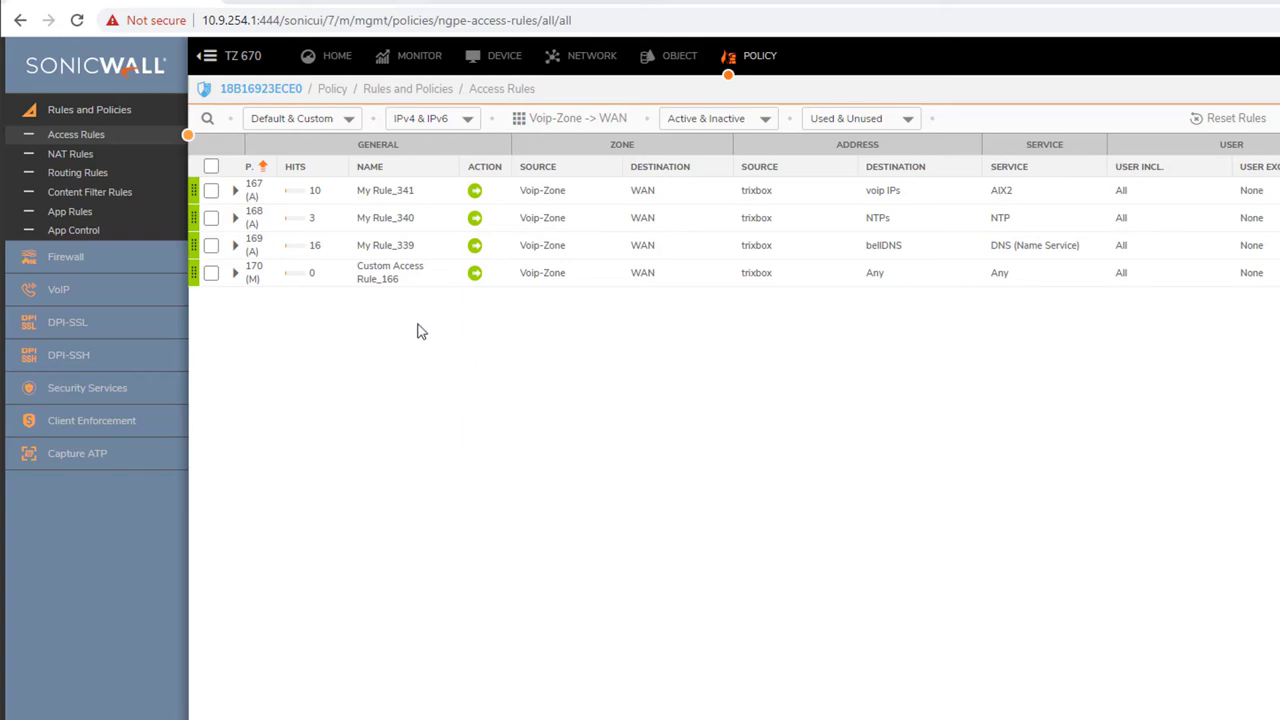
# Open the monitor filter settings of the Packet Monitor
pyautogui.moveTo(390, 288)
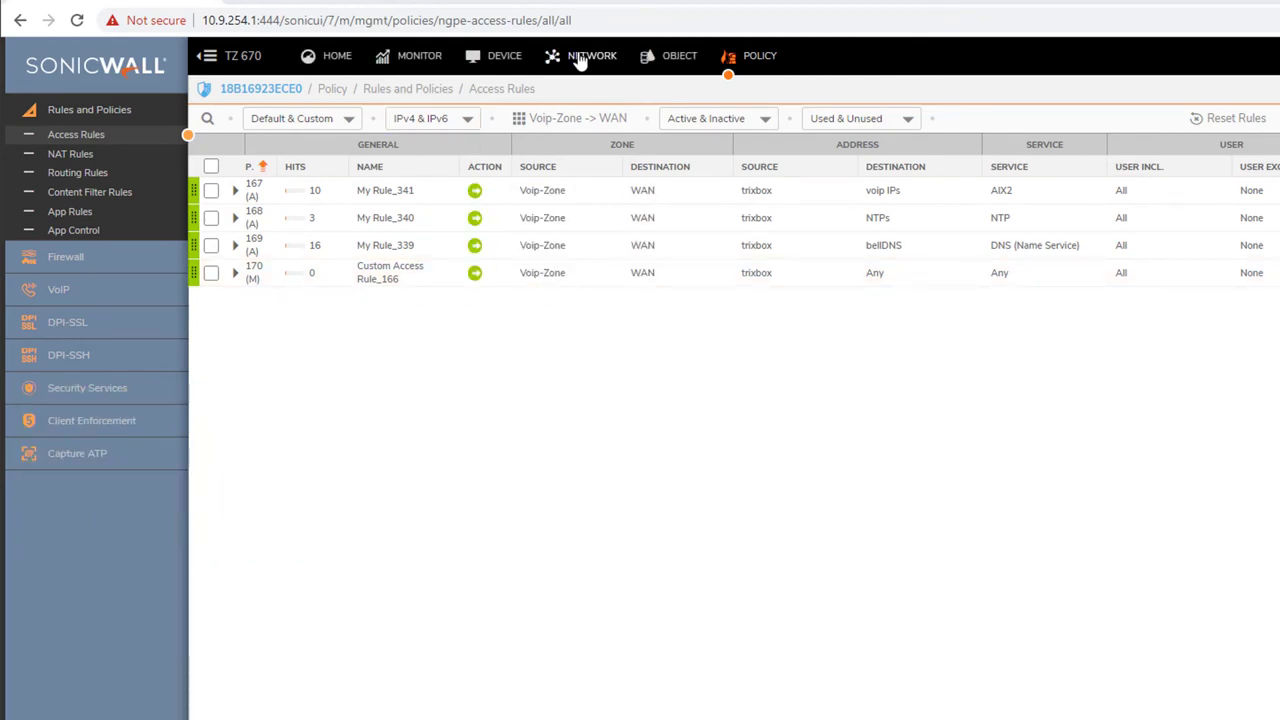
pyautogui.click(425, 56)
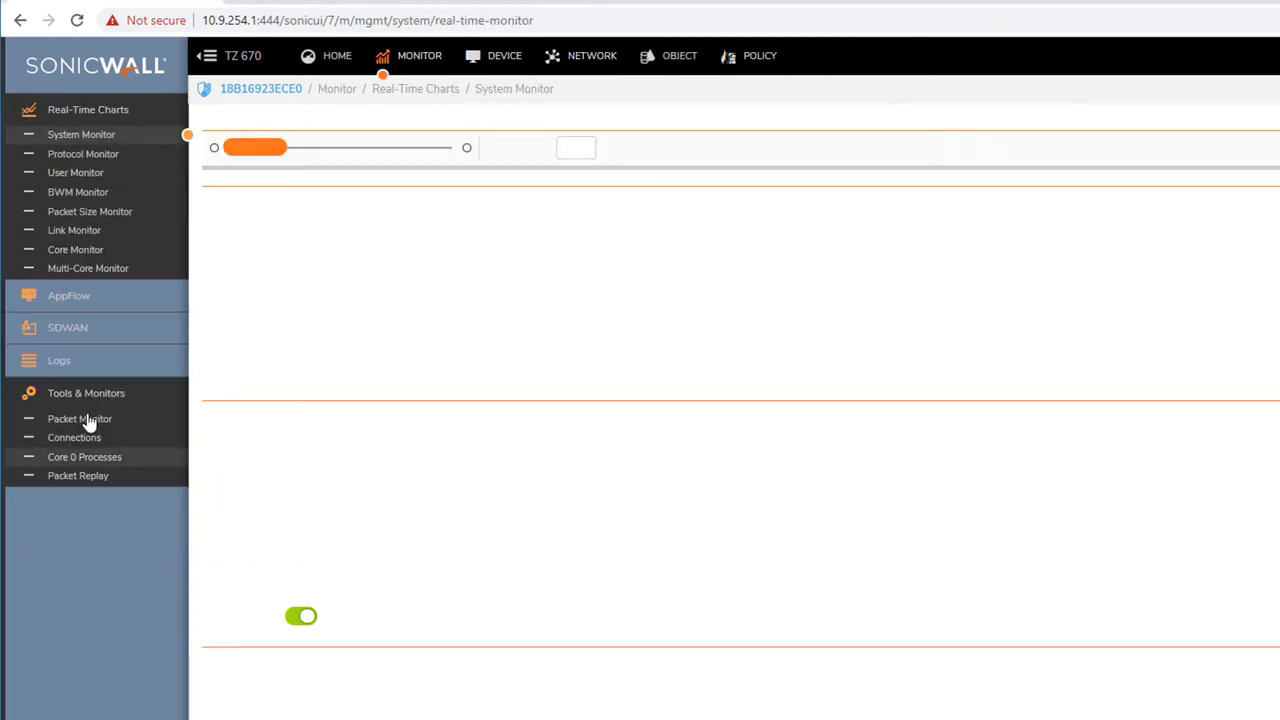
pyautogui.click(86, 420)
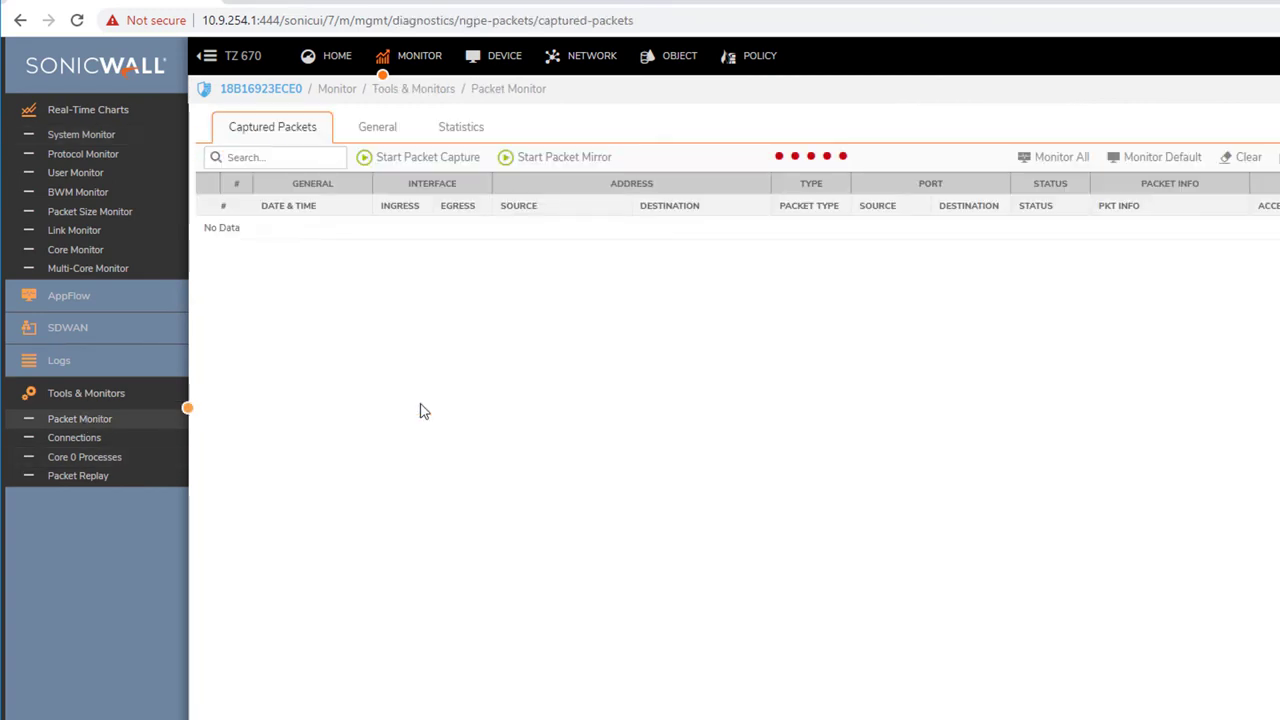
pyautogui.click(375, 127)
pyautogui.click(316, 160)
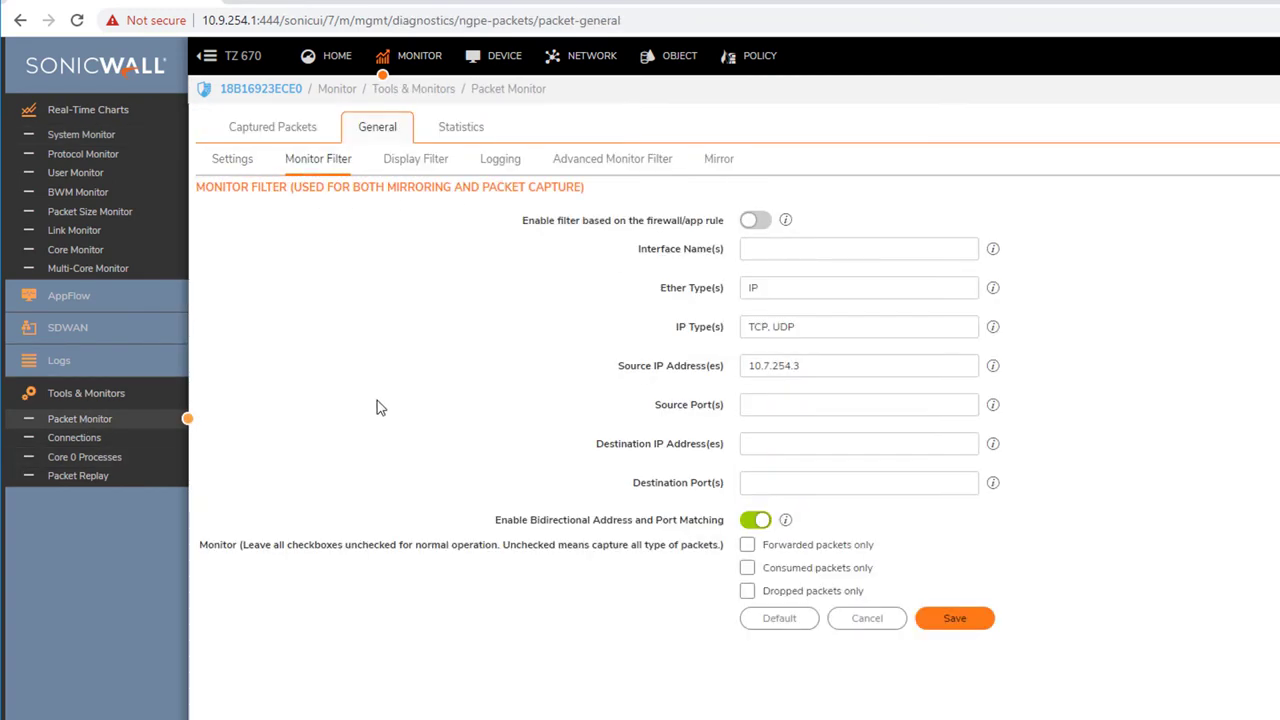
# Clear the source IP address, IP types and ether types from the packet monitor filter
pyautogui.click(777, 285)
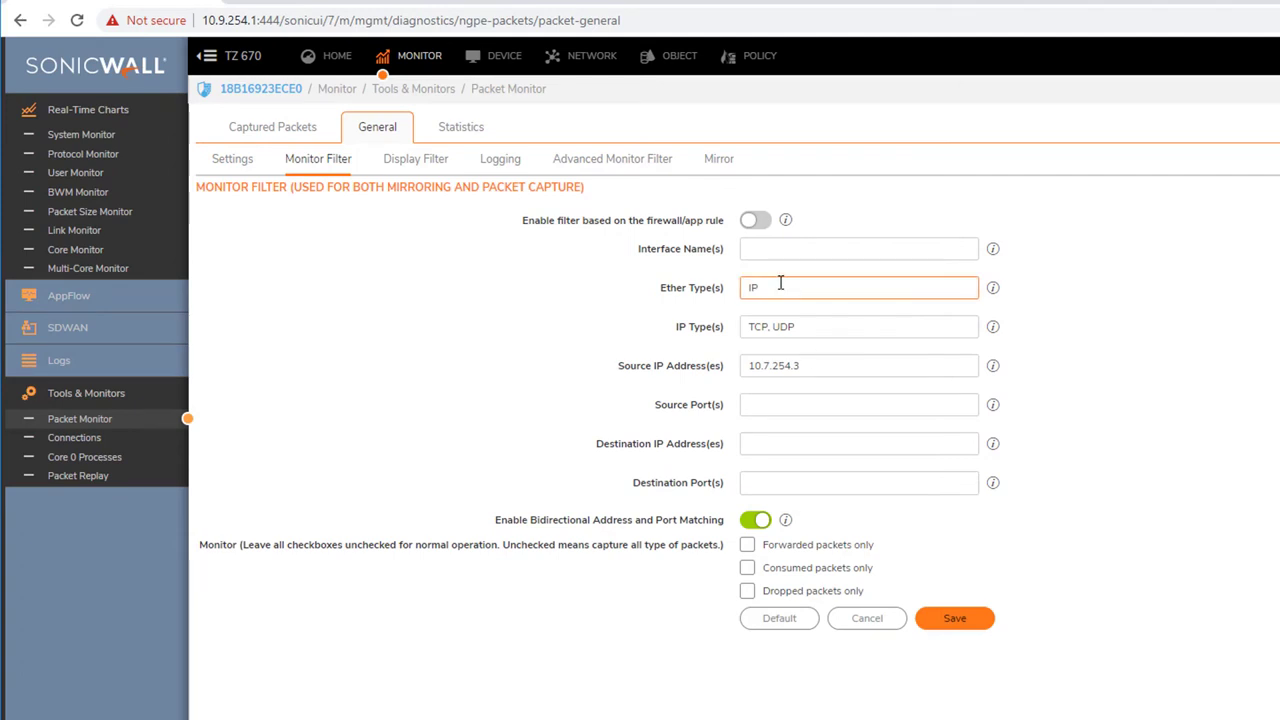
pyautogui.click(797, 366)
pyautogui.moveTo(826, 369); pyautogui.dragTo(662, 368)
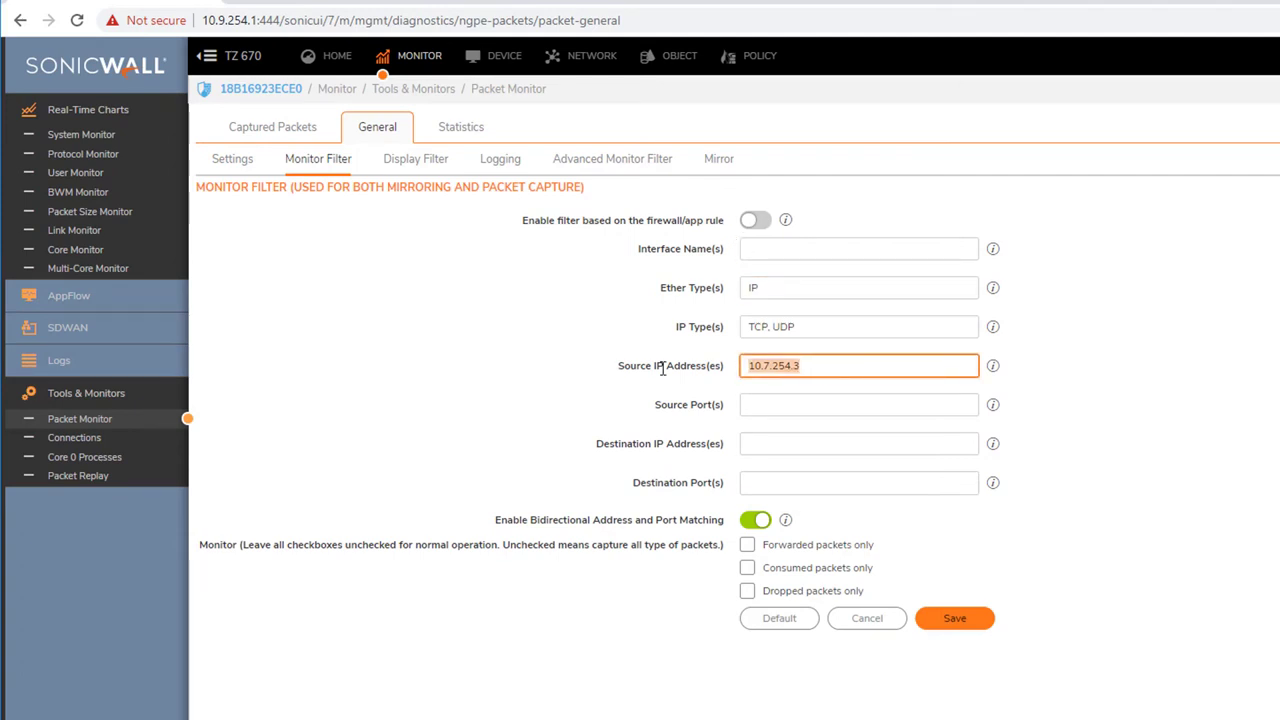
pyautogui.press('BackSpace')
pyautogui.tripleClick(843, 326)
pyautogui.press('BackSpace')
pyautogui.tripleClick(846, 287)
pyautogui.press('BackSpace')
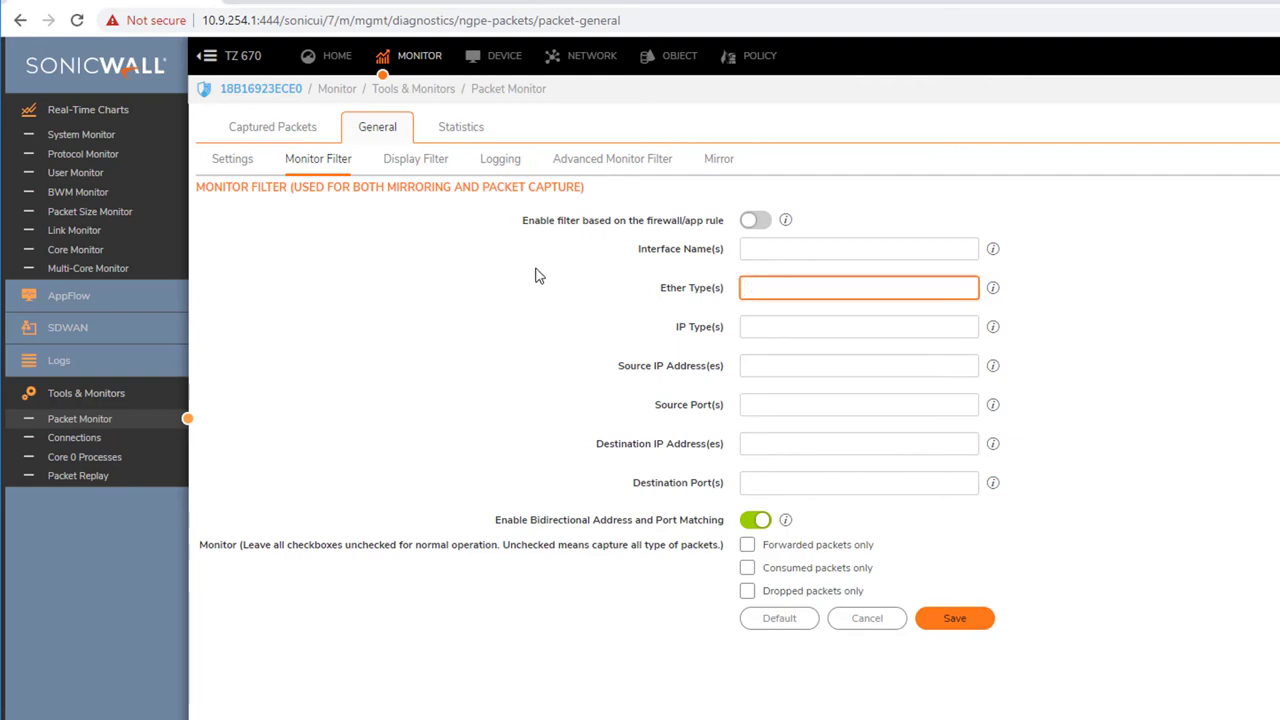
# Enable packet monitor filtering based on the firewall/app rule, save the monitor filter, and return to the captured packets
pyautogui.moveTo(521, 220); pyautogui.dragTo(707, 221)
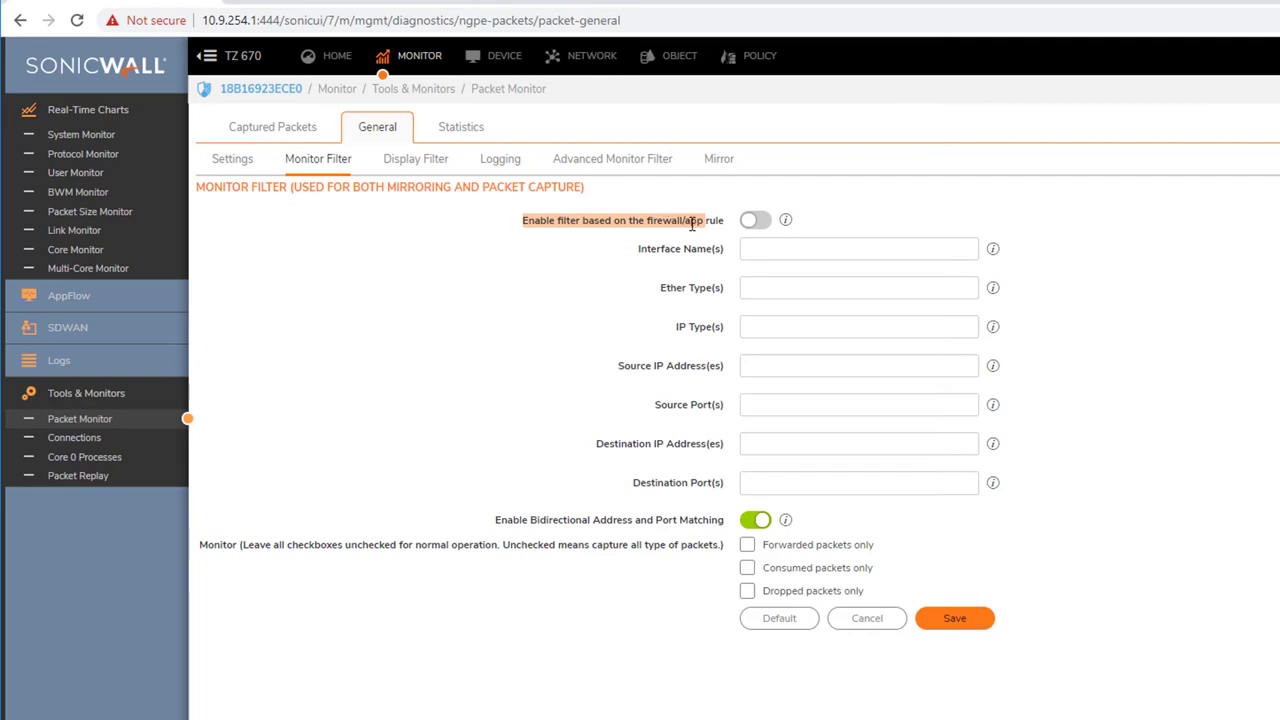
pyautogui.click(753, 220)
pyautogui.click(952, 620)
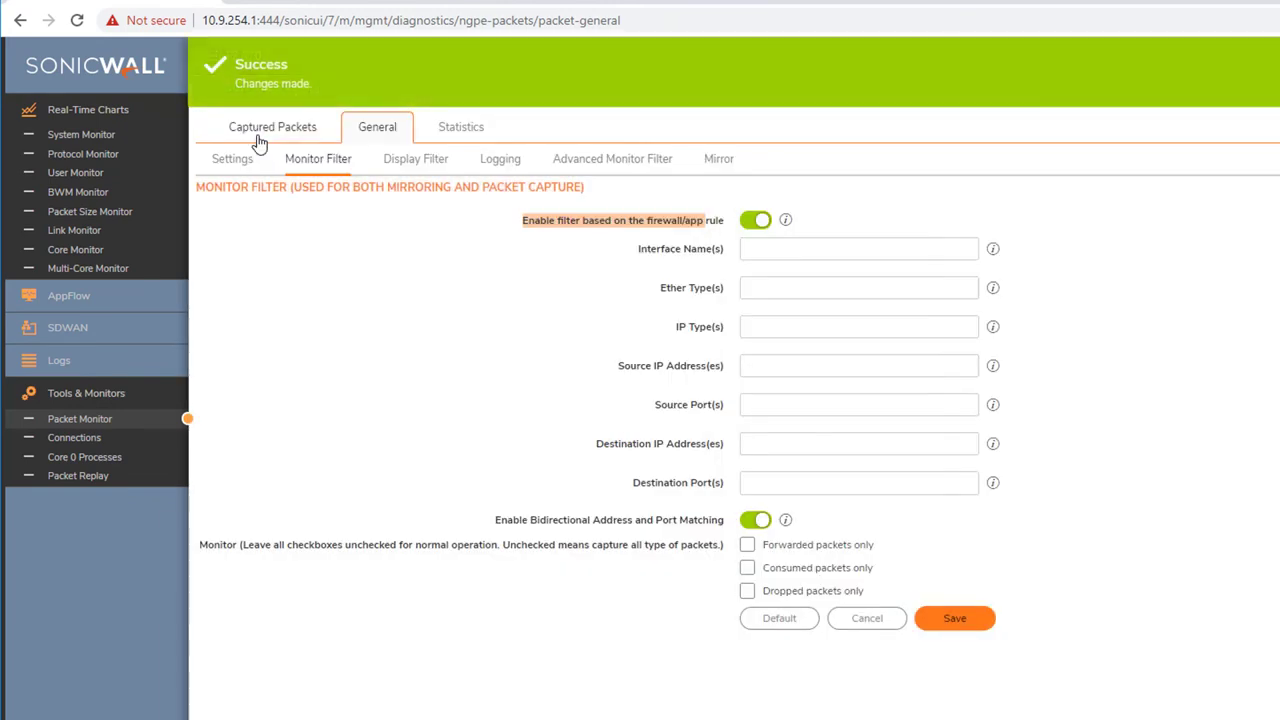
pyautogui.click(258, 140)
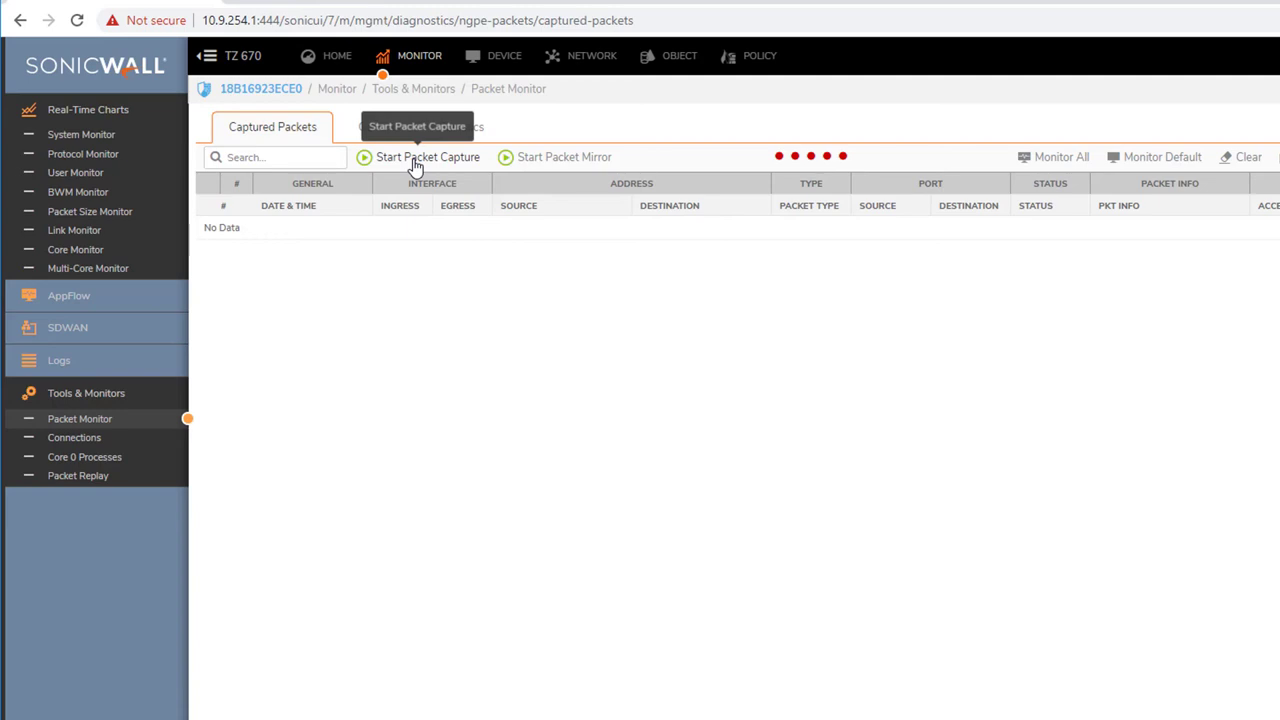
# Enable Packet Monitor in the optional settings of the Voip-Zone to WAN rule Custom Access Rule_166 and save the rule
pyautogui.click(754, 60)
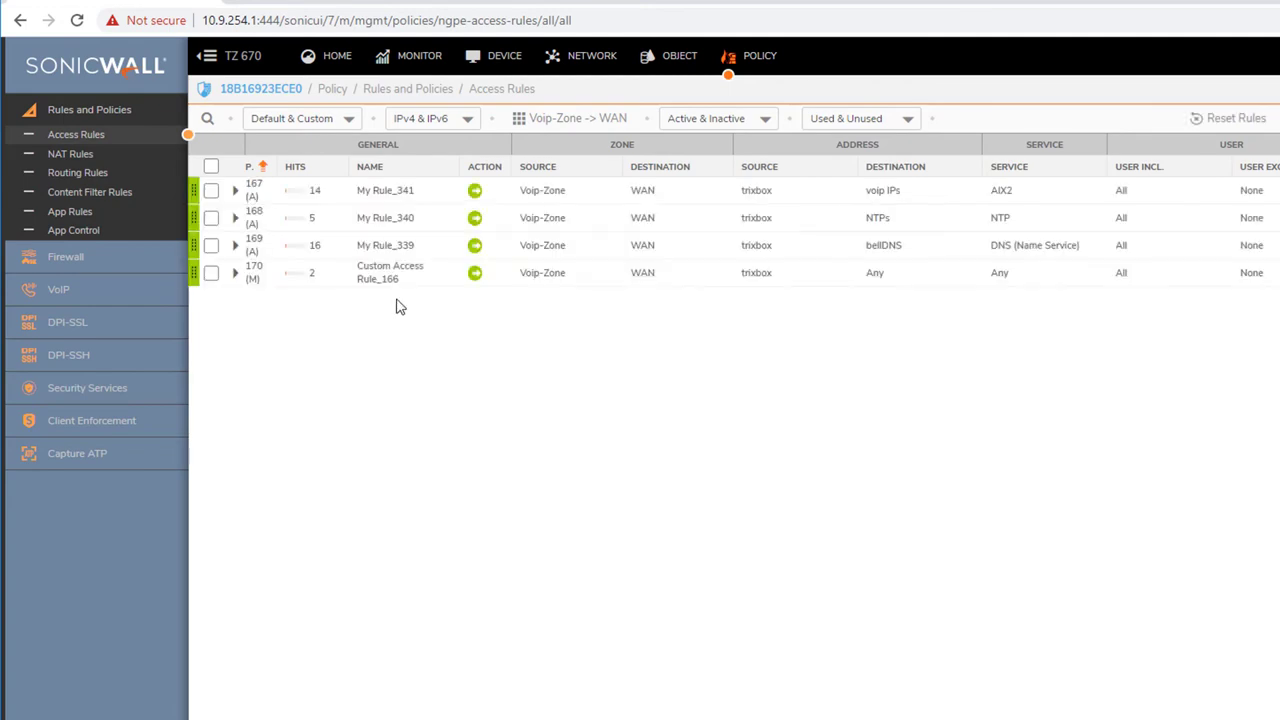
pyautogui.moveTo(370, 289)
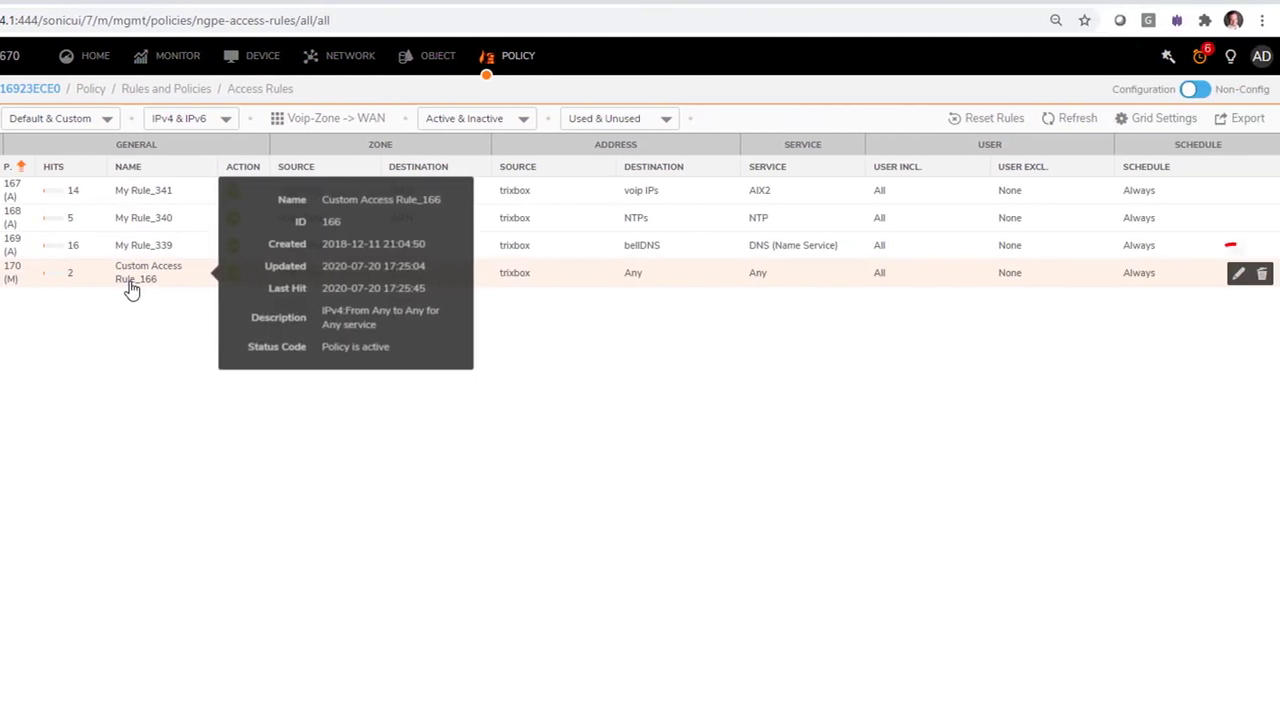
pyautogui.click(1237, 275)
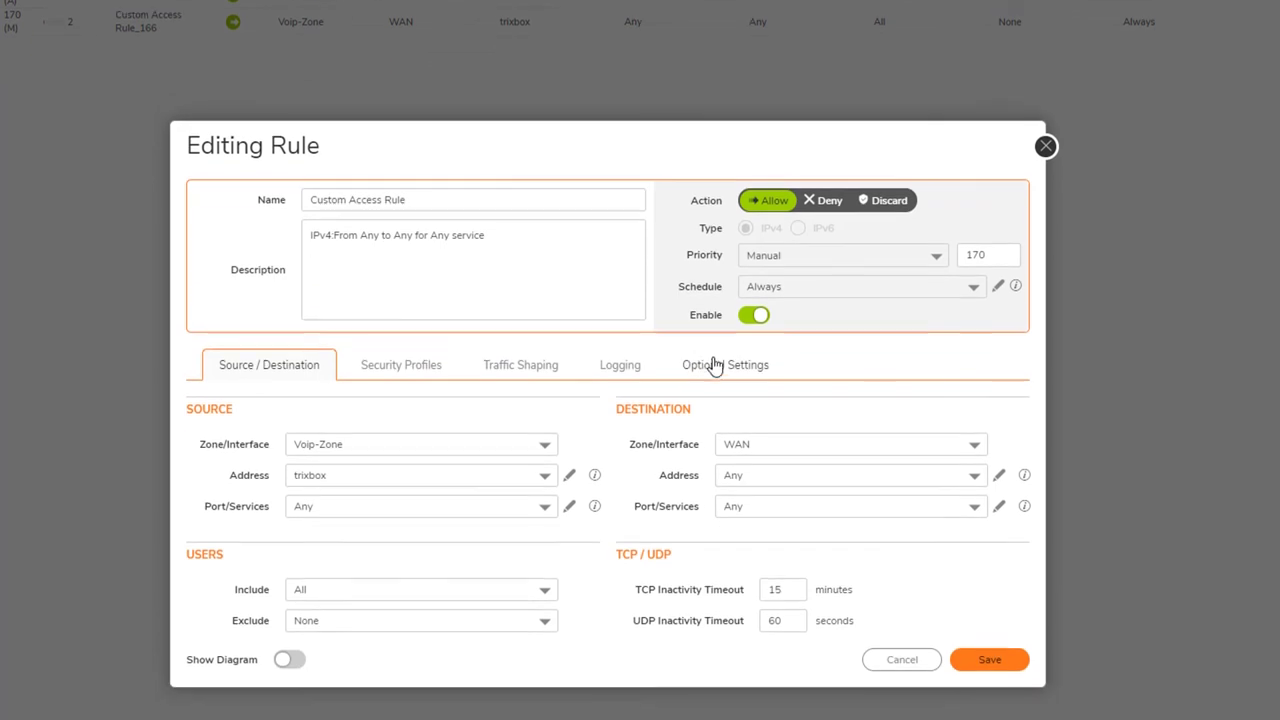
pyautogui.click(720, 614)
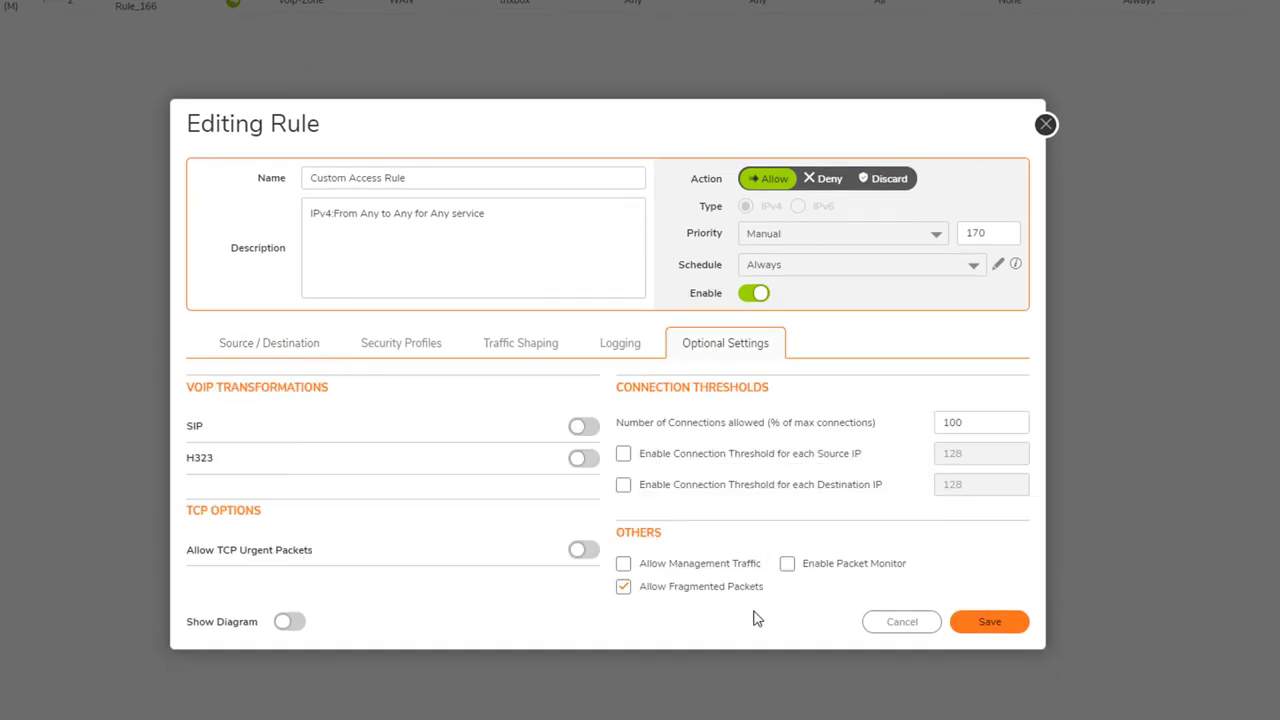
pyautogui.click(788, 564)
pyautogui.click(980, 622)
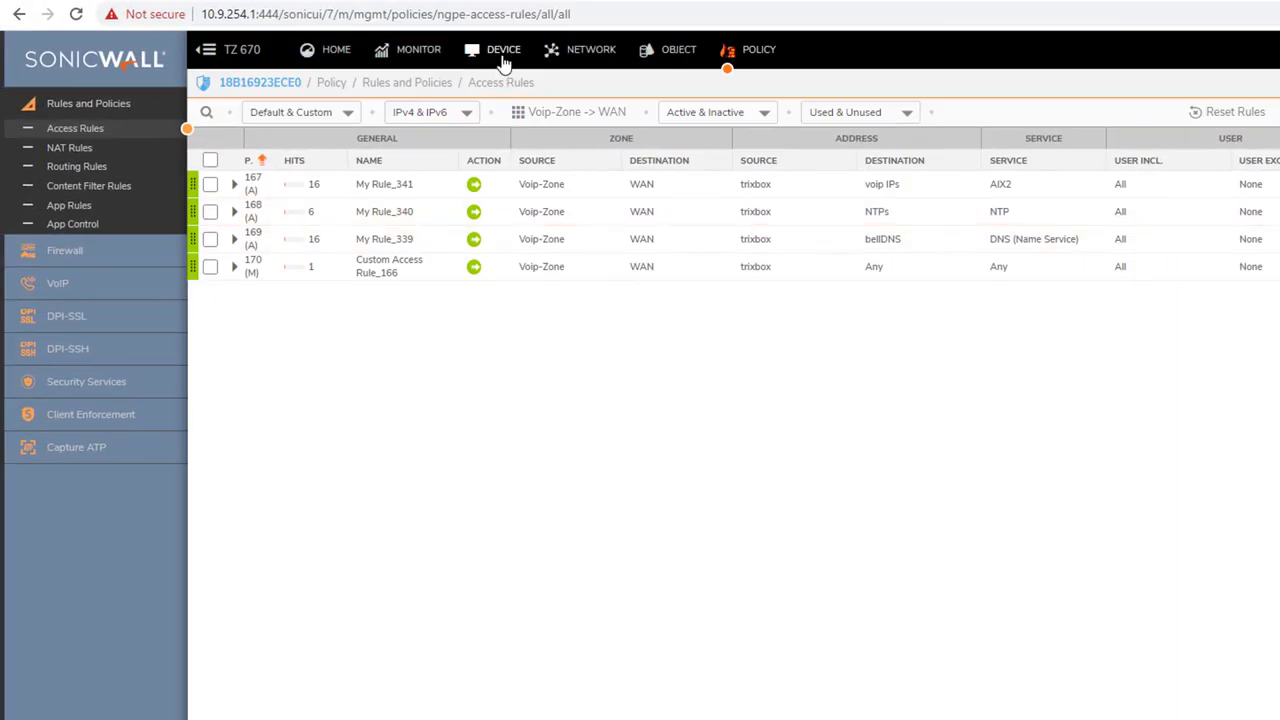
# Return to the Packet Monitor and start a packet capture
pyautogui.click(578, 52)
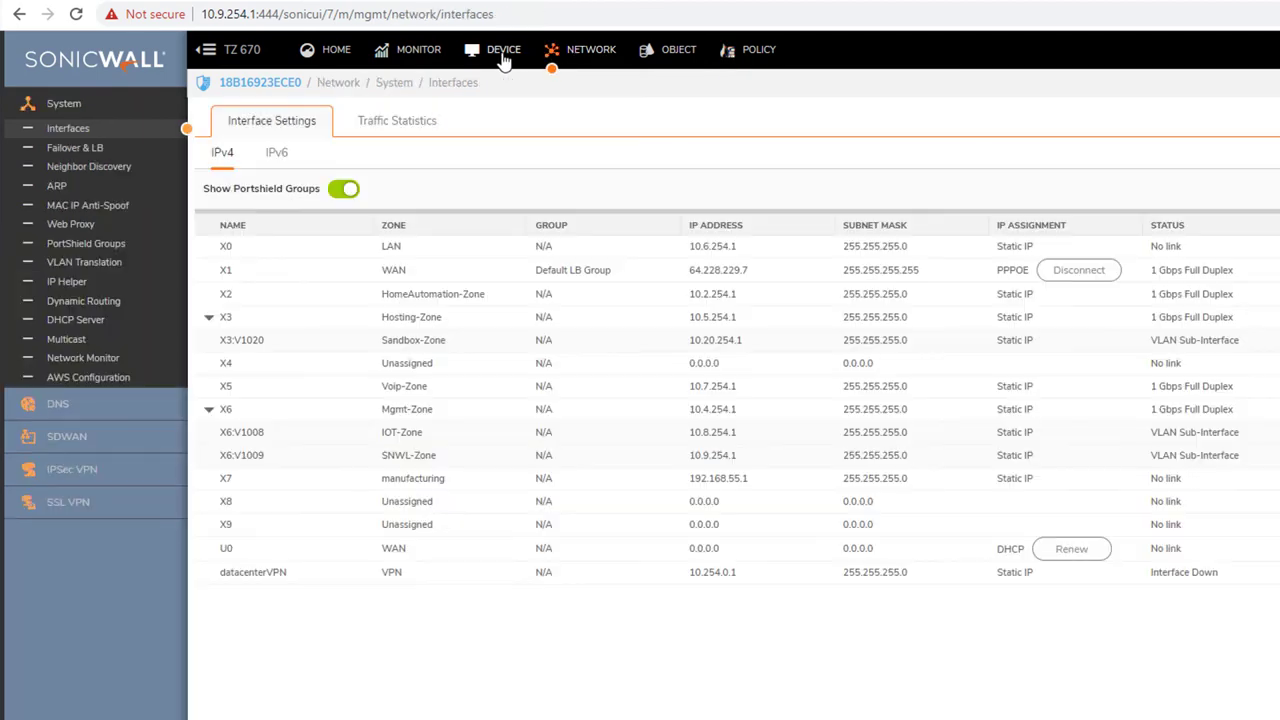
pyautogui.click(503, 55)
pyautogui.click(417, 50)
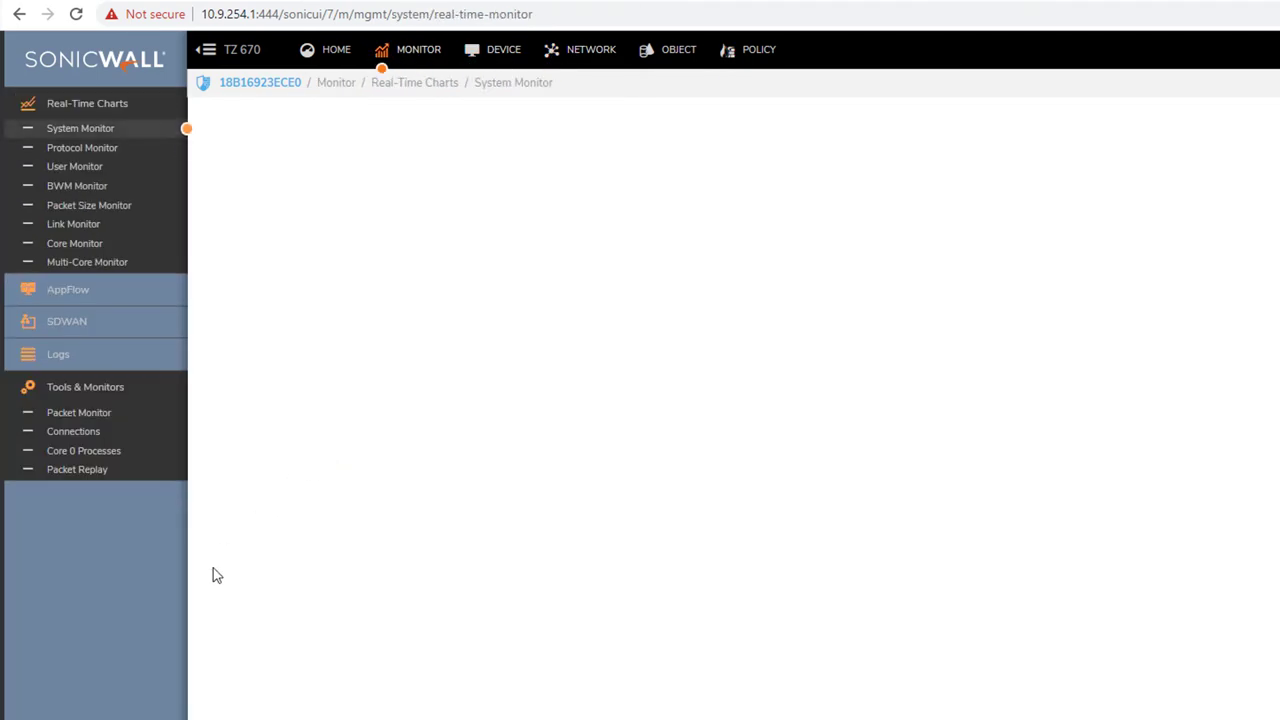
pyautogui.click(72, 416)
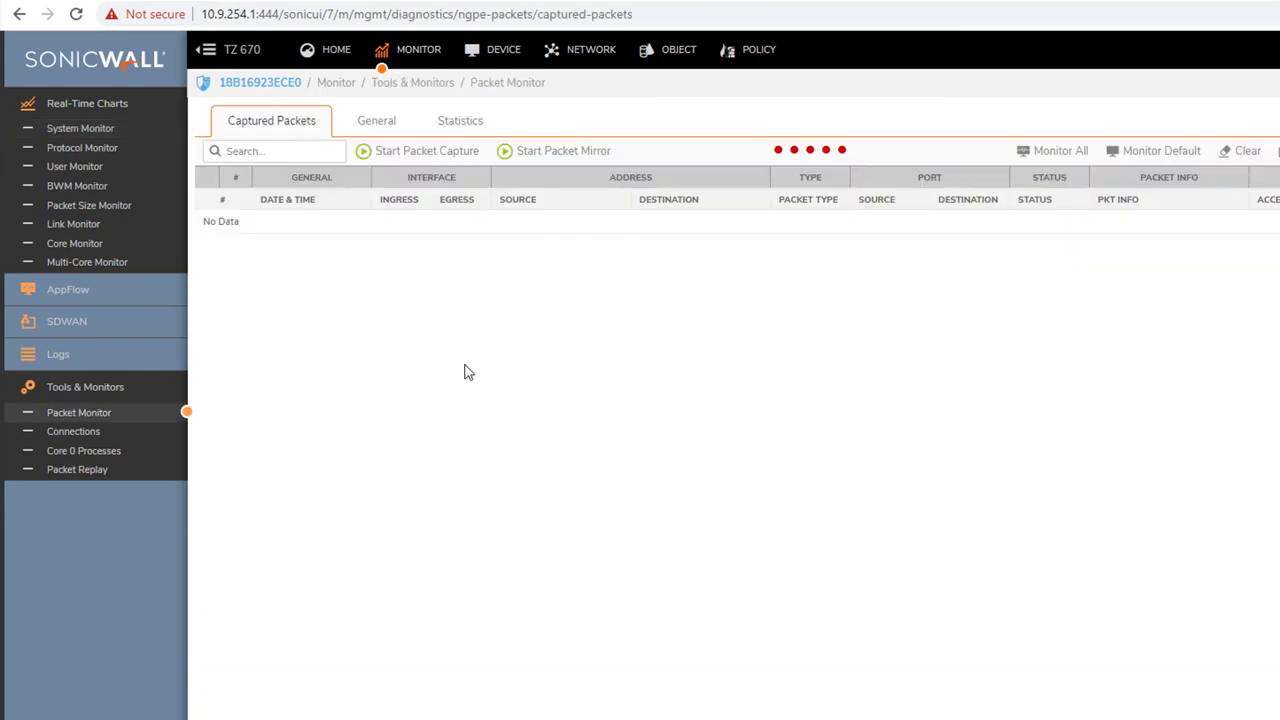
pyautogui.click(424, 150)
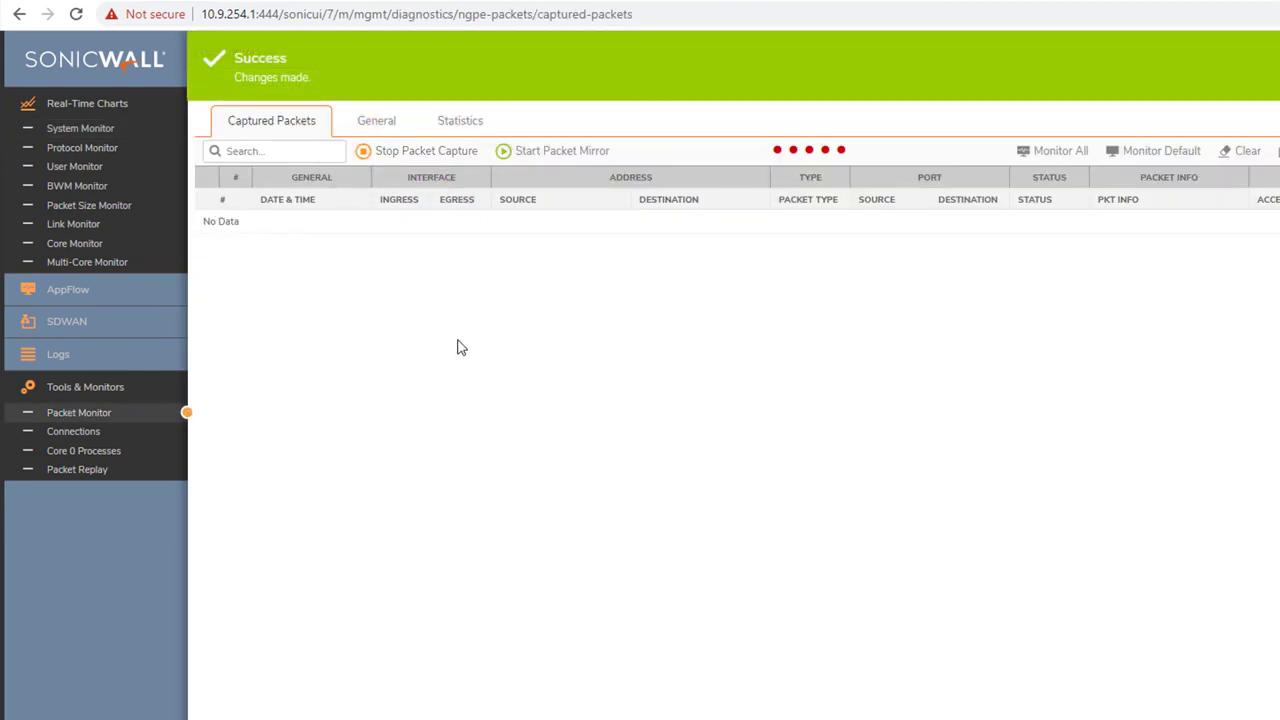
# Clear the hit counters of all access rules and confirm the reset
pyautogui.click(765, 50)
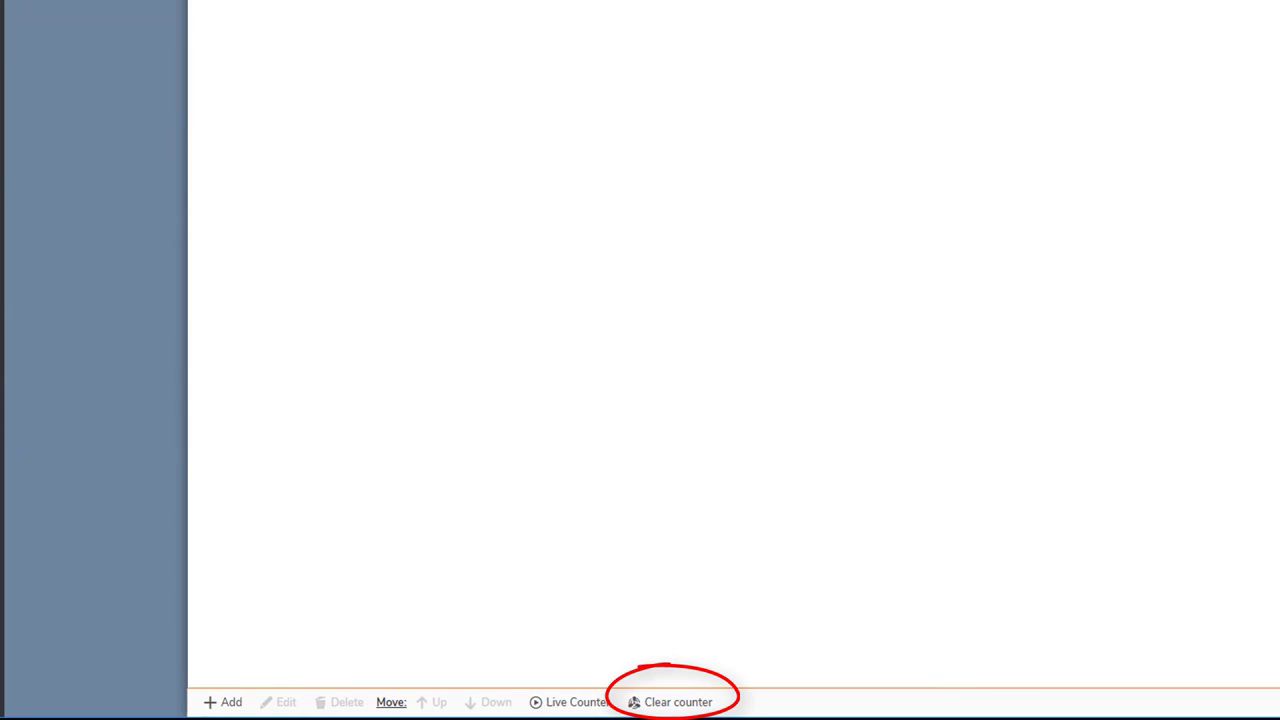
pyautogui.click(682, 704)
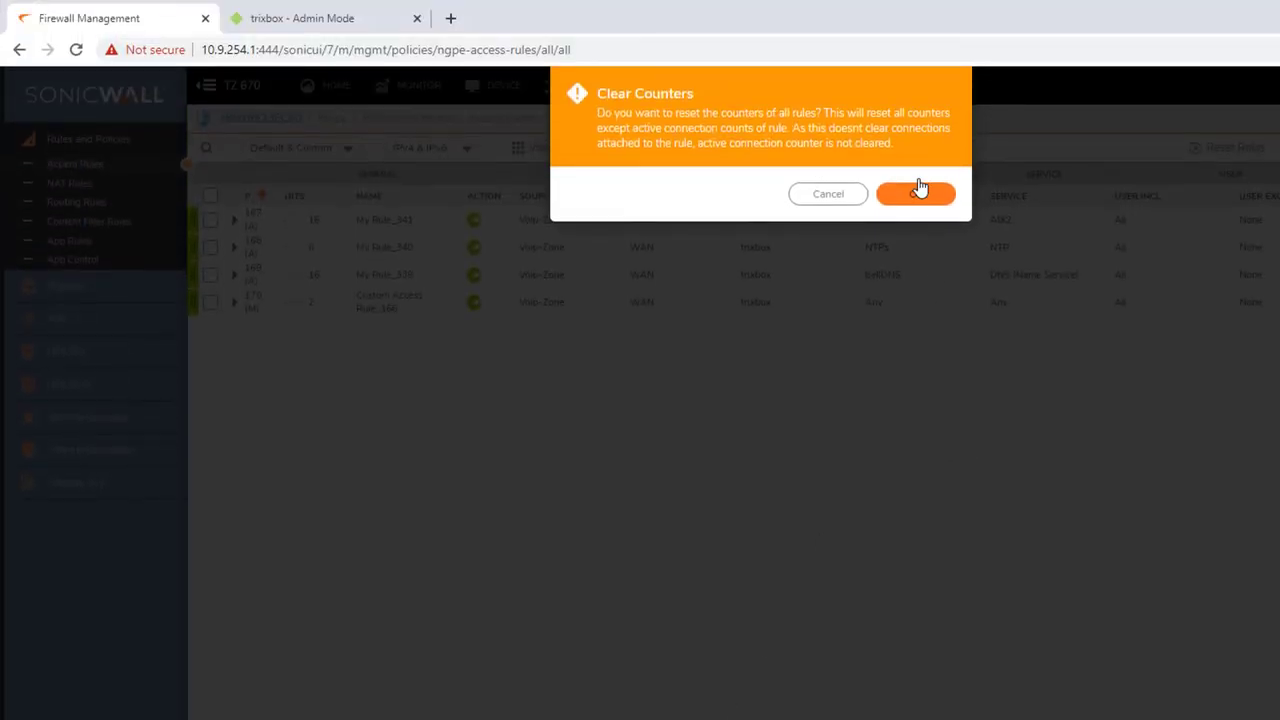
pyautogui.click(916, 195)
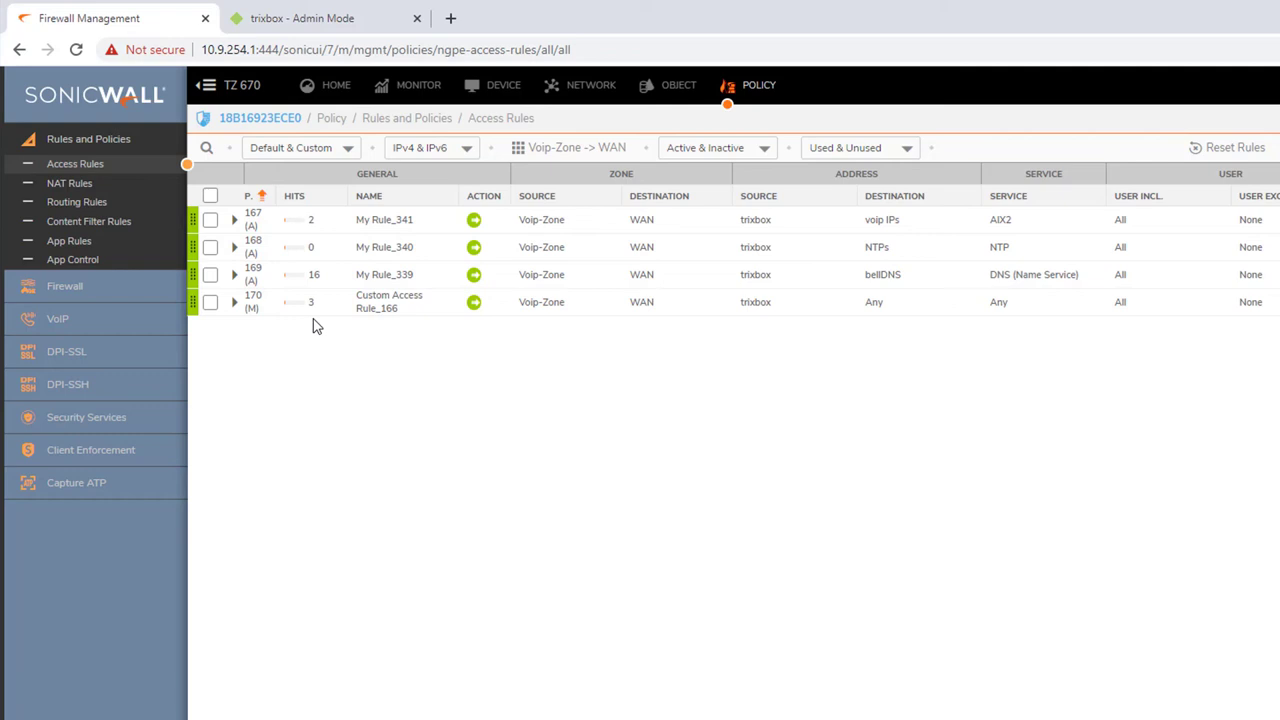
# View the captured packets in the Packet Monitor and sort them by access rule
pyautogui.click(418, 88)
pyautogui.click(108, 449)
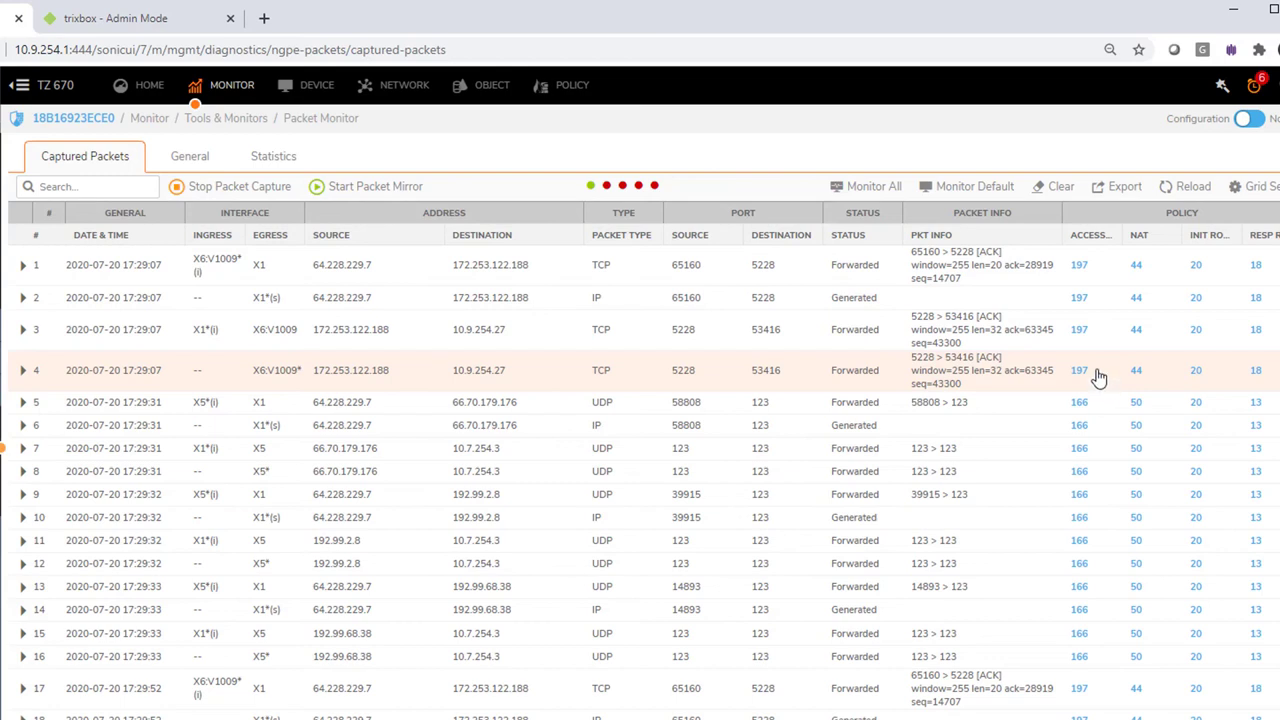
pyautogui.click(1094, 237)
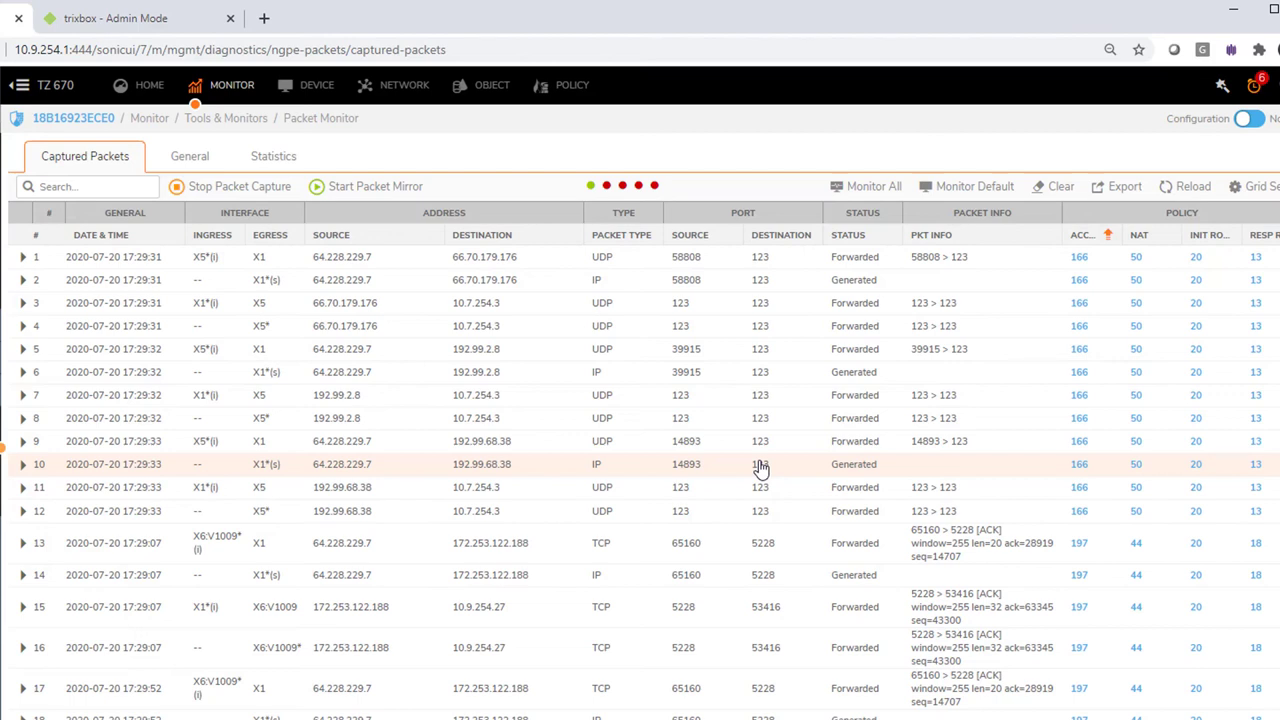
# Open the Voip-Zone to WAN NTP rule for editing and start a new destination address object with type FQDN
pyautogui.click(575, 90)
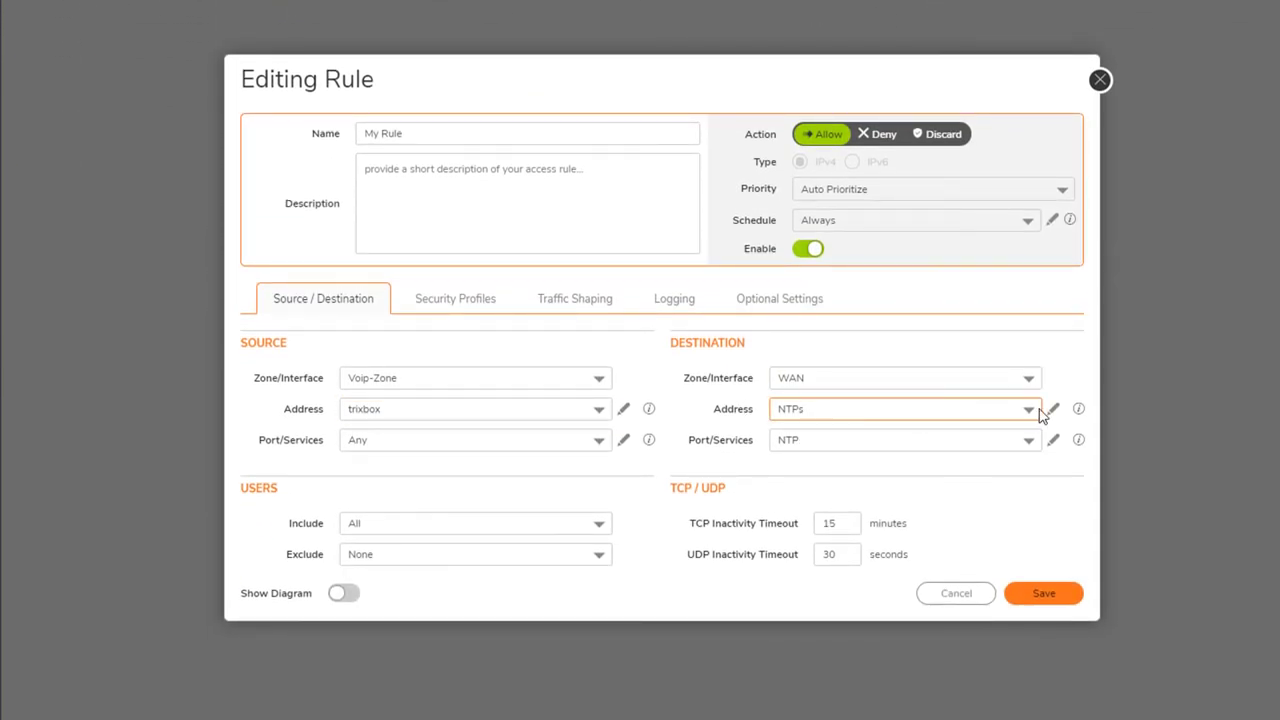
pyautogui.click(1054, 418)
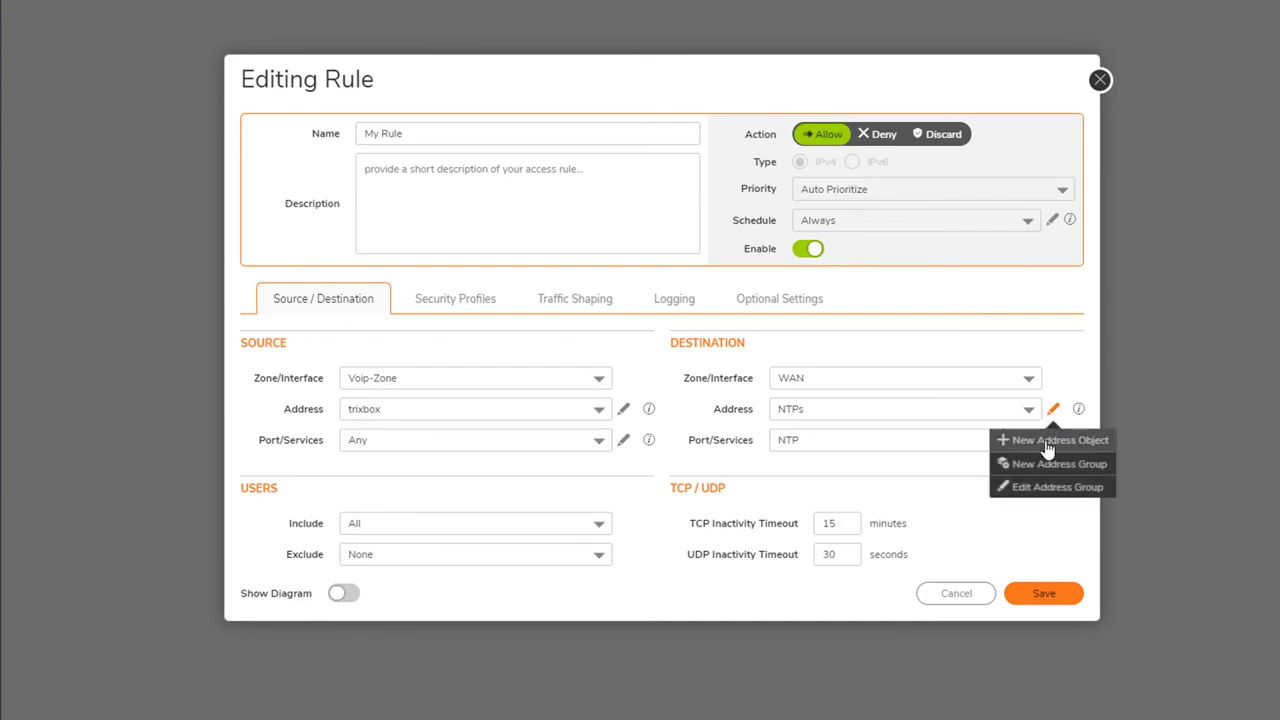
pyautogui.click(1037, 450)
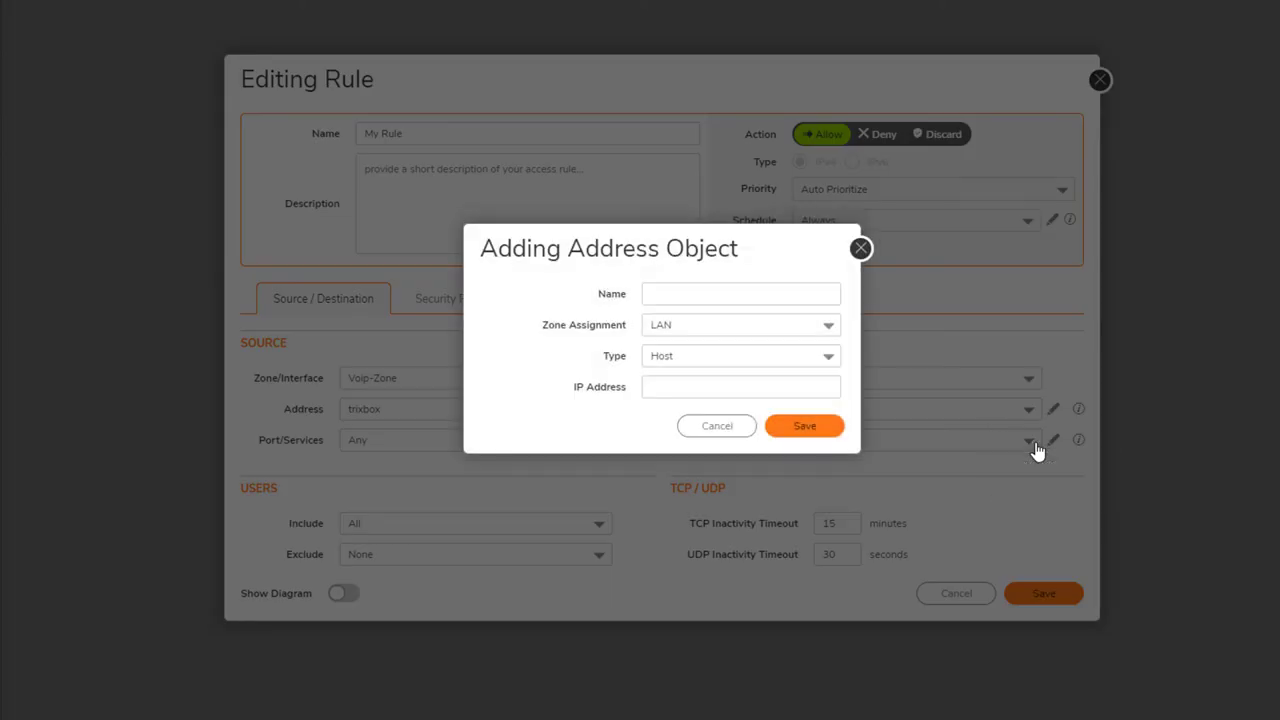
pyautogui.click(713, 362)
pyautogui.click(714, 455)
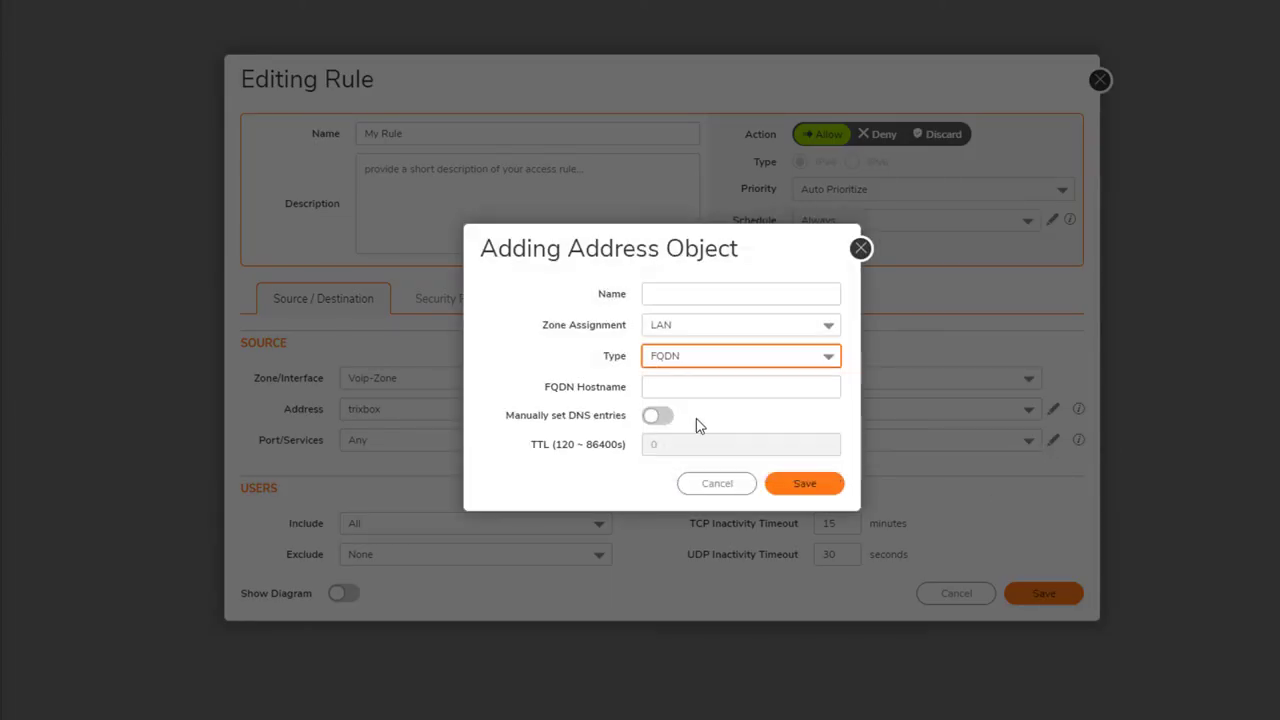